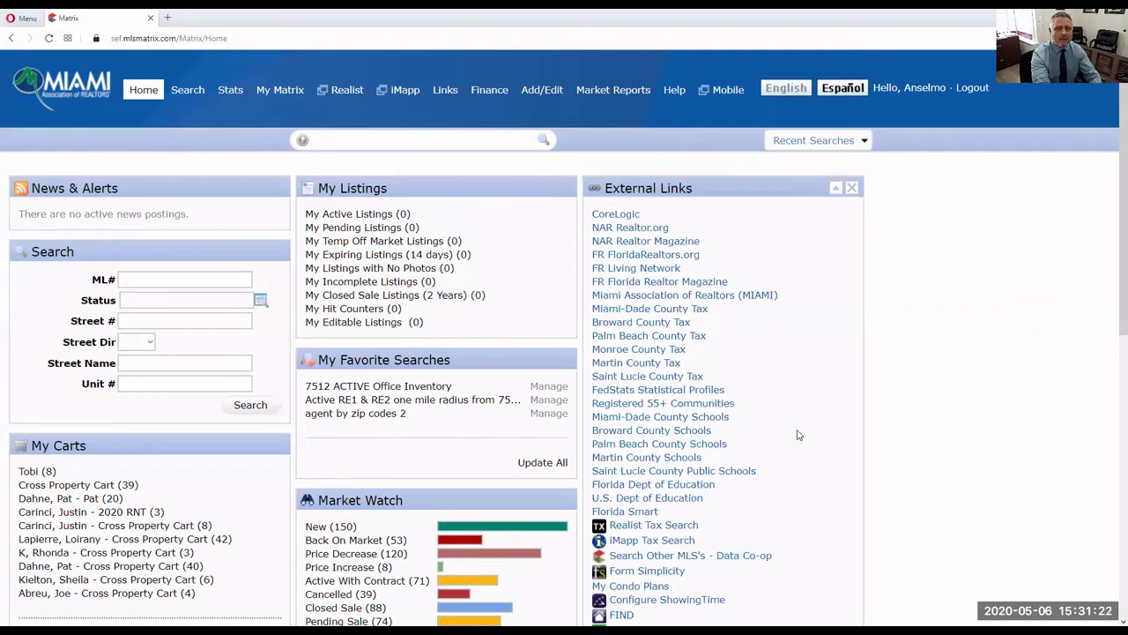
- Run the /boca111 quick search and show its criteria: Active Single Family, 4+ beds, 12 matches
click(357, 137)
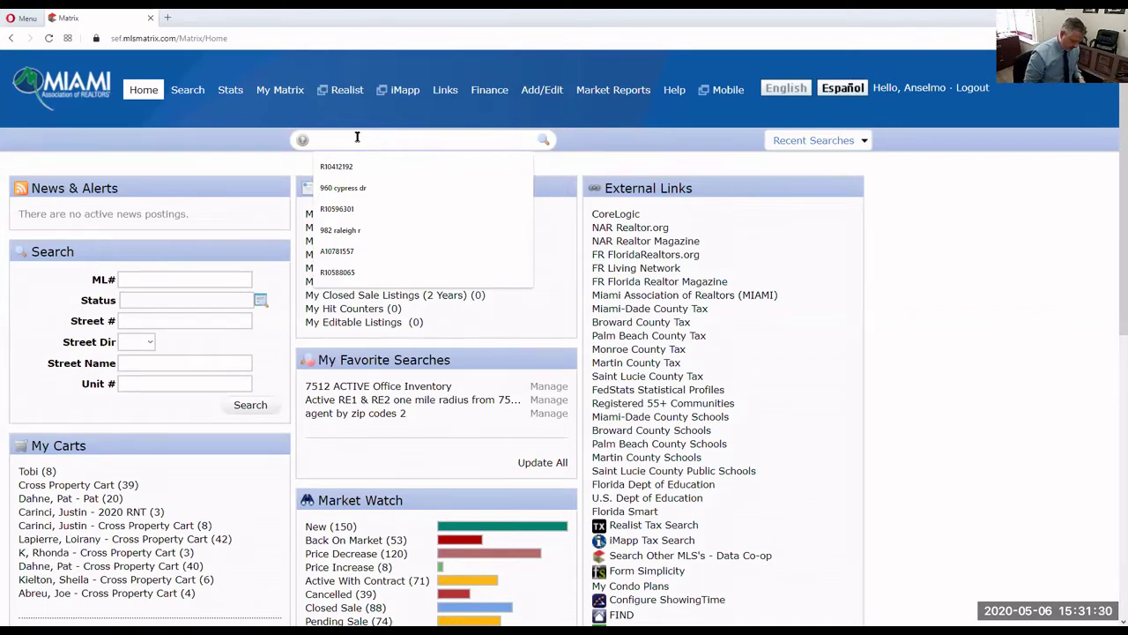
text(/bo)
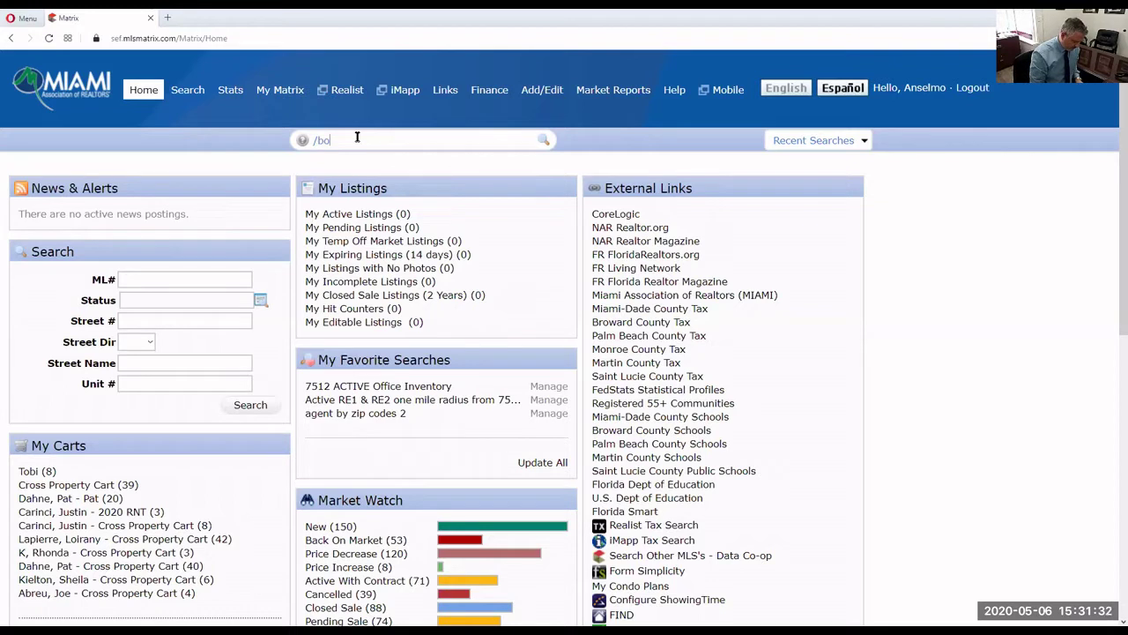
text(ca11)
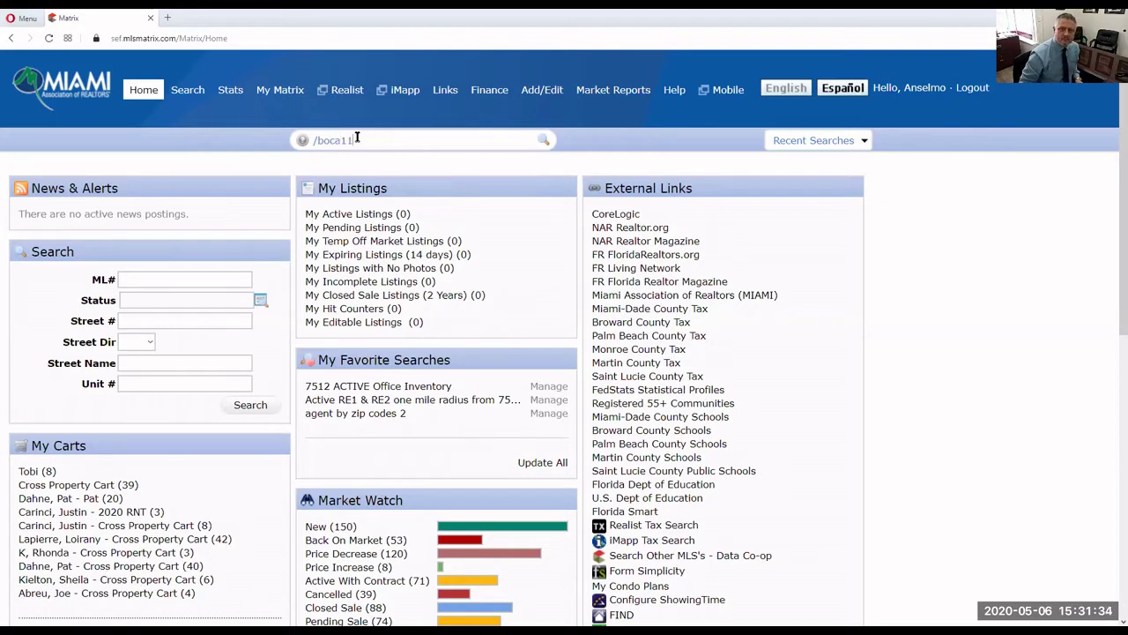
key(Return)
text(1)
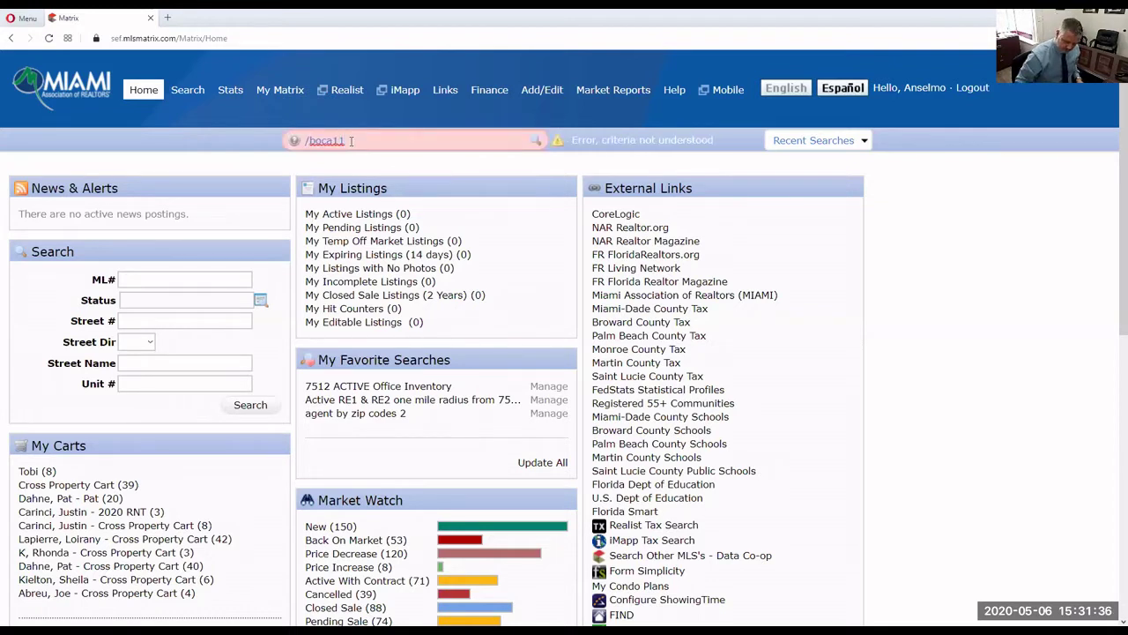
text(1)
key(Return)
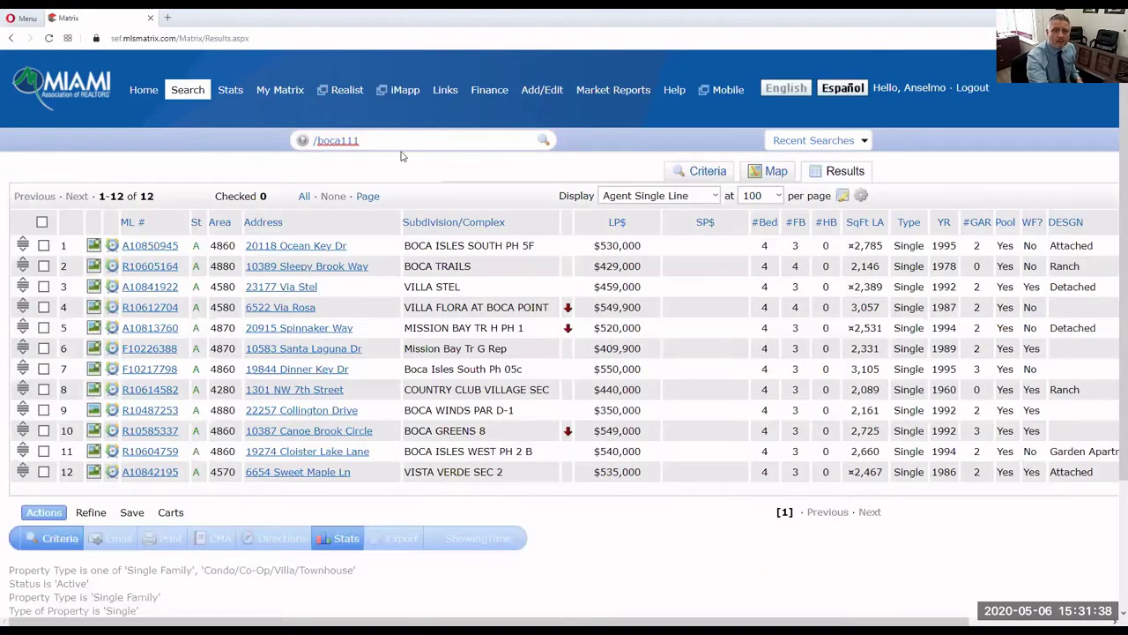
click(707, 173)
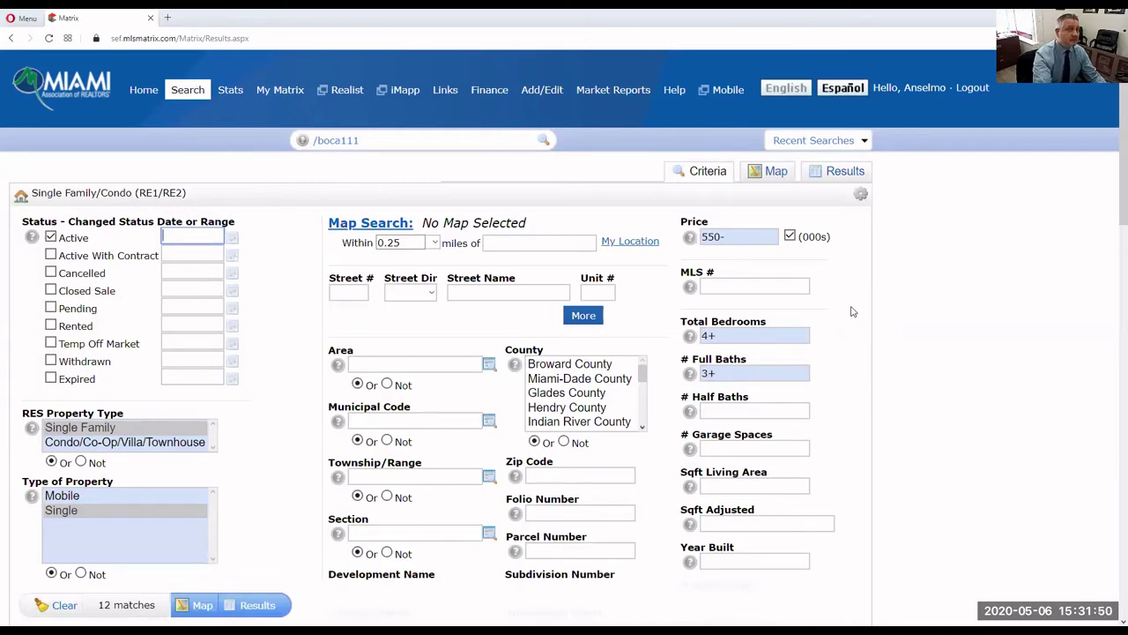
scroll(858, 304, down, 3)
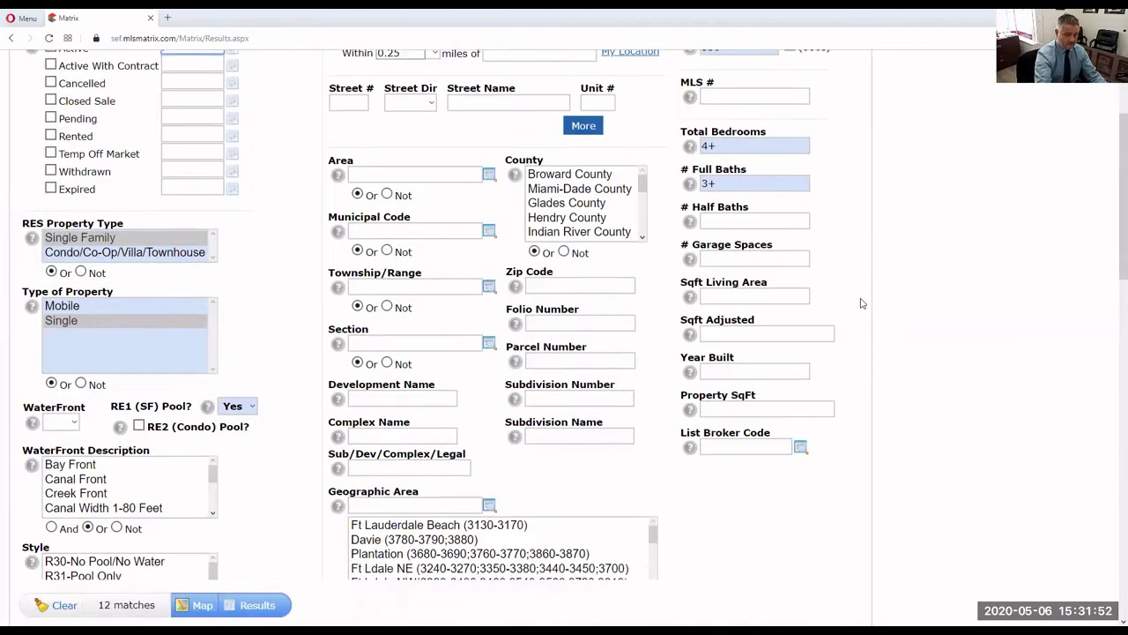
scroll(860, 345, down, 2)
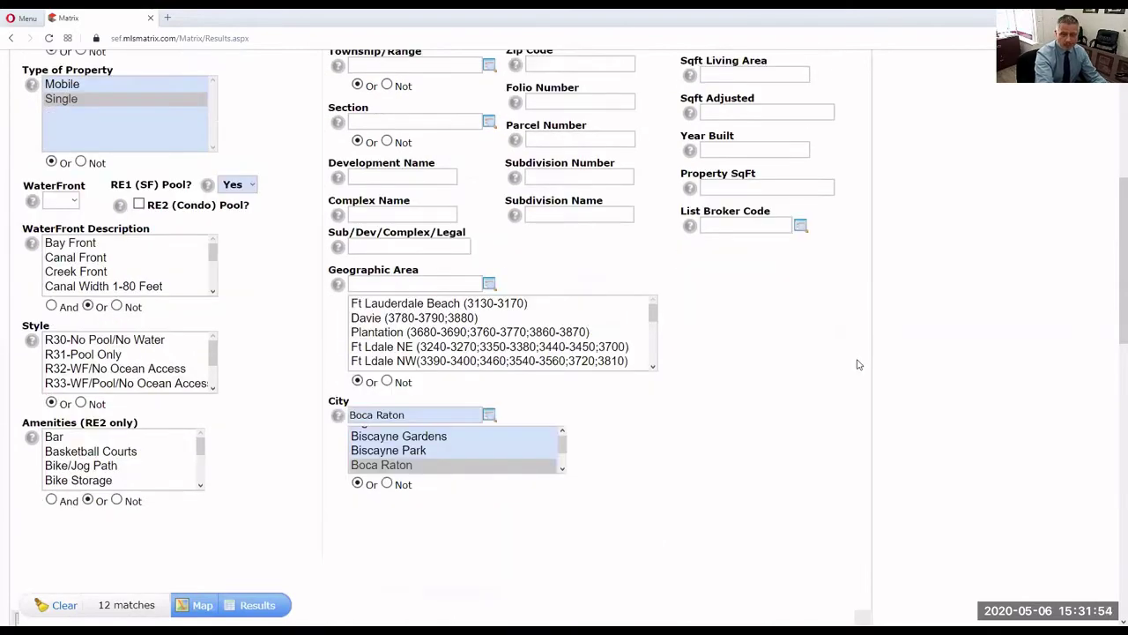
scroll(855, 360, up, 5)
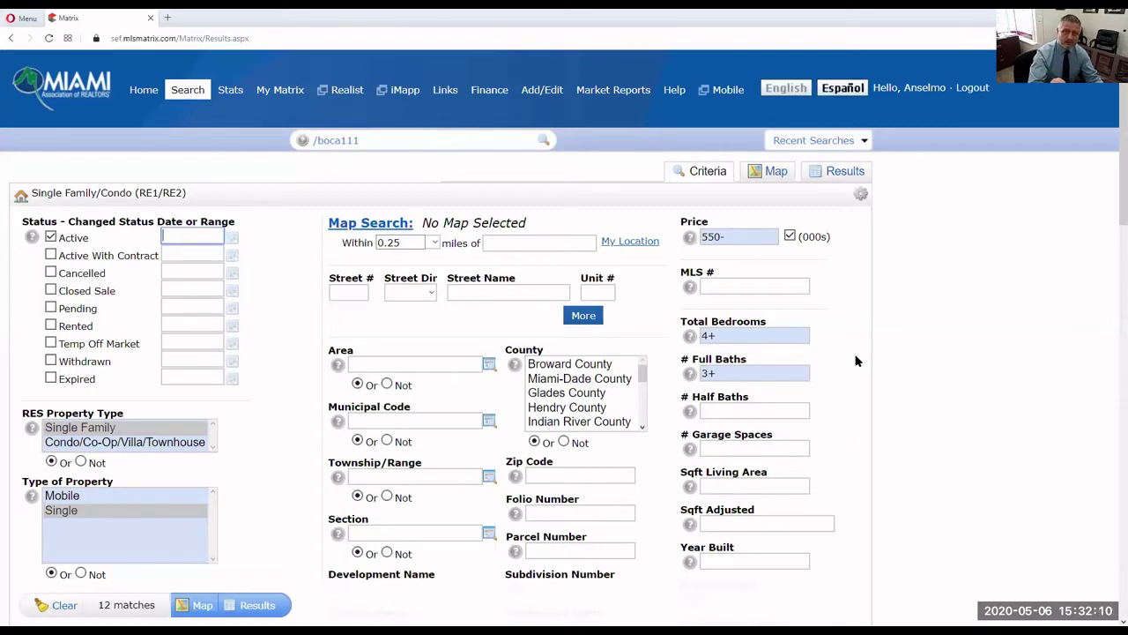
- Plot all 12 /boca111 listings as markers on the Boca Raton map
click(775, 174)
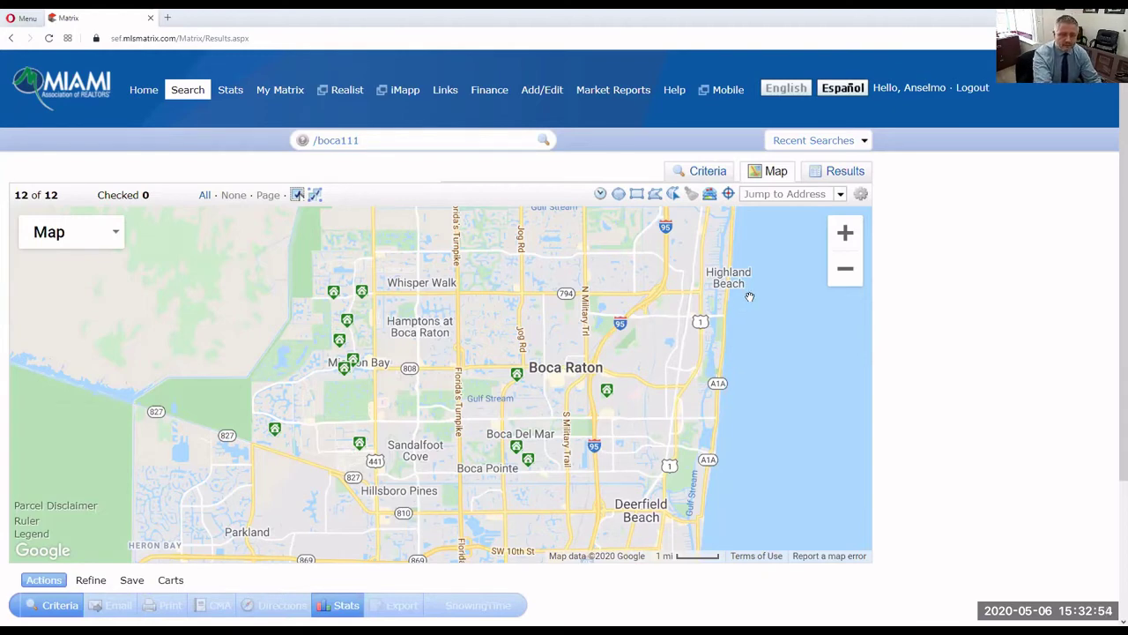
mouse_move(335, 304)
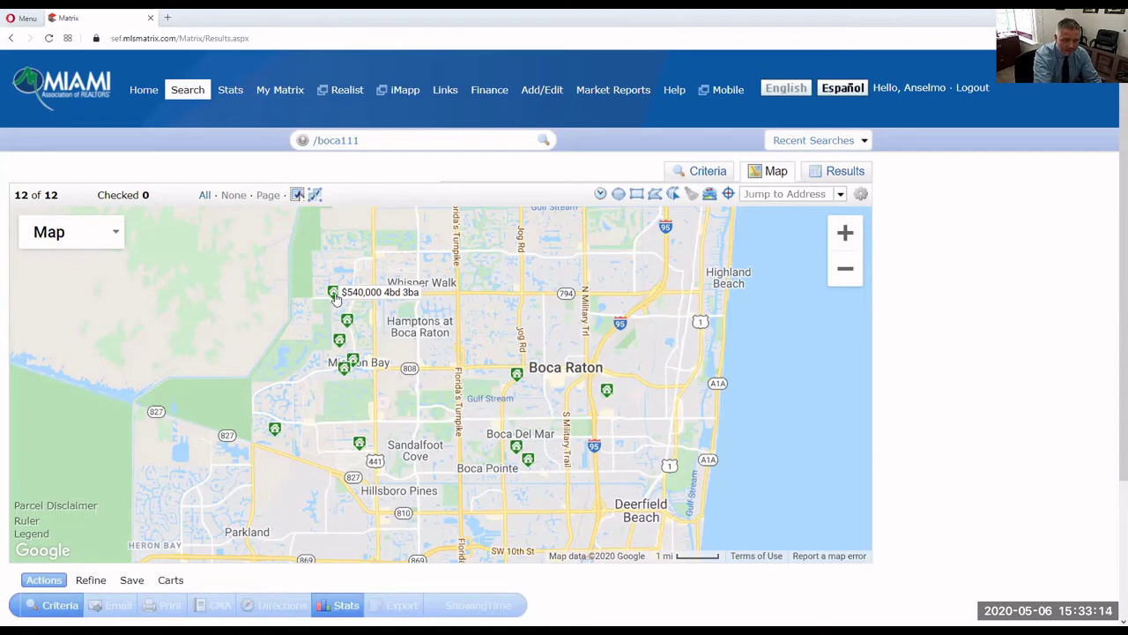
click(334, 295)
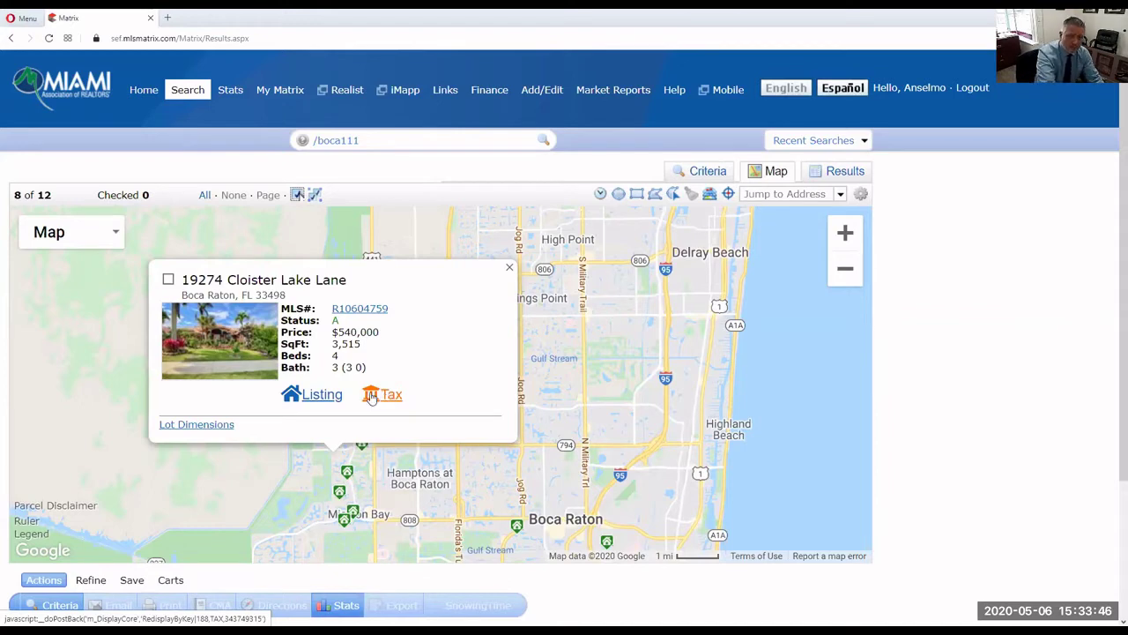
click(322, 399)
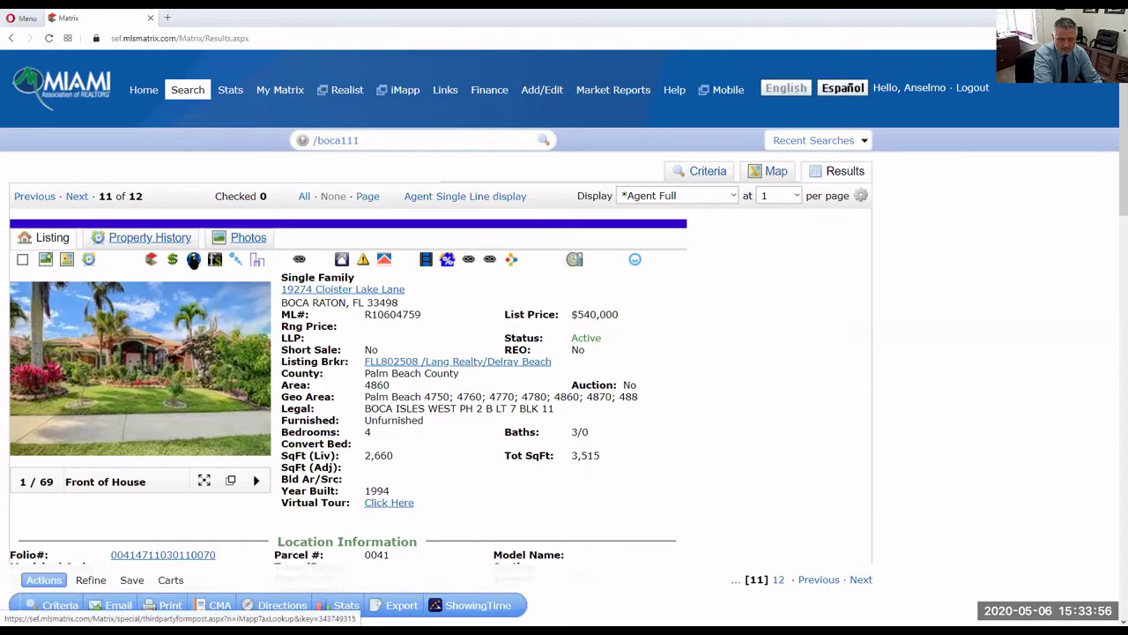
click(194, 261)
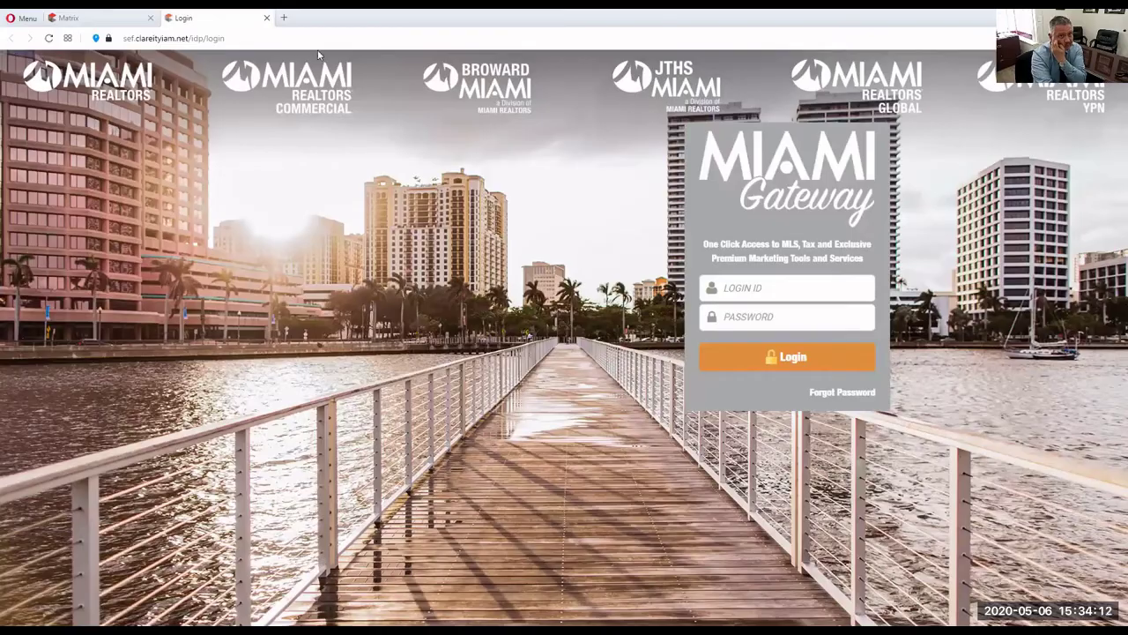
click(268, 19)
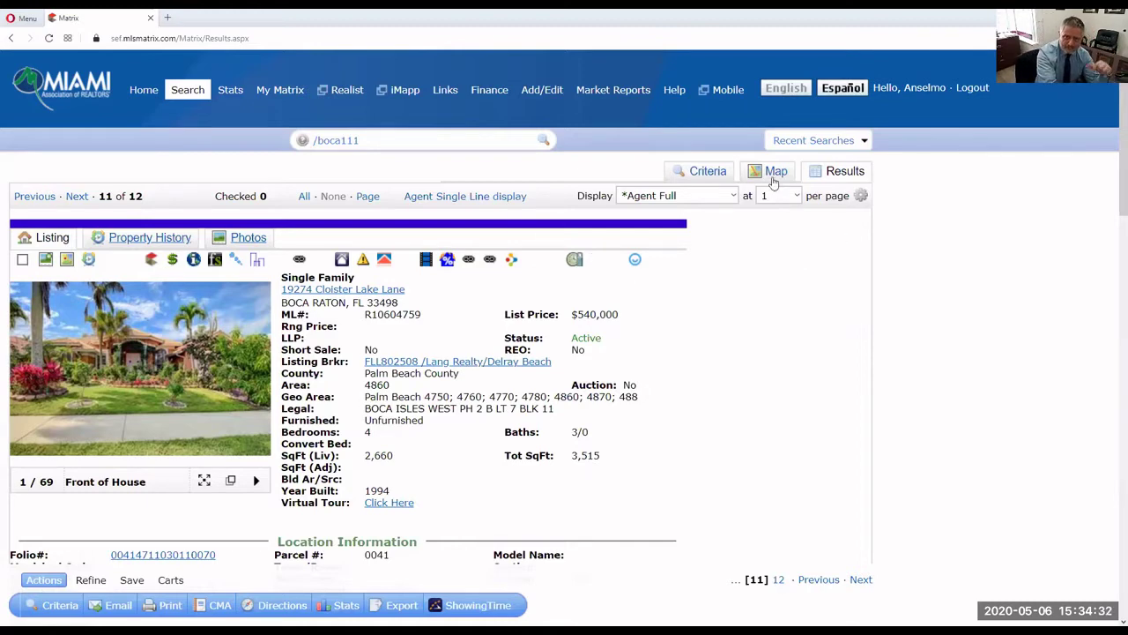
click(772, 176)
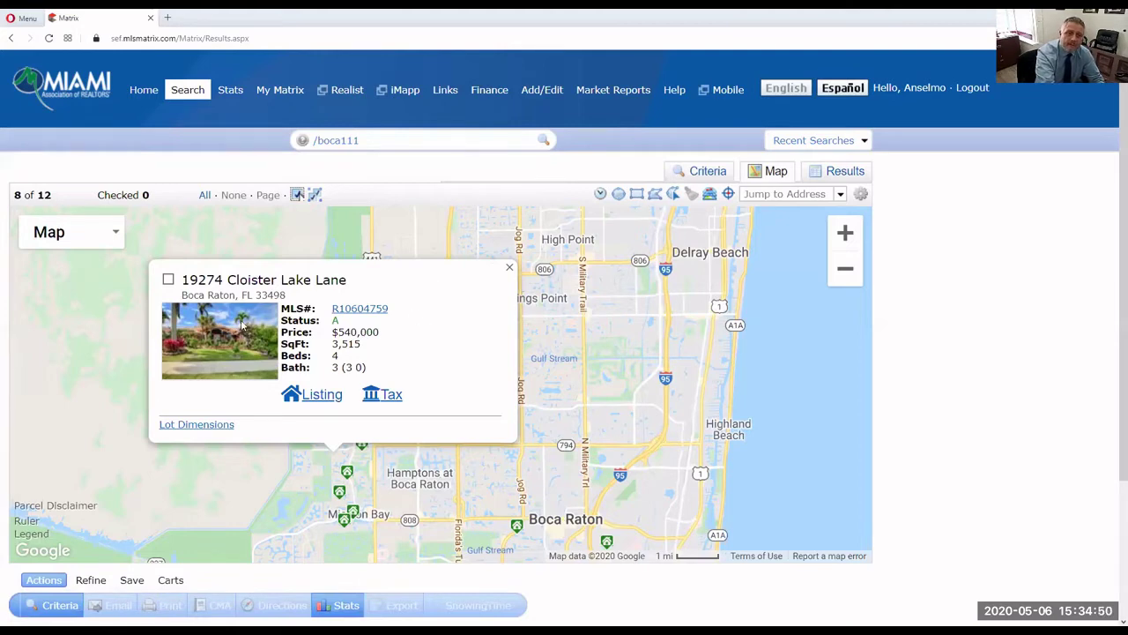
click(169, 280)
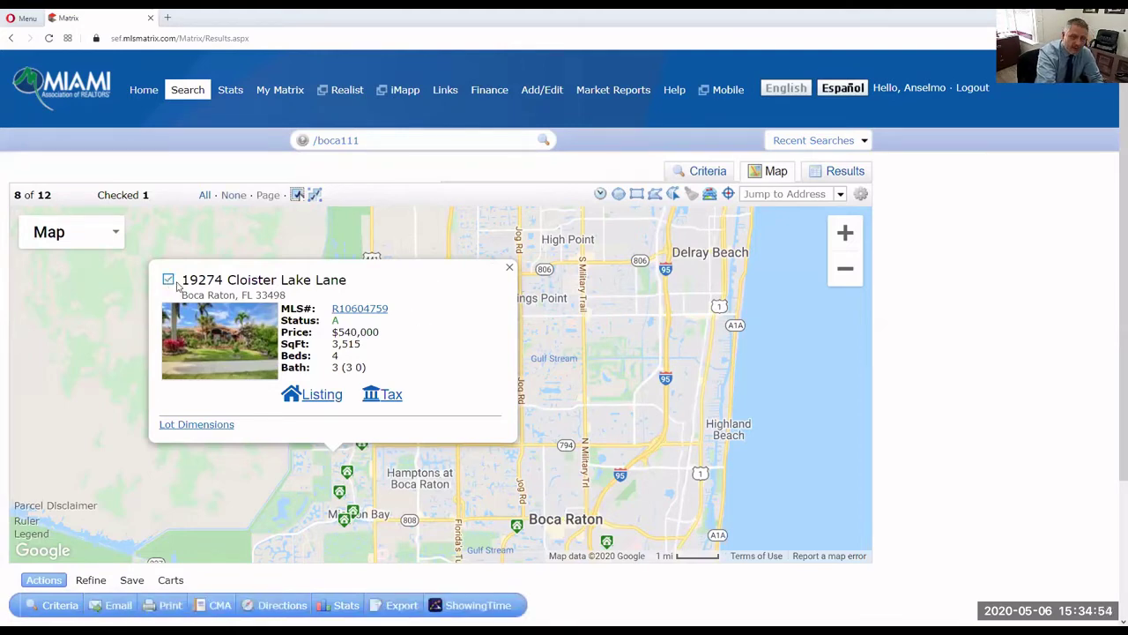
click(510, 267)
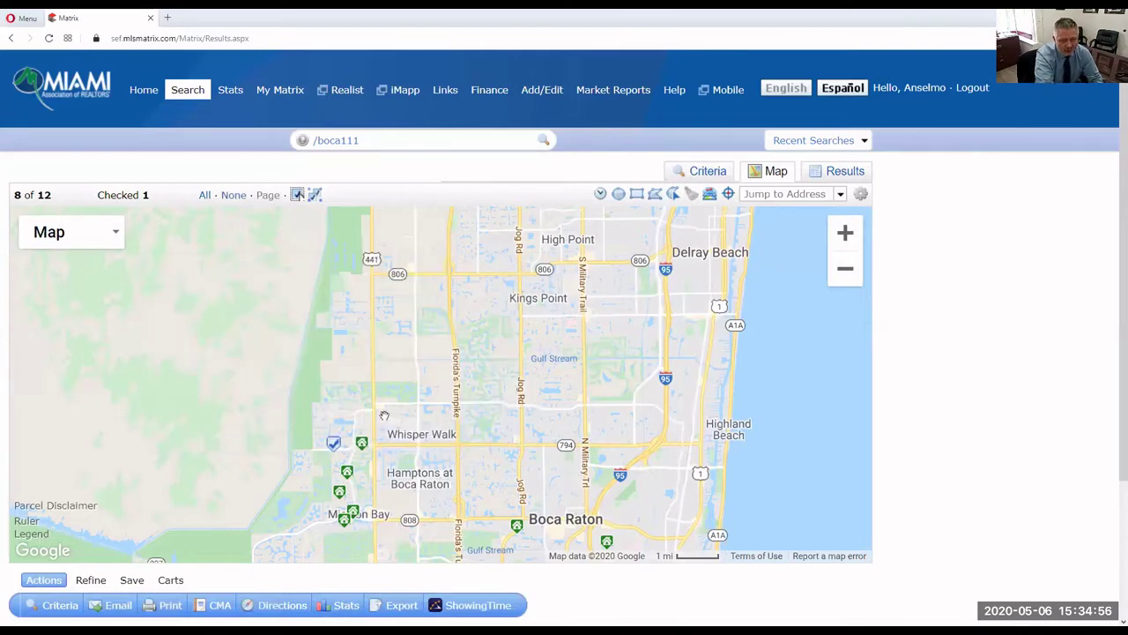
- Pan and zoom the map to the northwest markers near Whisper Walk and Mission Bay
mouse_move(334, 458)
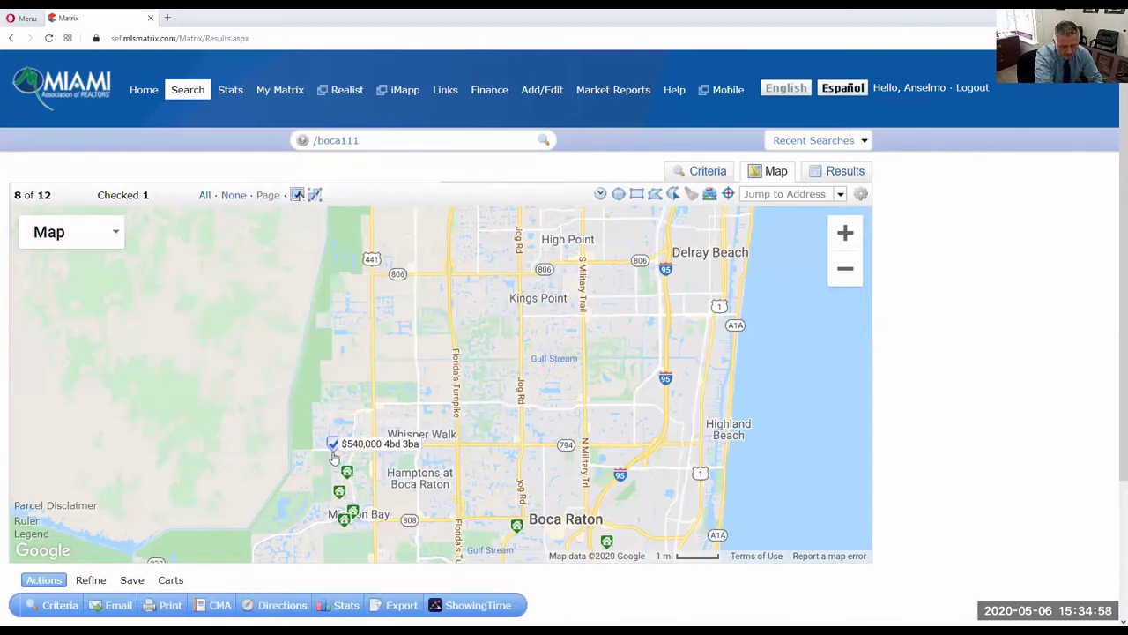
mouse_move(303, 491)
mouse_down()
mouse_move(293, 354)
mouse_move(277, 344)
mouse_up()
drag(287, 398, 301, 416)
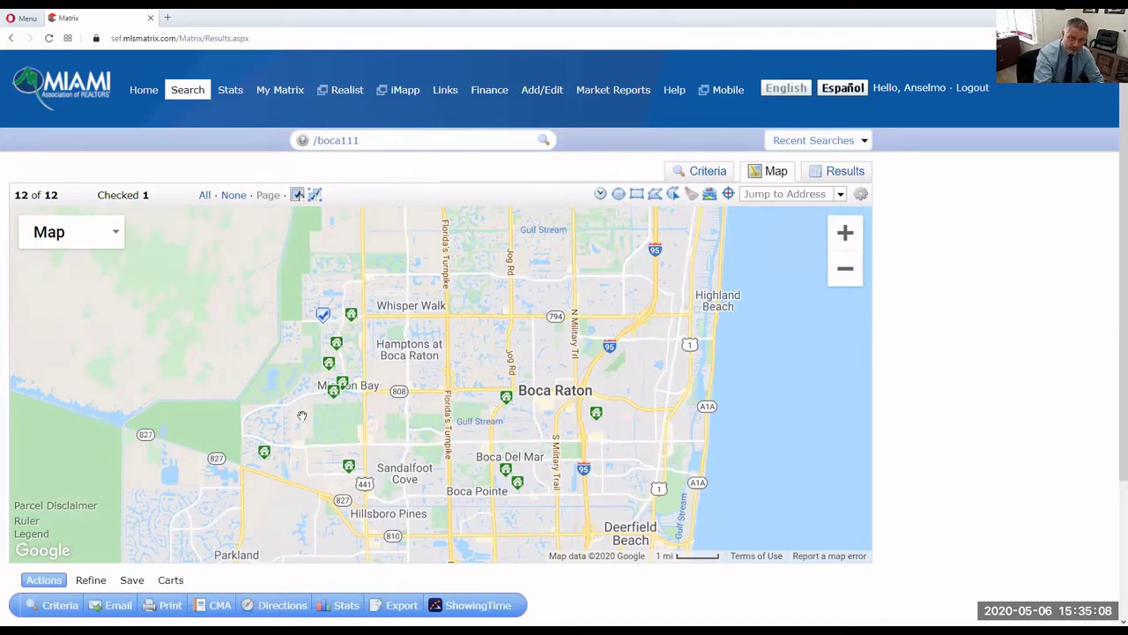
drag(277, 411, 338, 398)
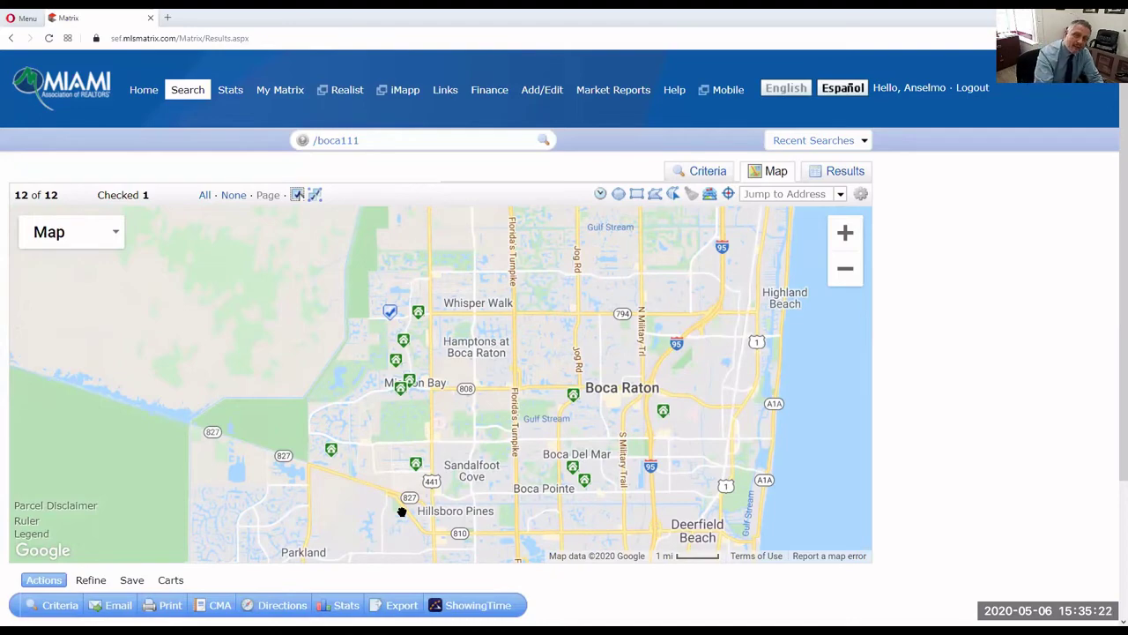
scroll(402, 511, up, 2)
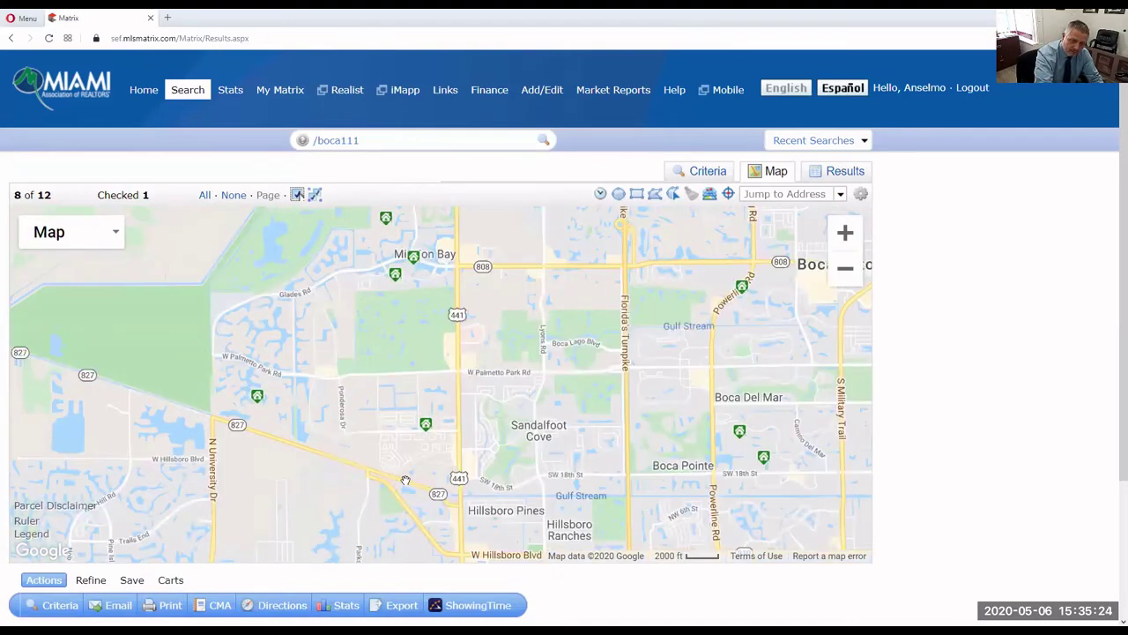
scroll(405, 480, up, 1)
scroll(404, 480, down, 1)
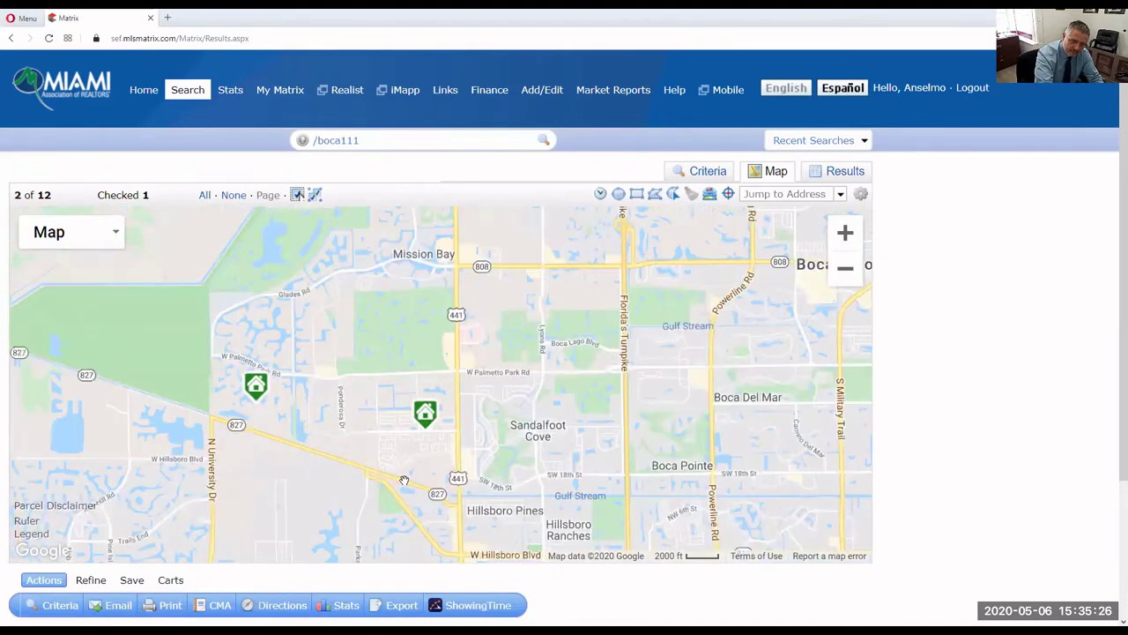
scroll(404, 481, down, 1)
drag(377, 435, 417, 451)
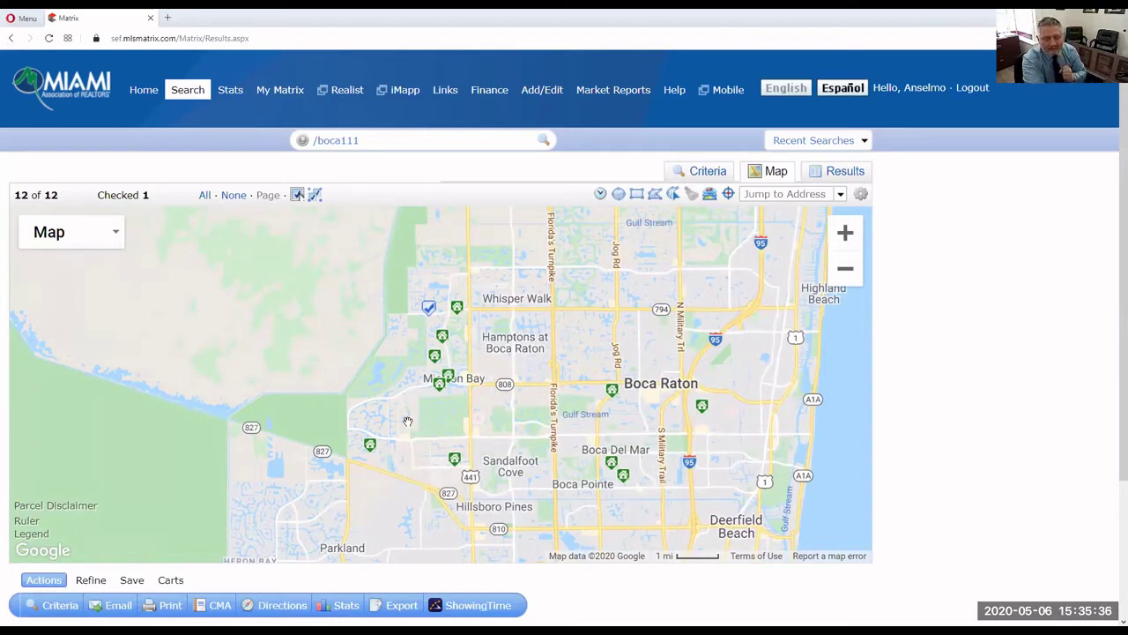
scroll(409, 422, up, 1)
drag(646, 398, 585, 492)
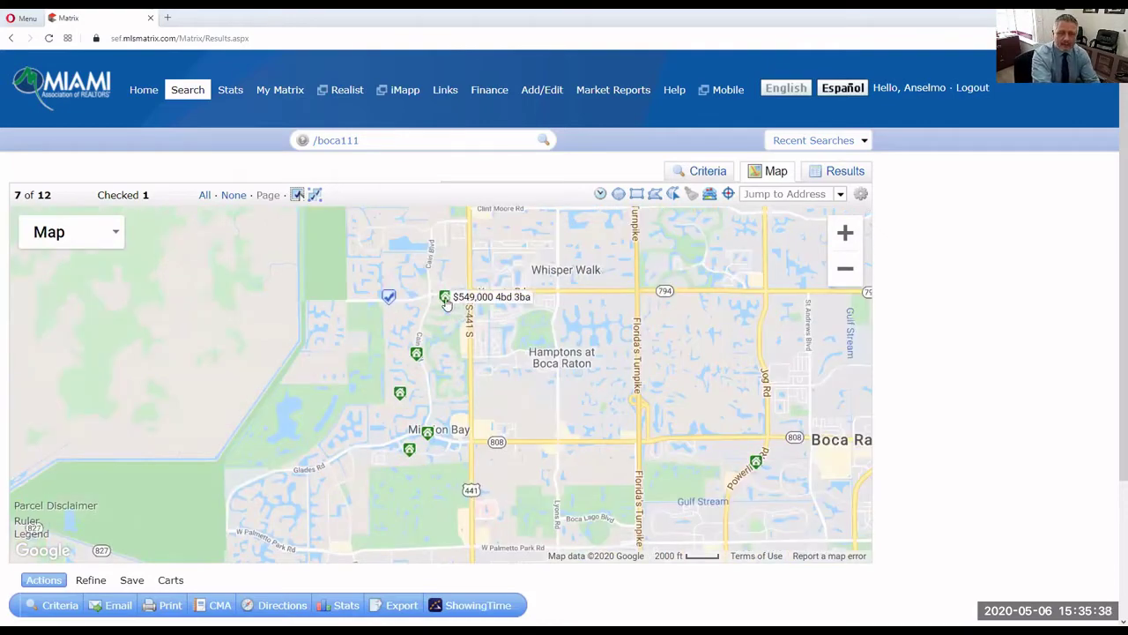
- Check the 10387 Canoe Brook Circle and 20118 Ocean Key Dr listings on the map
click(446, 300)
click(280, 279)
mouse_move(438, 520)
drag(438, 520, 410, 296)
click(374, 323)
click(208, 279)
drag(650, 388, 587, 233)
click(679, 357)
click(470, 282)
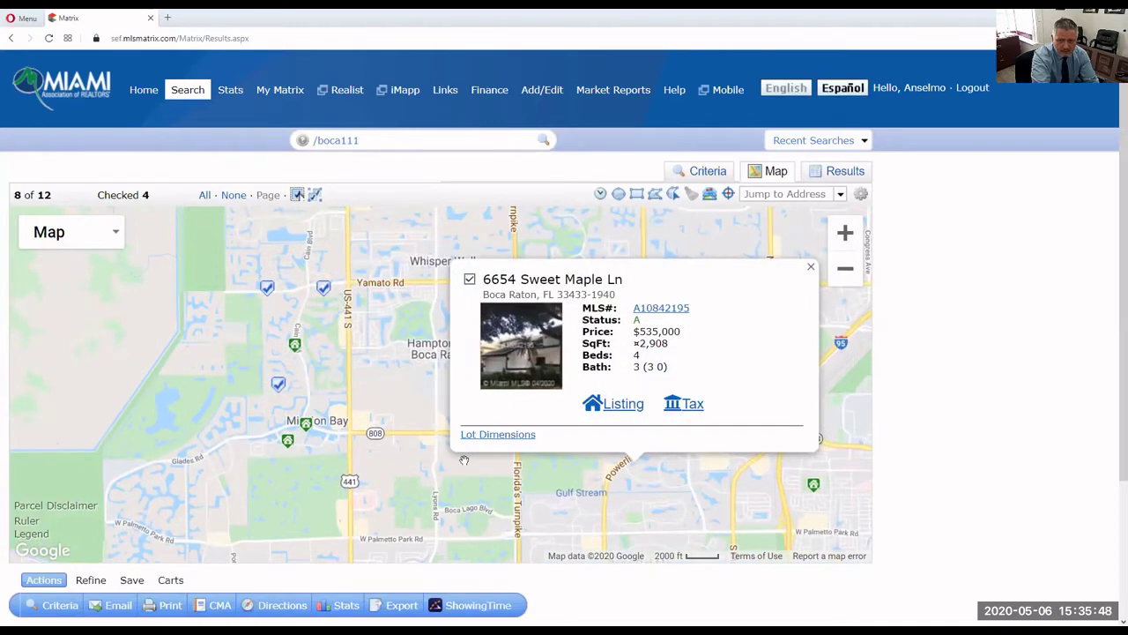
drag(784, 561, 677, 450)
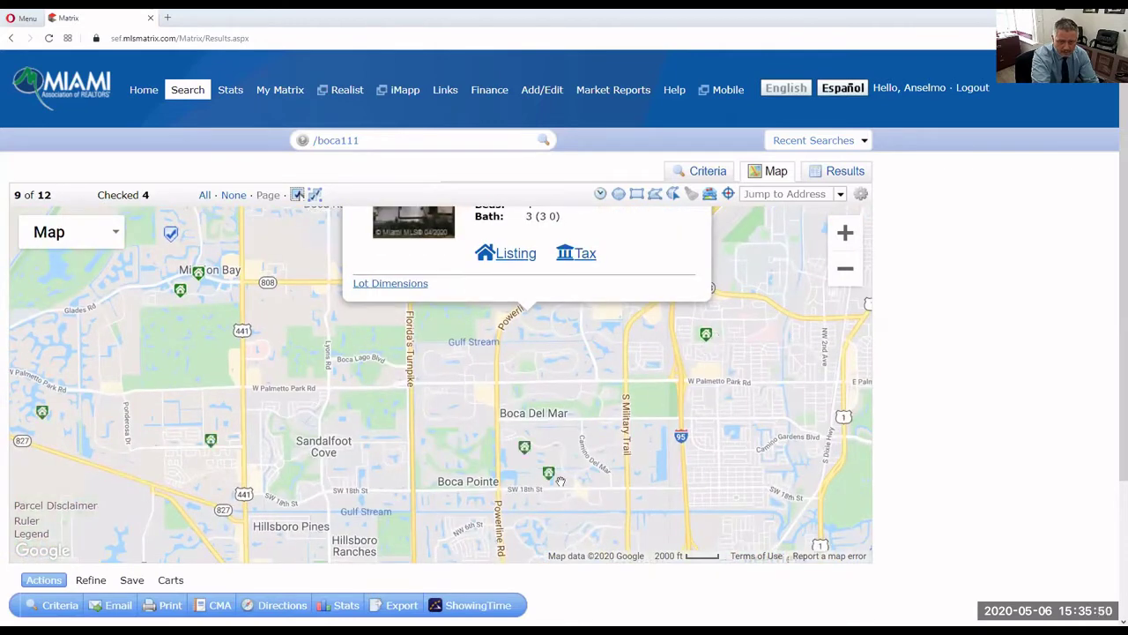
click(547, 480)
click(384, 299)
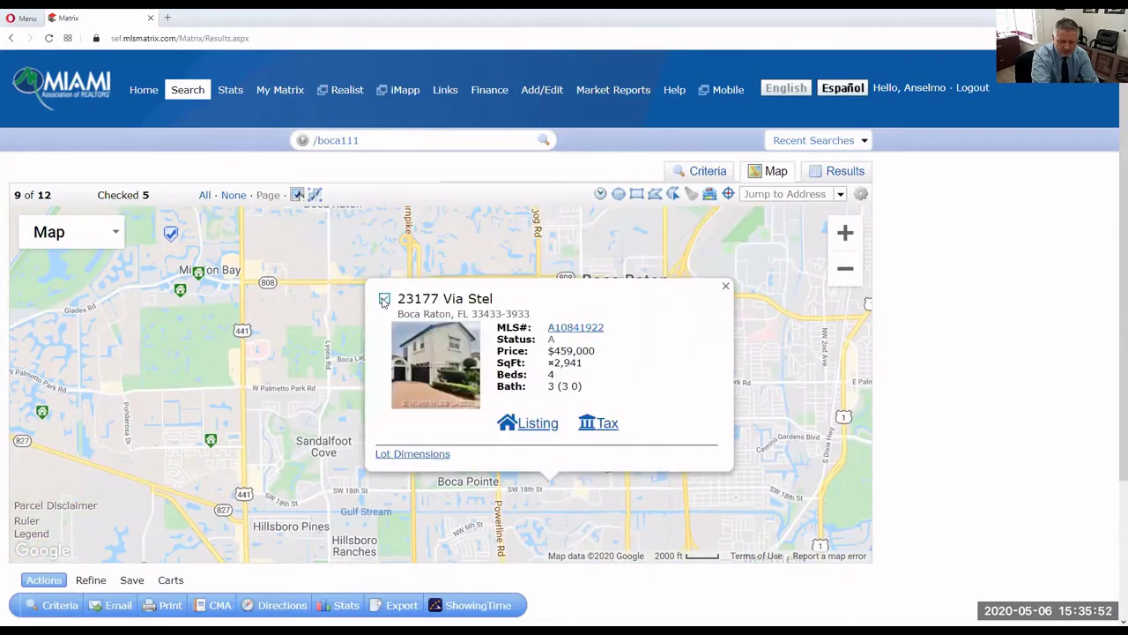
click(726, 285)
scroll(499, 360, down, 1)
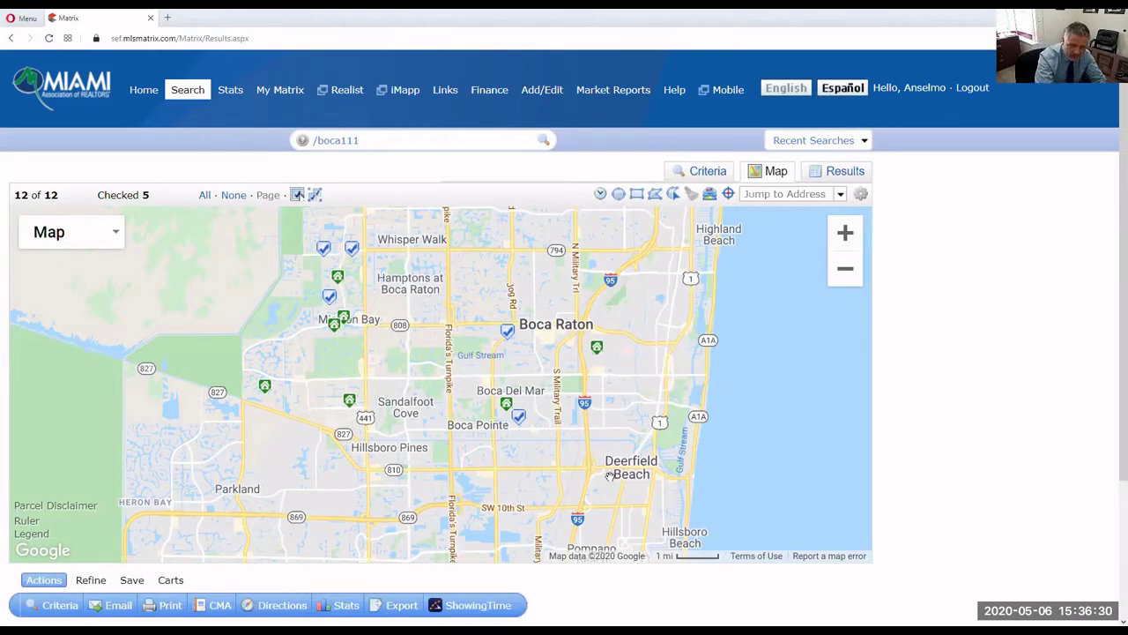
- Show driving directions routed through the five checked listings, numbered 1 to 5
click(277, 606)
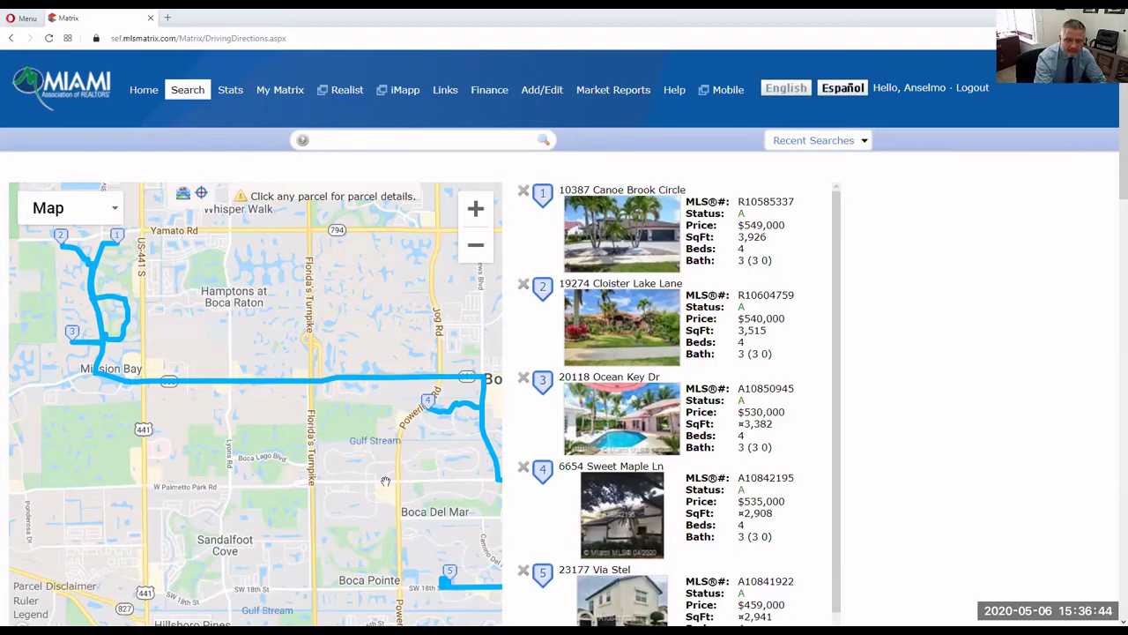
drag(356, 504, 318, 506)
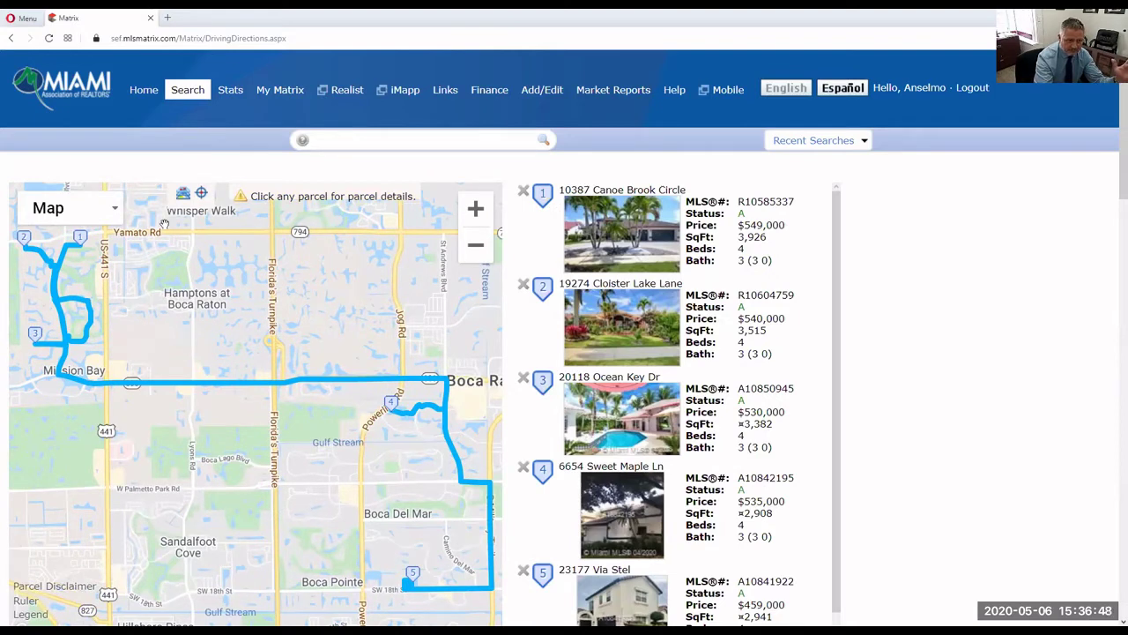
mouse_move(79, 244)
mouse_move(26, 245)
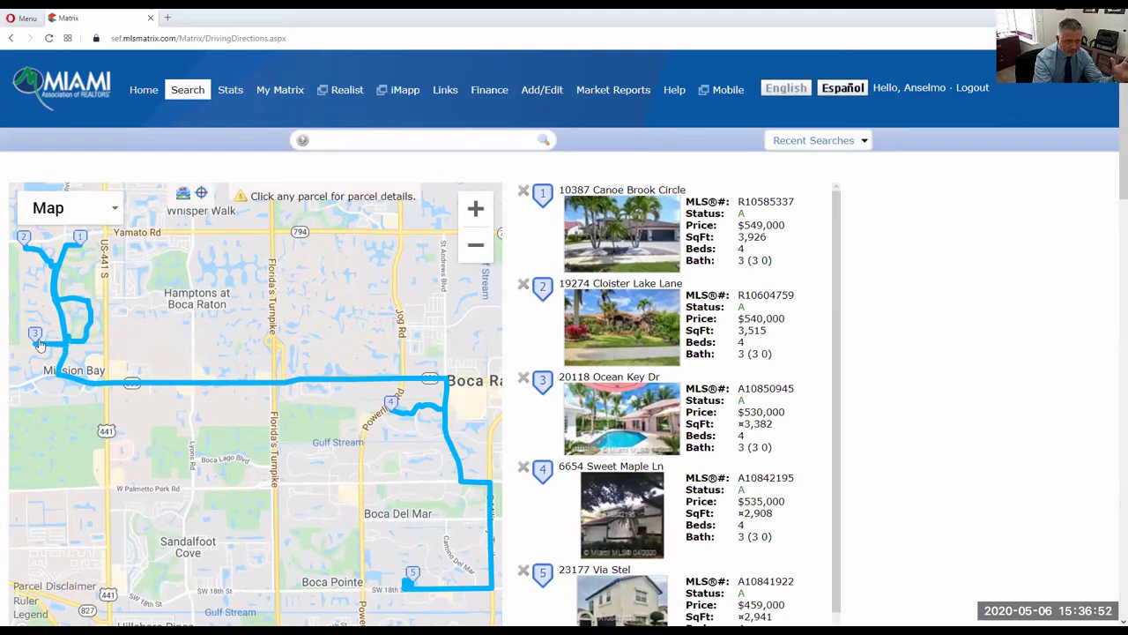
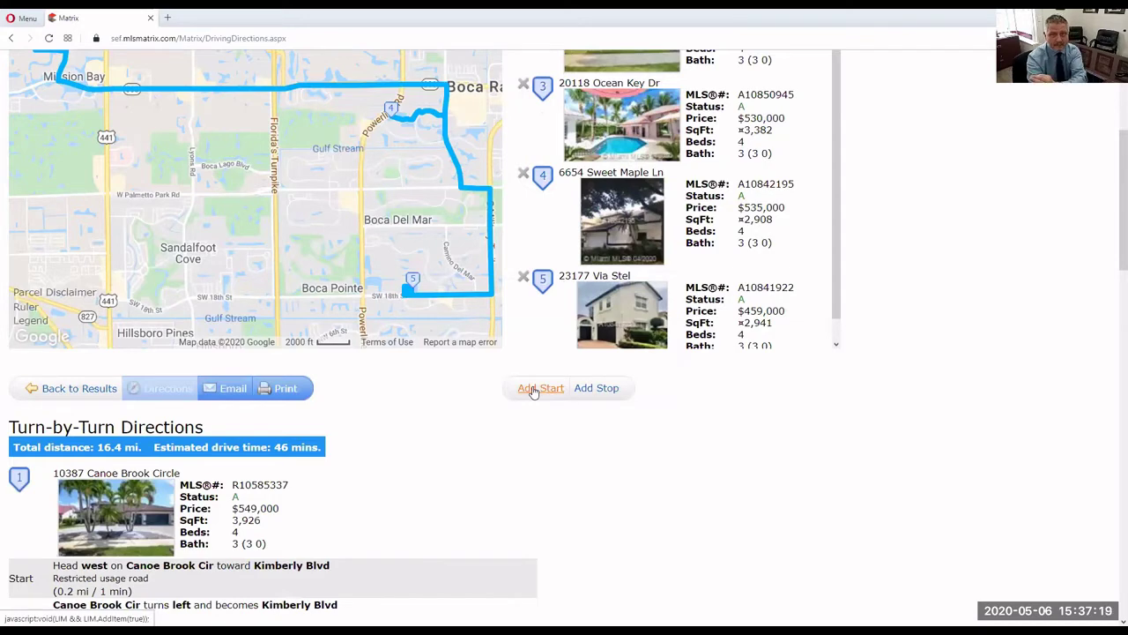
- Make the pasted custom address stop 1 and recalculate the route to 24.4 miles
click(534, 392)
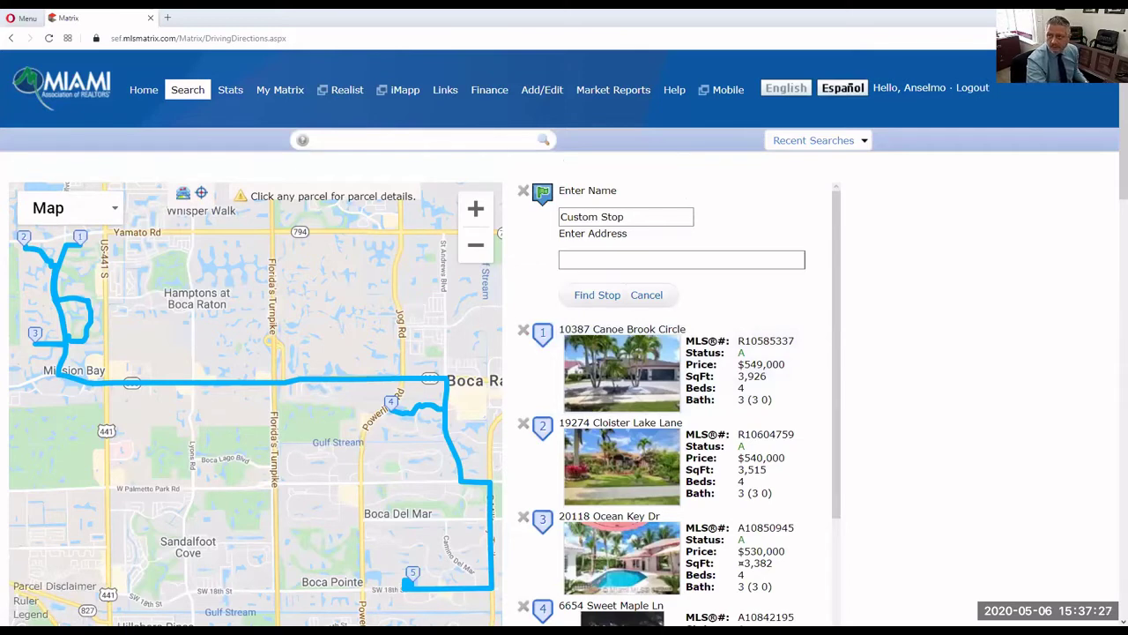
click(599, 258)
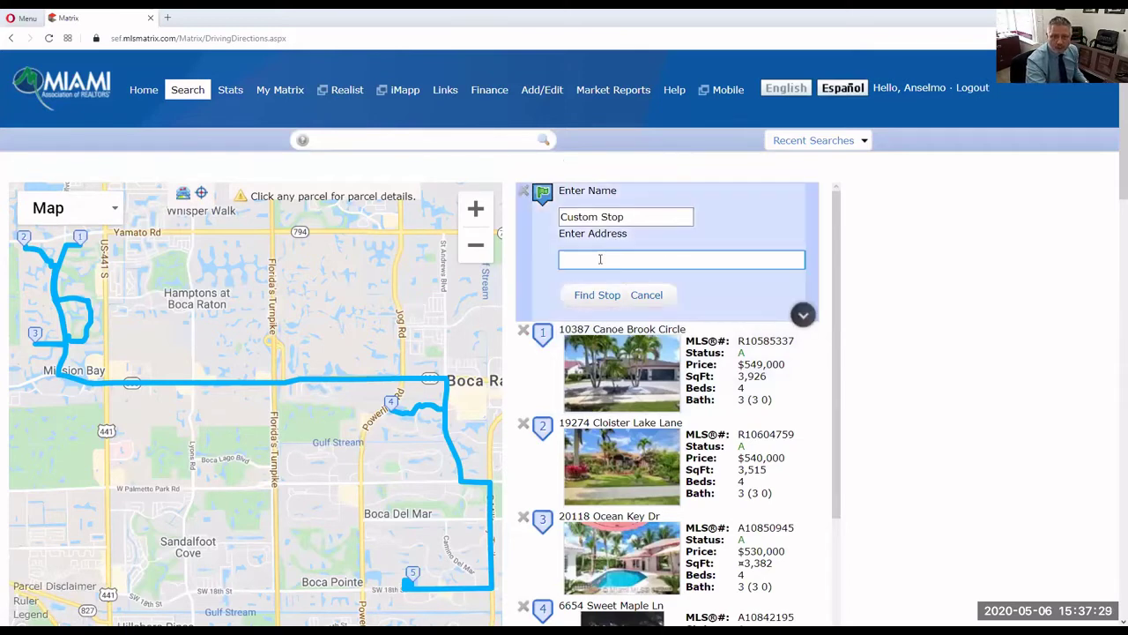
text(2500 N Military Trail, Boca Raton, FL 33431)
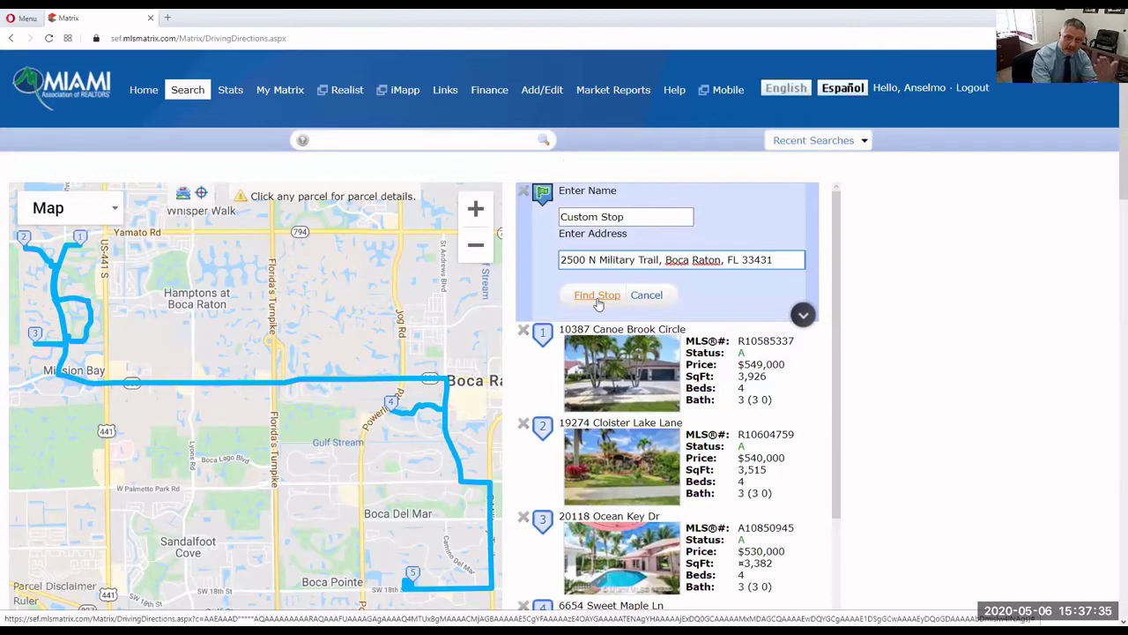
click(598, 296)
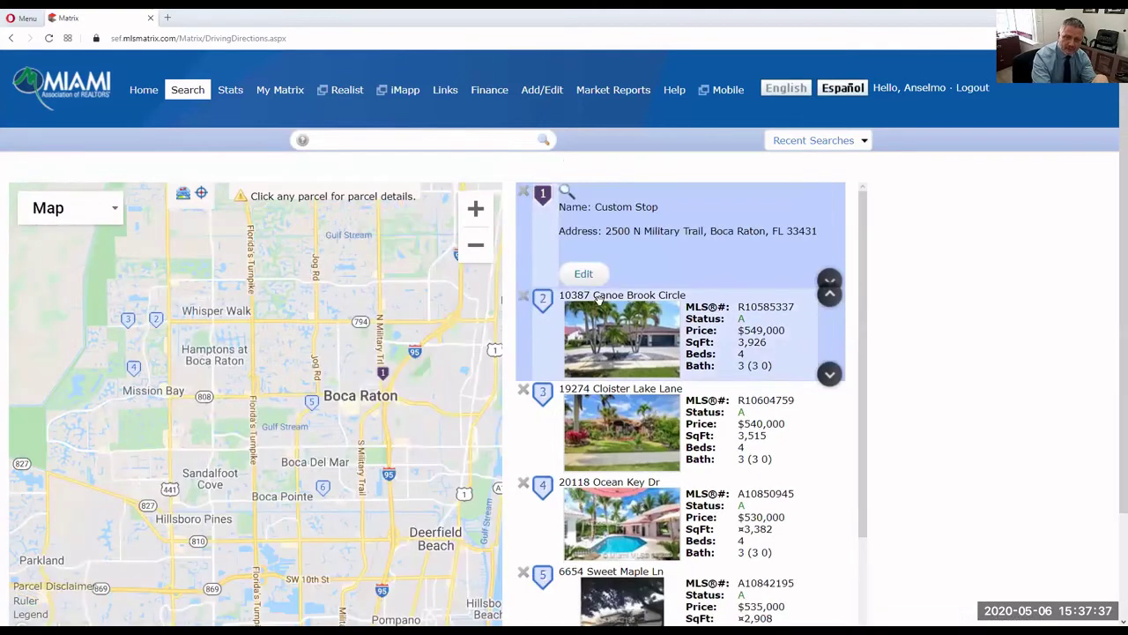
scroll(975, 347, down, 3)
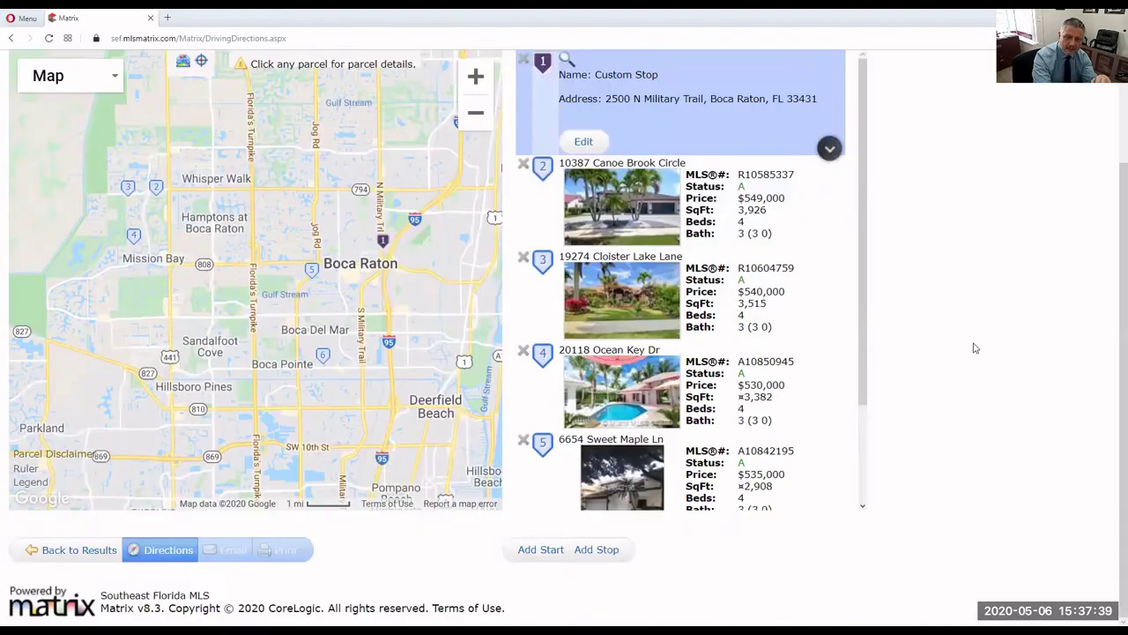
click(162, 549)
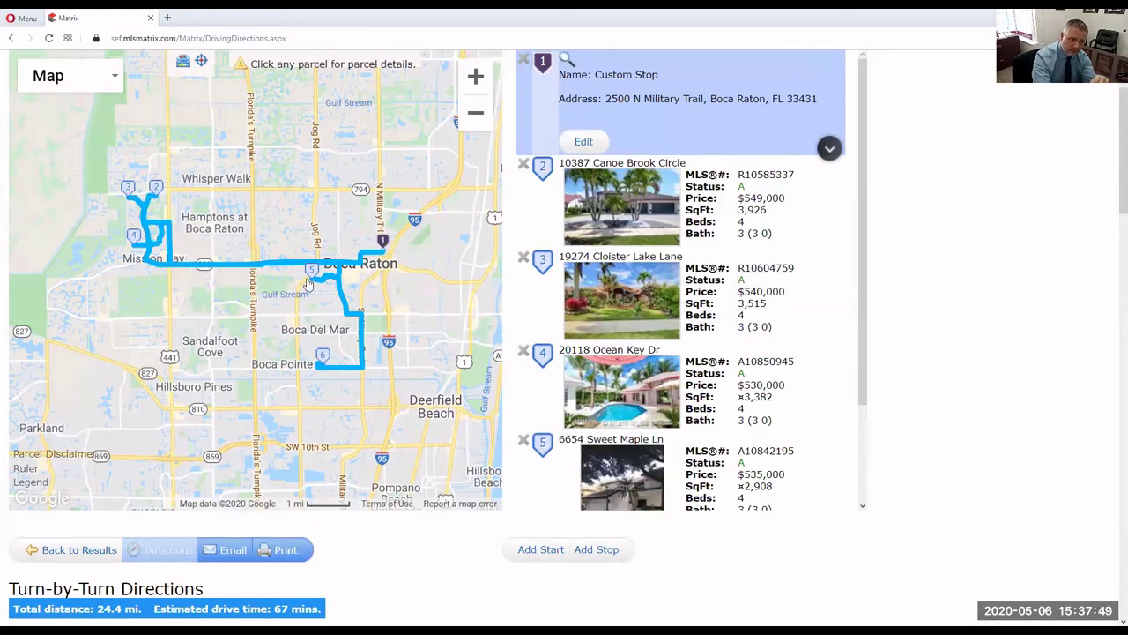
mouse_move(542, 401)
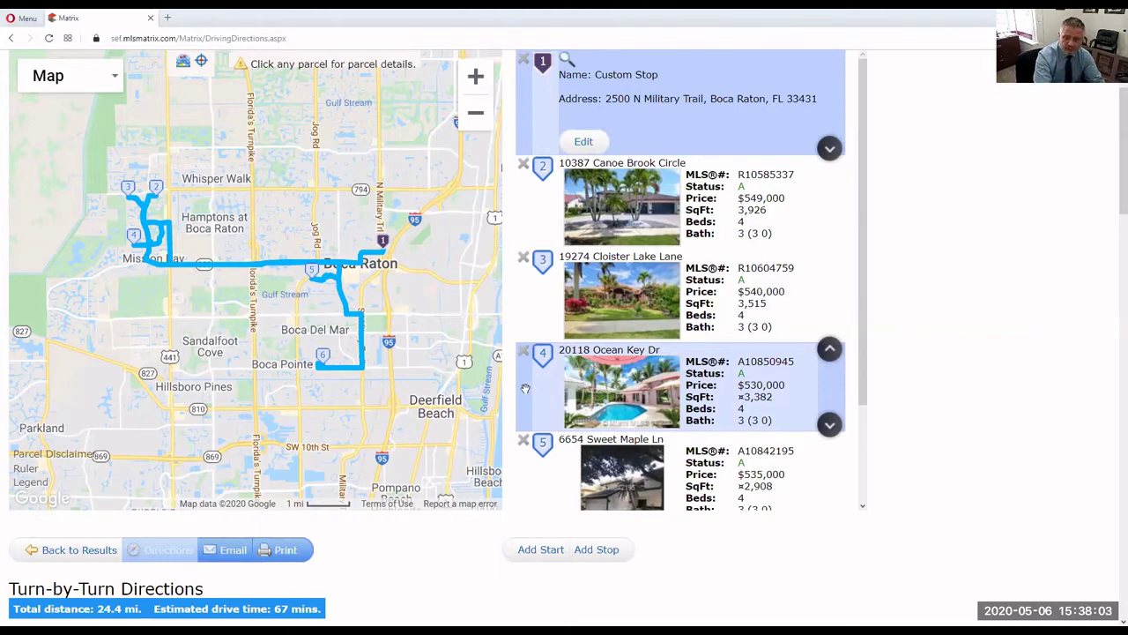
- Add the custom address as the seventh stop, recalculate to 28.8 miles, and open Email 5 Listings
click(597, 550)
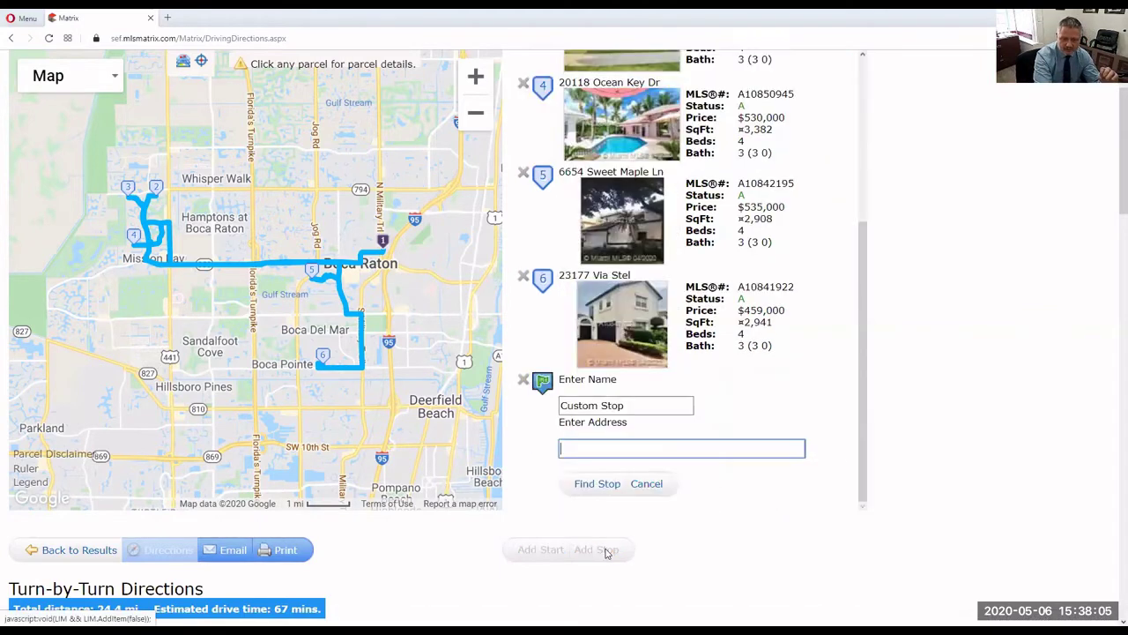
text(2500 N Military Trail, Boca Raton, FL 33431)
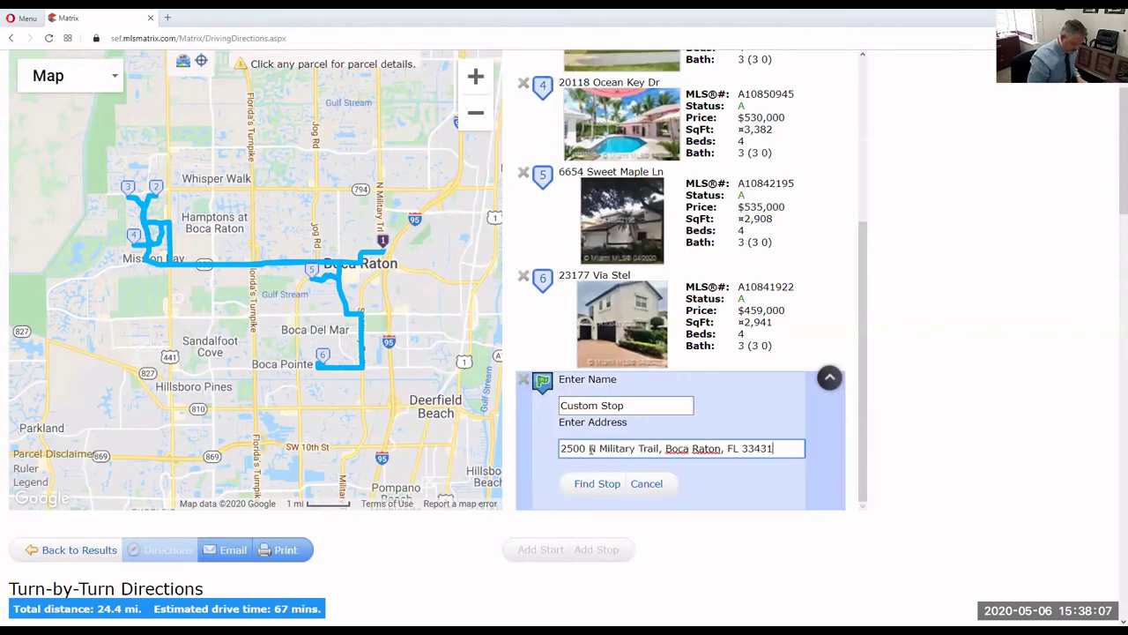
click(589, 485)
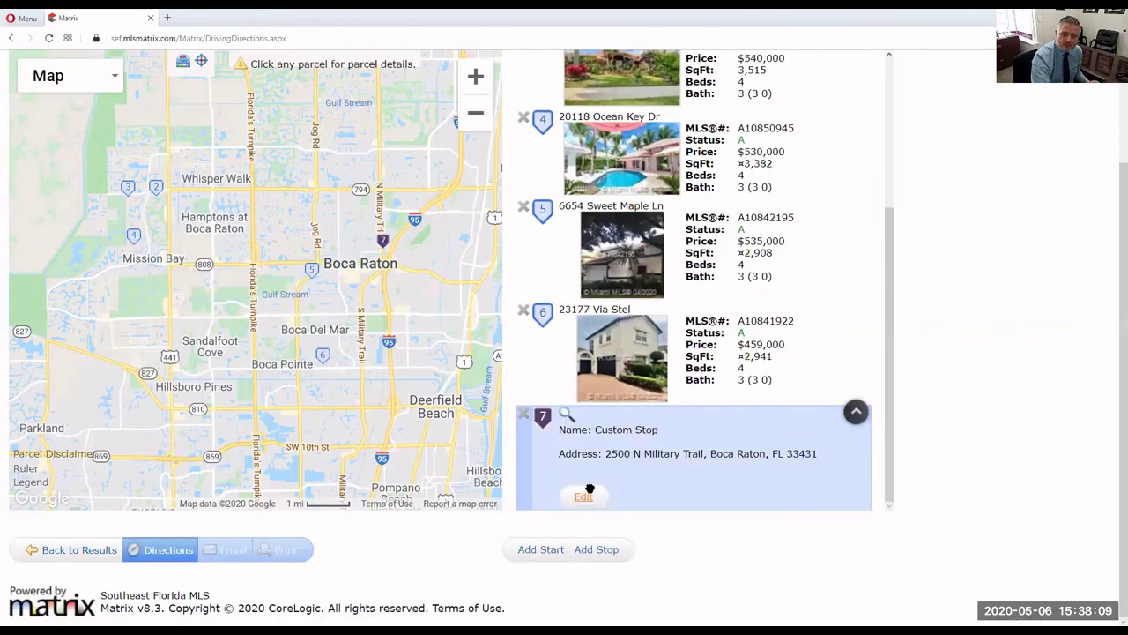
click(170, 550)
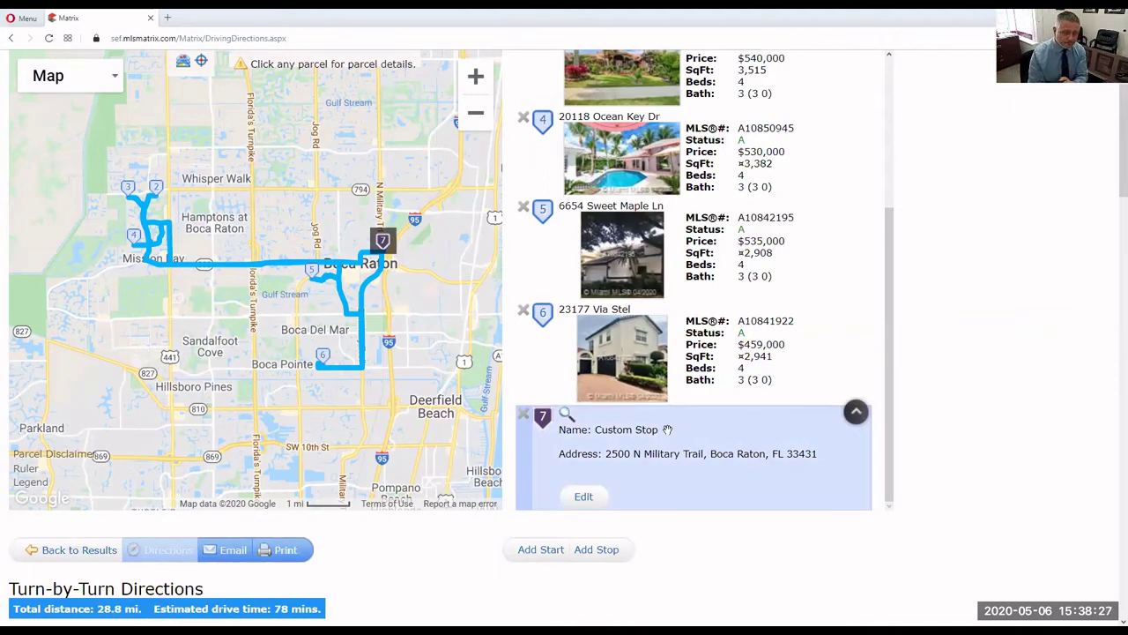
click(231, 551)
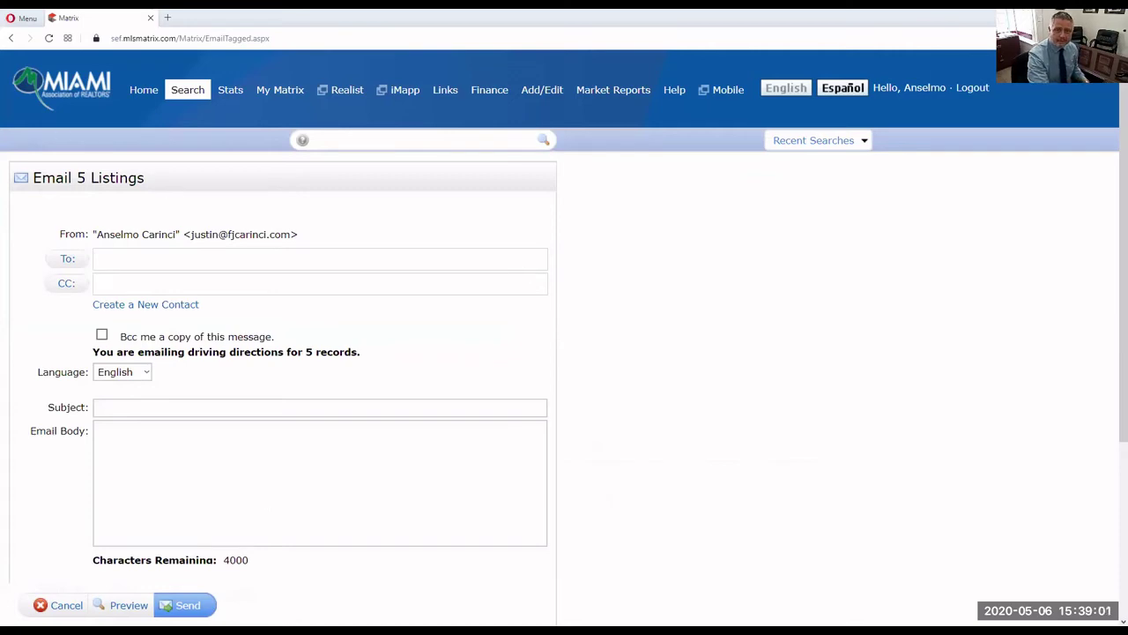
- Go back to the /boca111 search results and show all 12 listings on the map
click(12, 38)
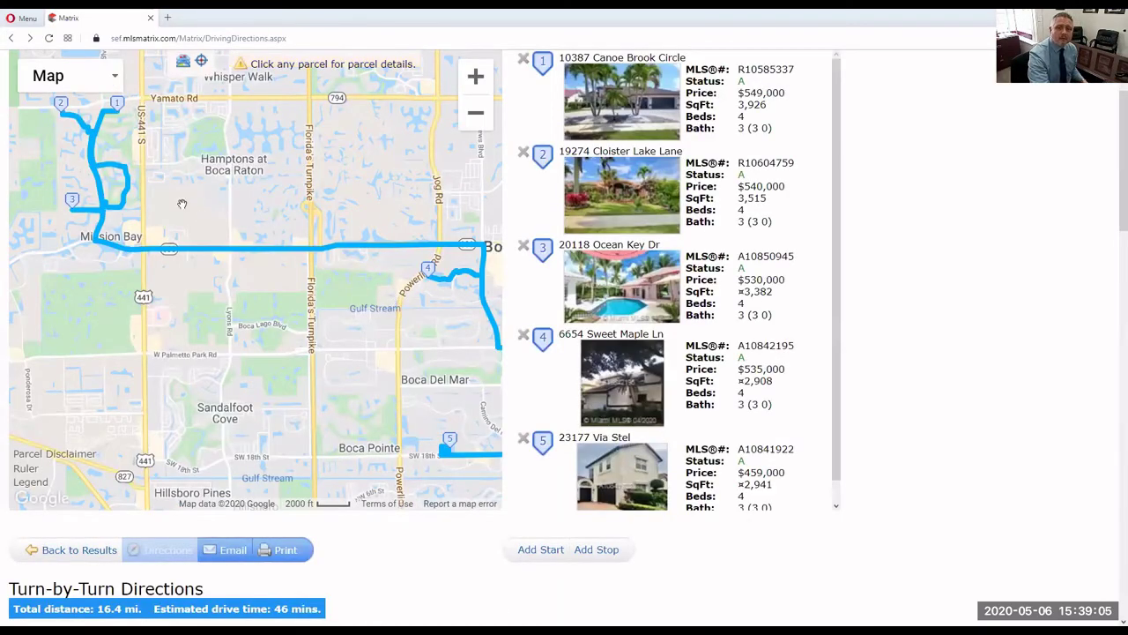
scroll(185, 208, up, 1)
click(11, 39)
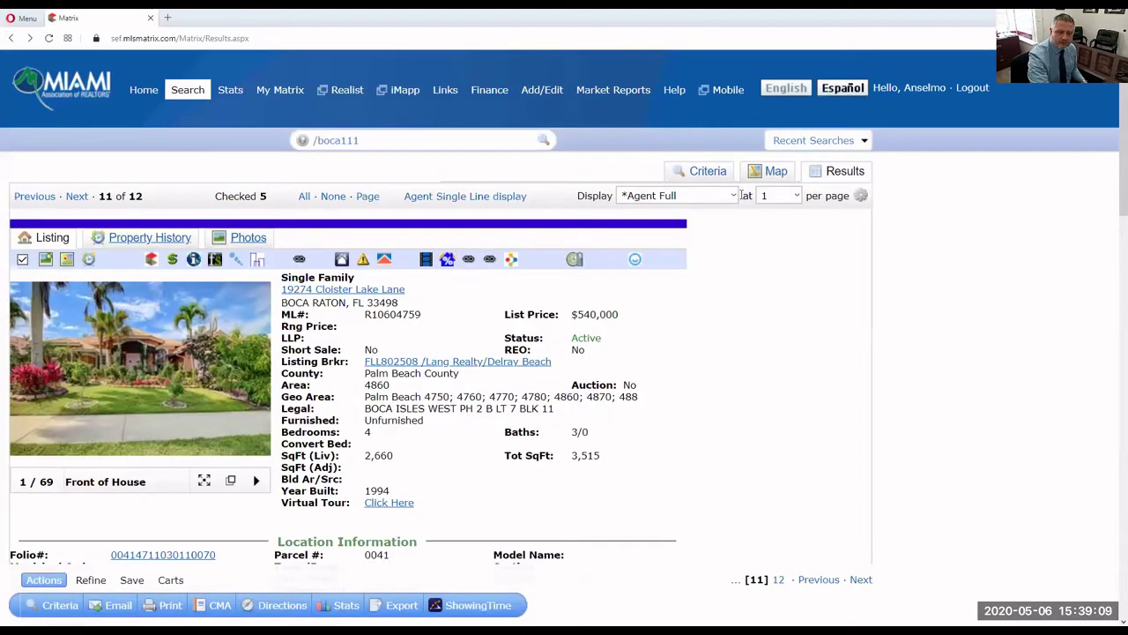
click(772, 173)
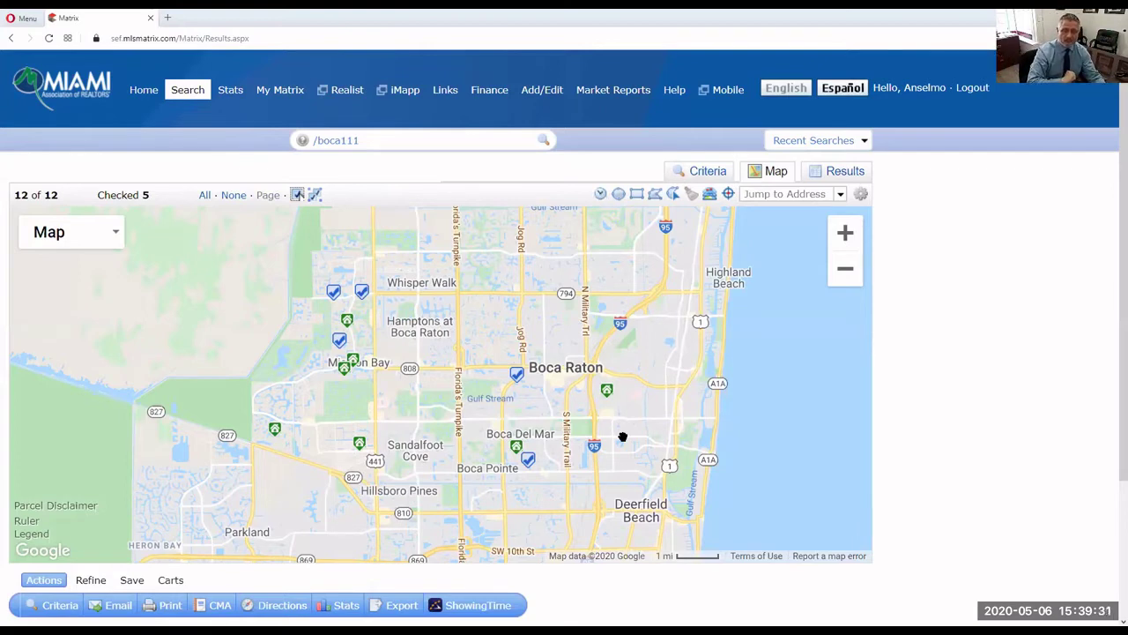
- Uncheck the $549,000 listing and clear every check from the 12 mapped listings
click(361, 293)
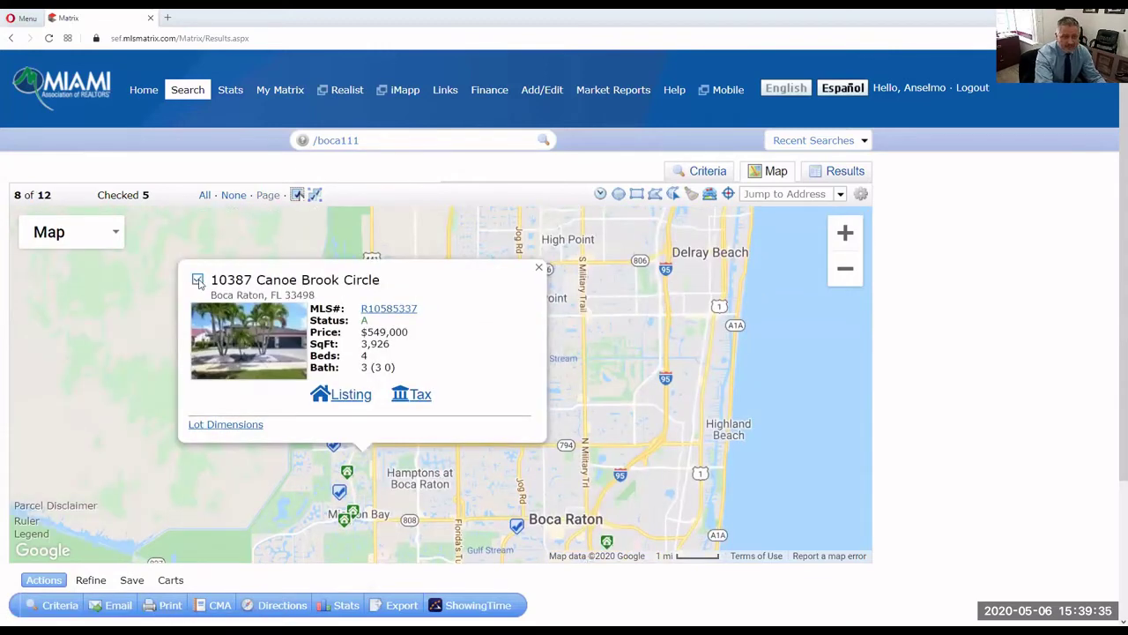
click(197, 280)
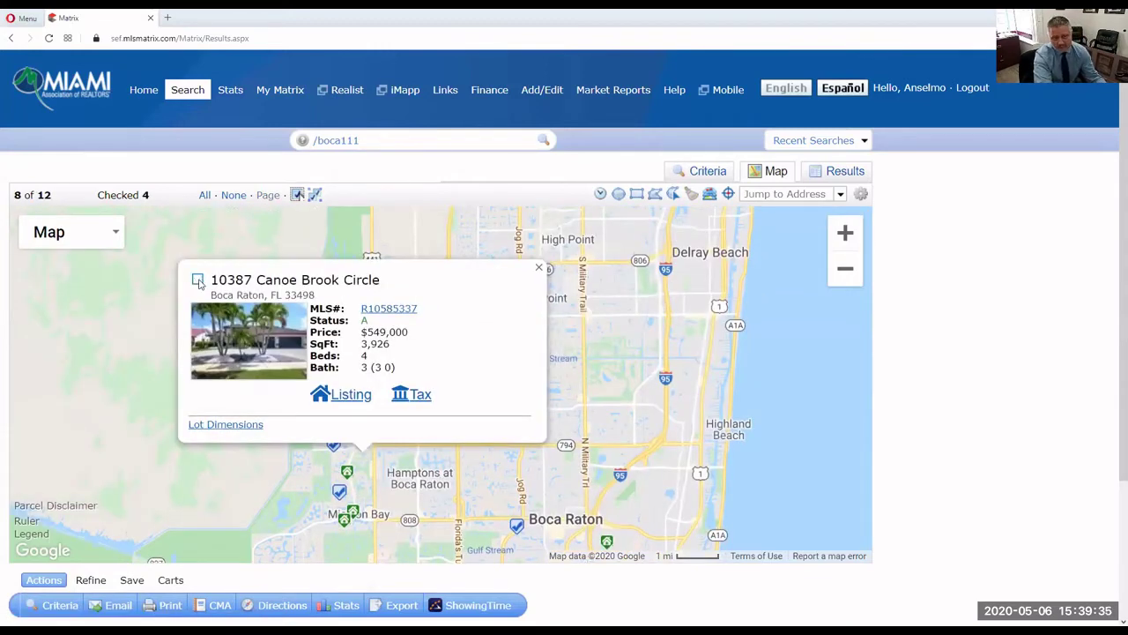
click(539, 269)
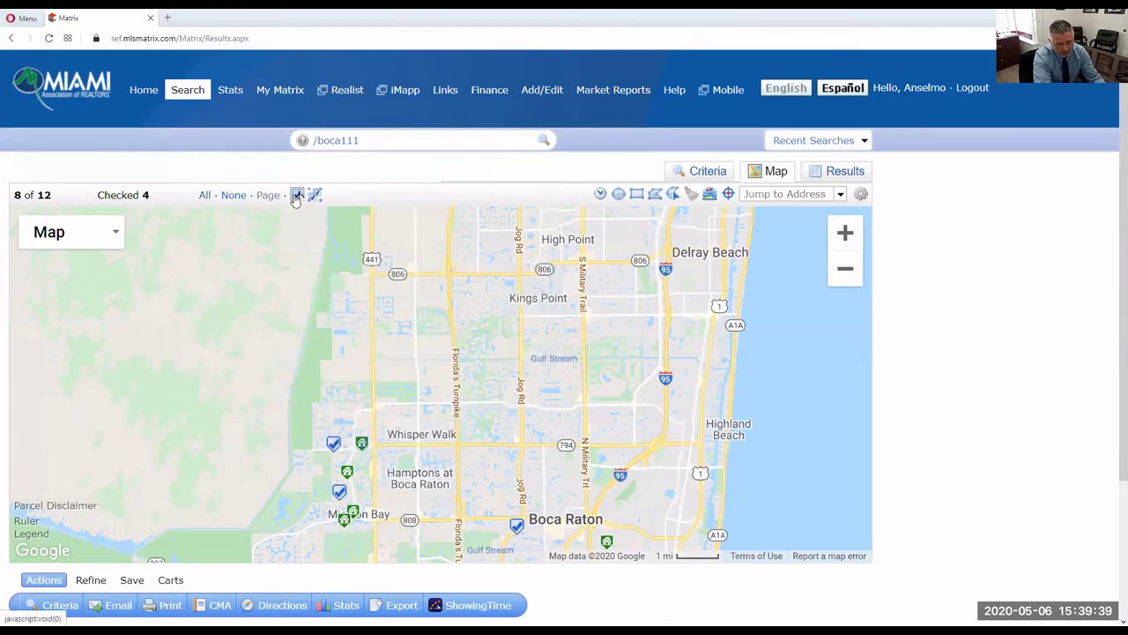
click(233, 196)
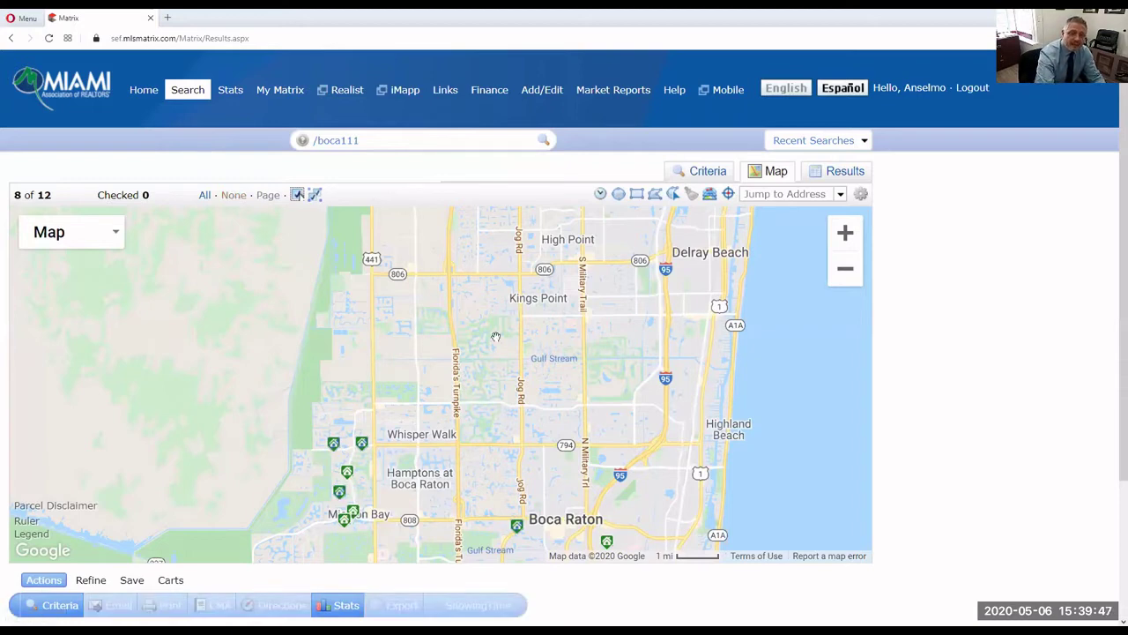
drag(495, 337, 476, 268)
drag(467, 324, 468, 260)
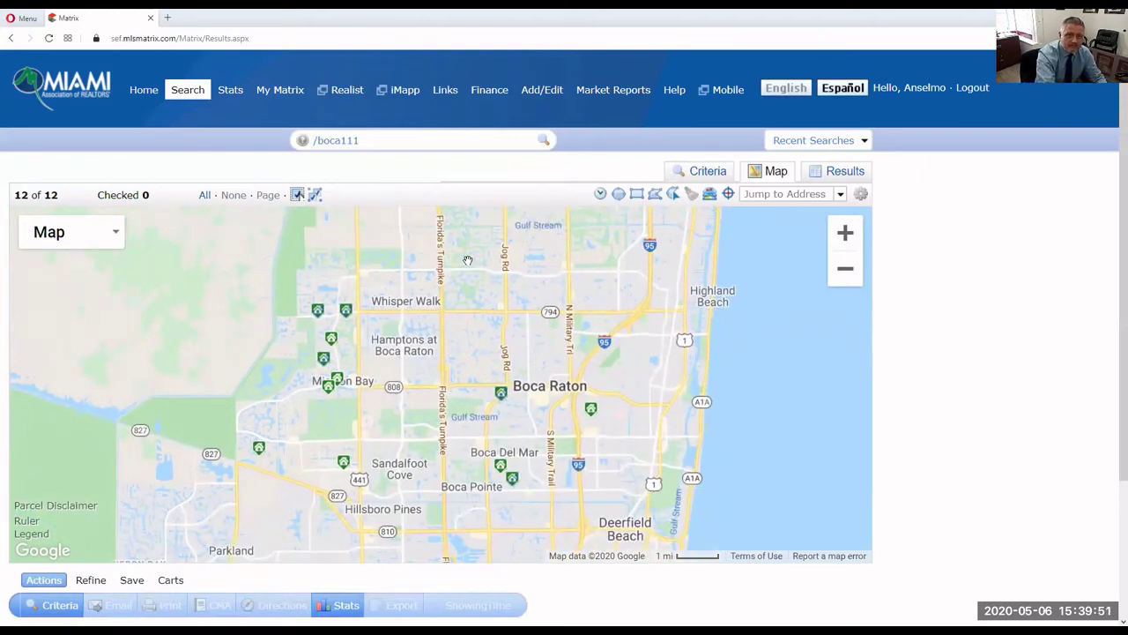
click(204, 196)
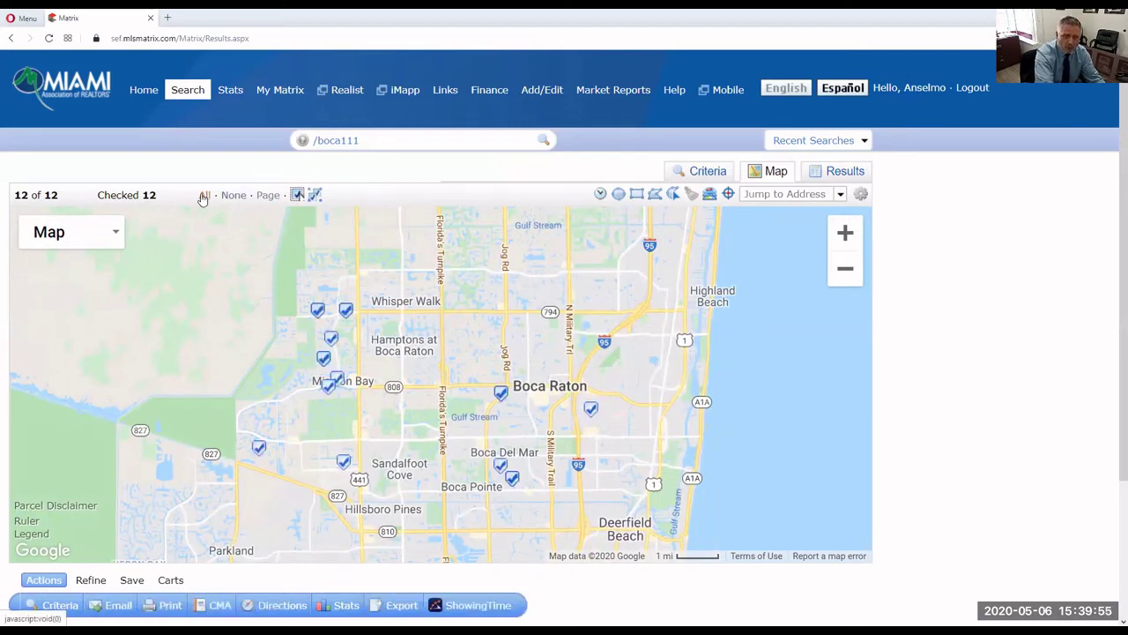
click(234, 196)
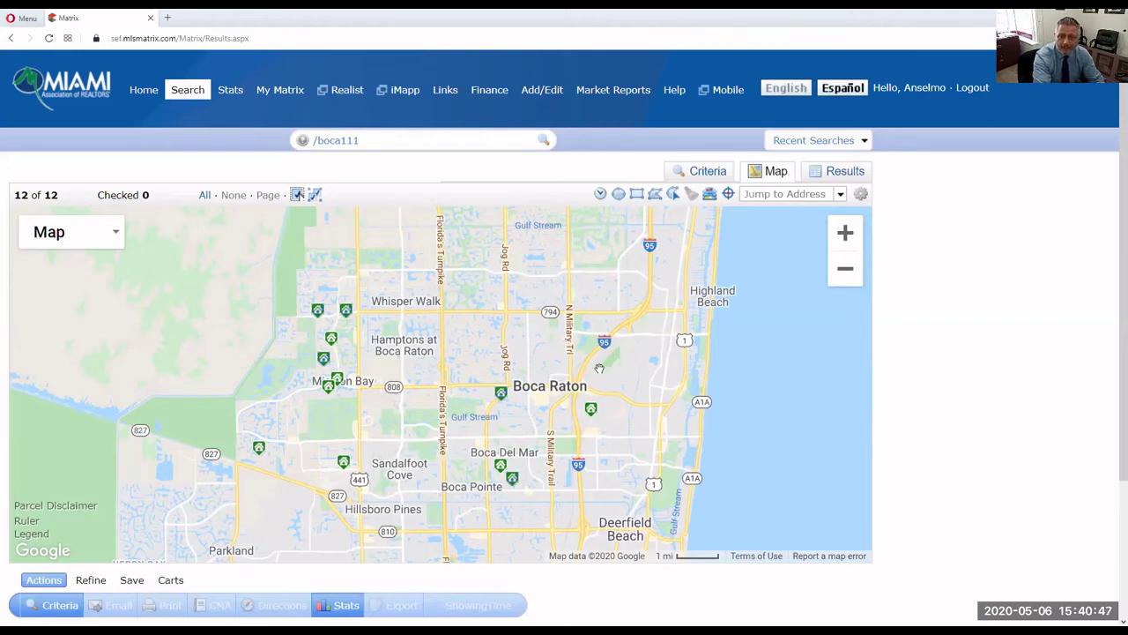
- Add a 20-minute INRIX DriveTime area around the custom address, narrowing the map to 6 results
click(600, 194)
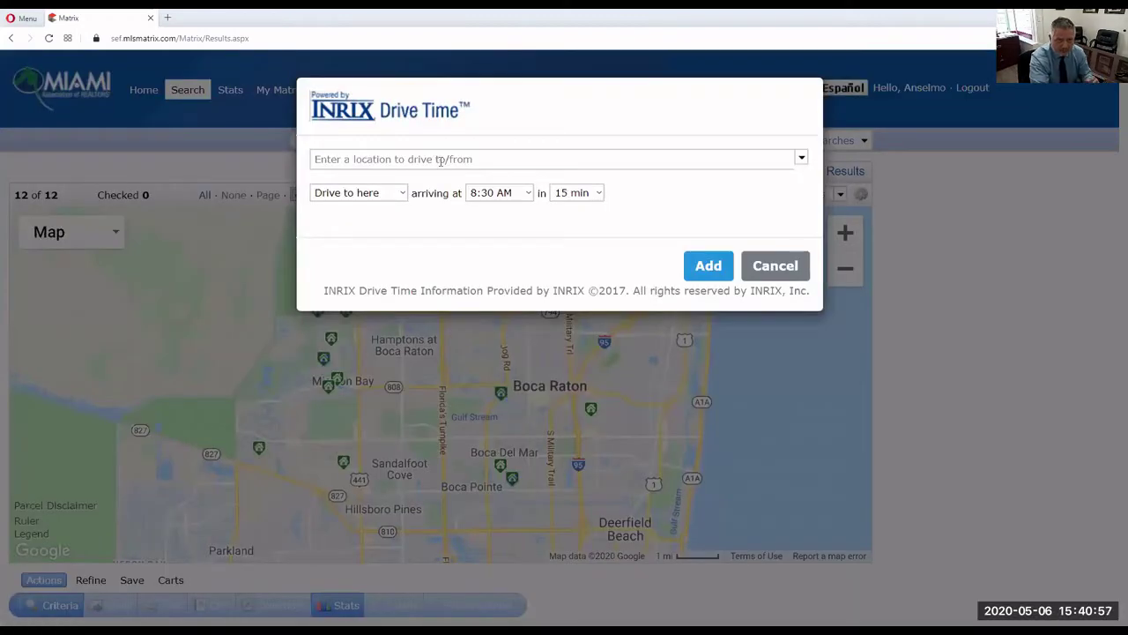
click(439, 159)
text(2500 N Military Trail, Boca Raton, FL 33431)
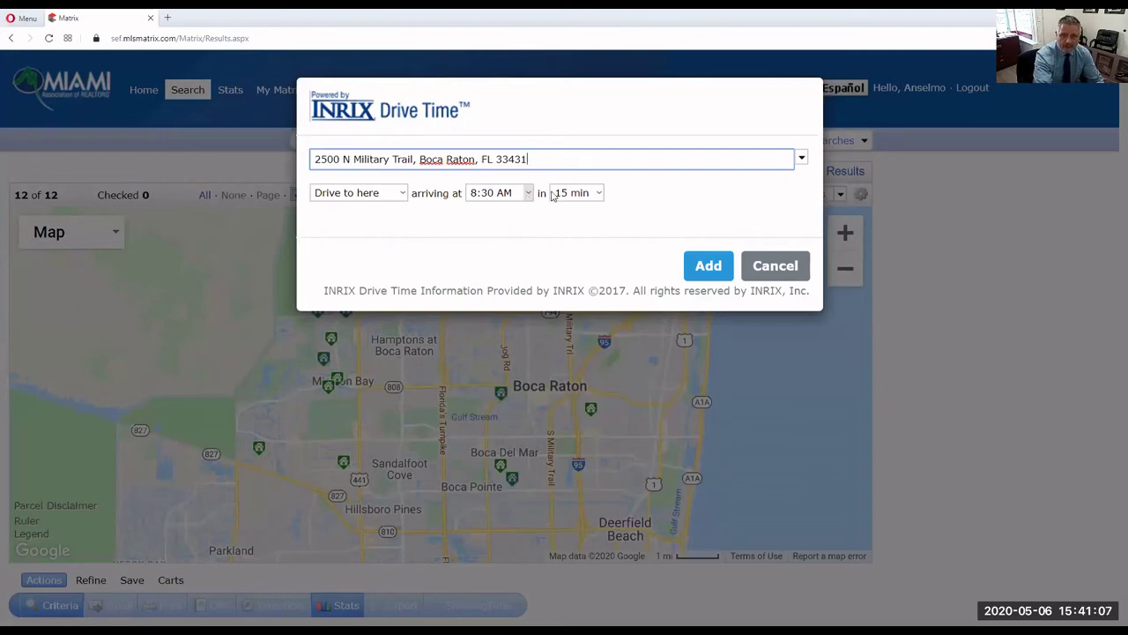
click(599, 192)
click(599, 193)
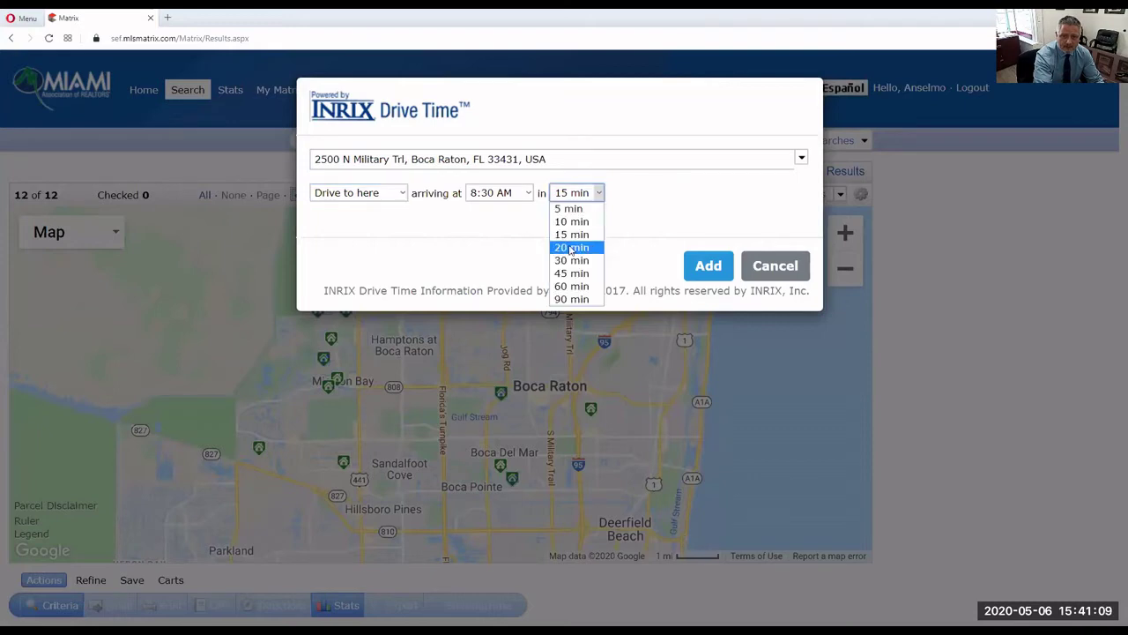
click(572, 244)
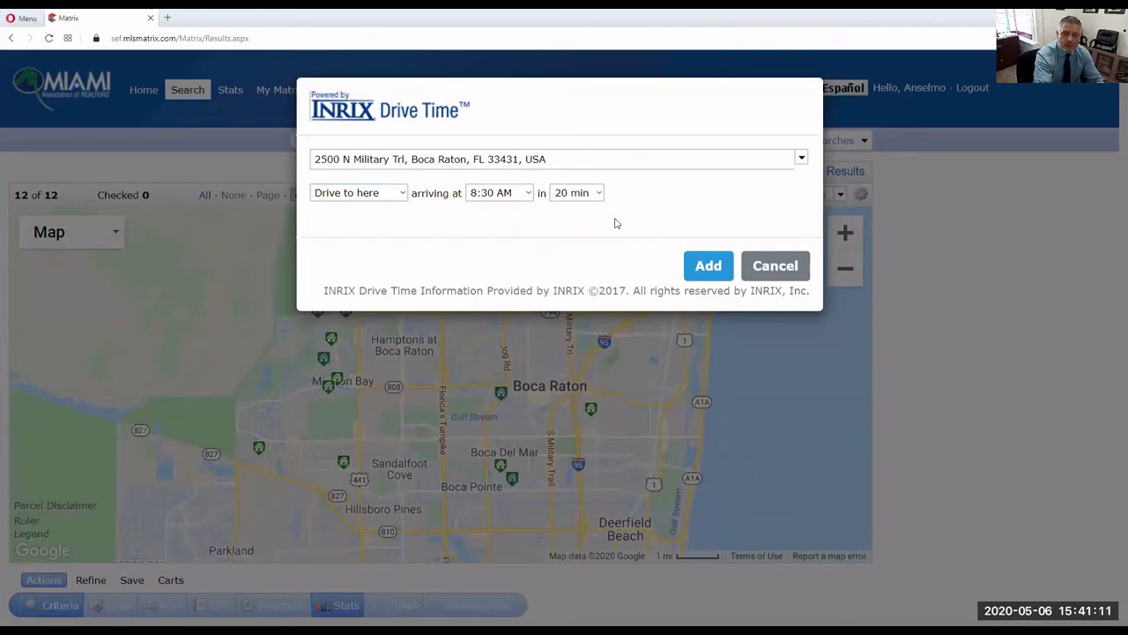
click(714, 266)
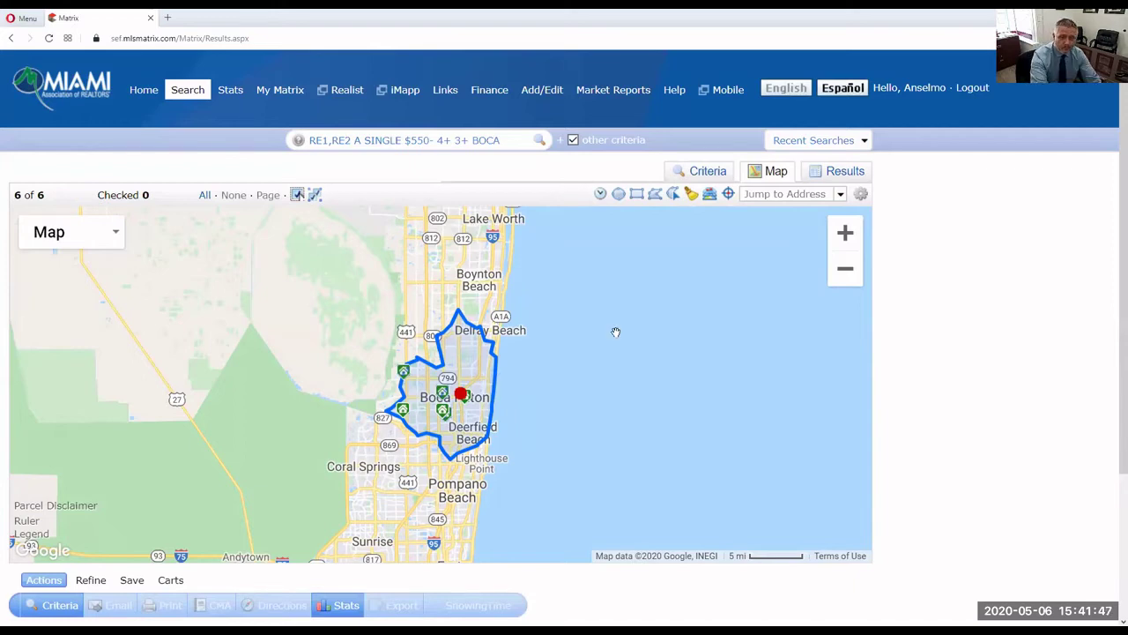
- Delete the Boca Raton search polygon so all 12 listings are mapped again
scroll(490, 422, up, 1)
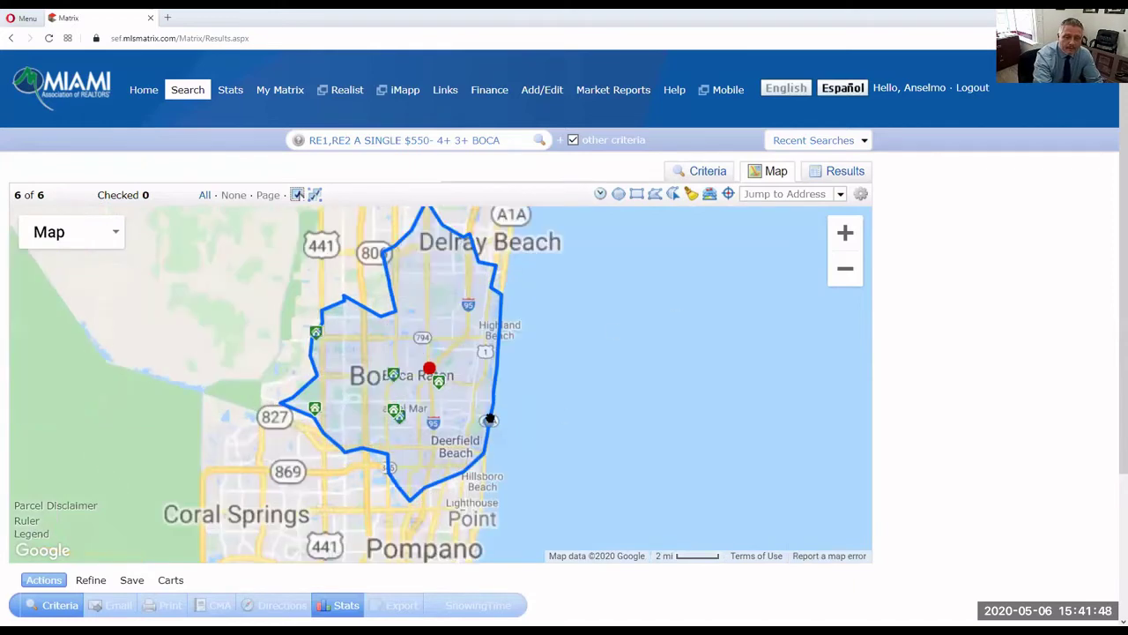
click(429, 368)
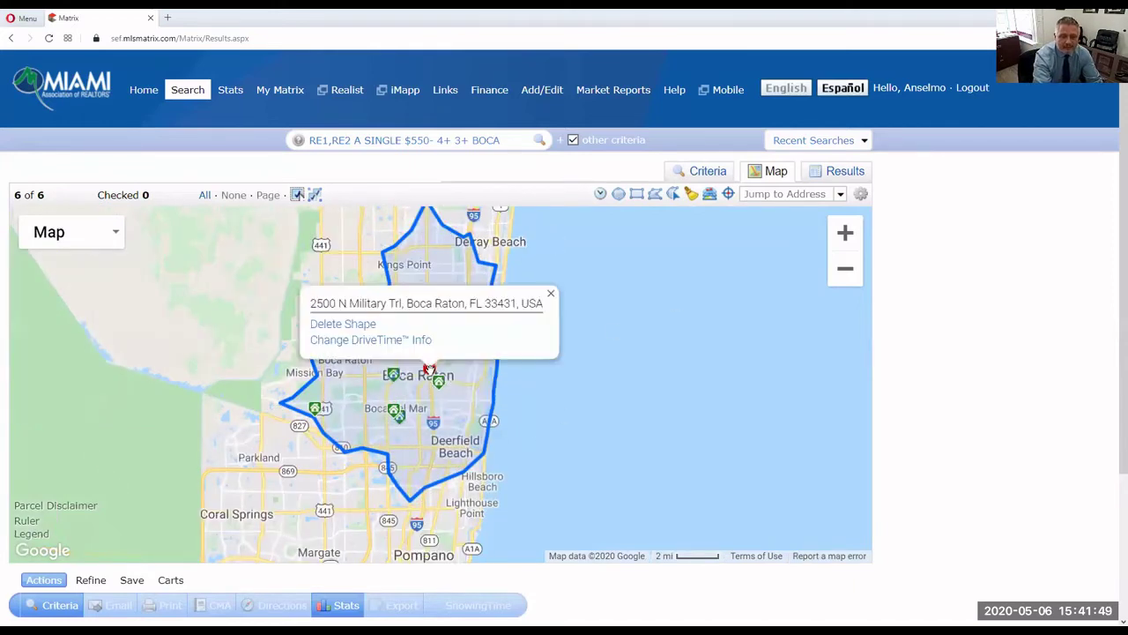
click(462, 422)
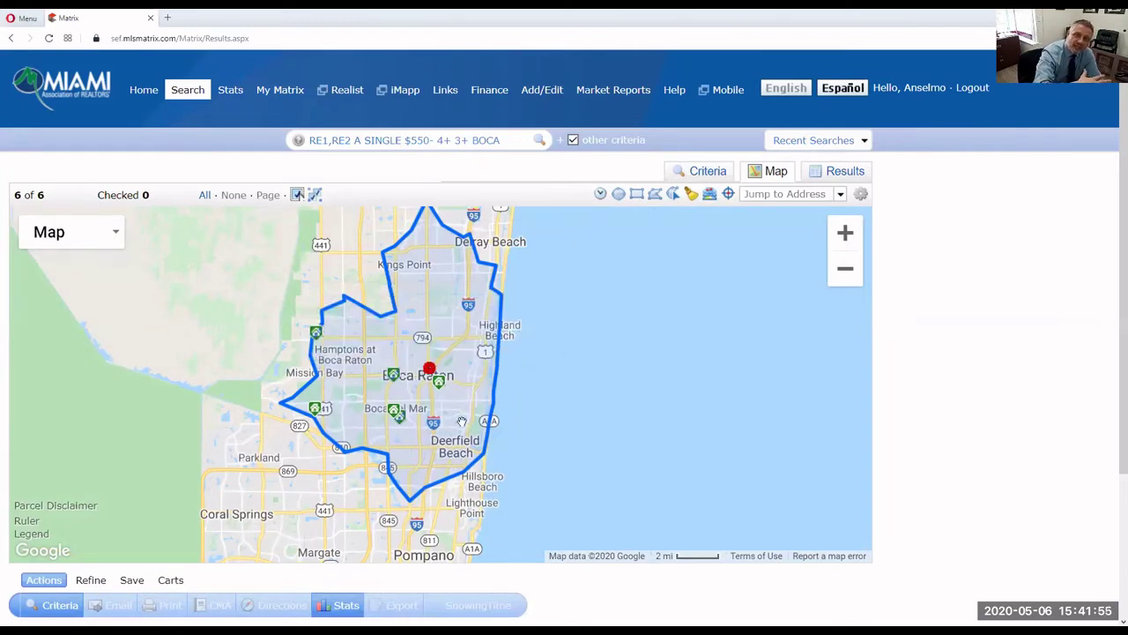
click(429, 368)
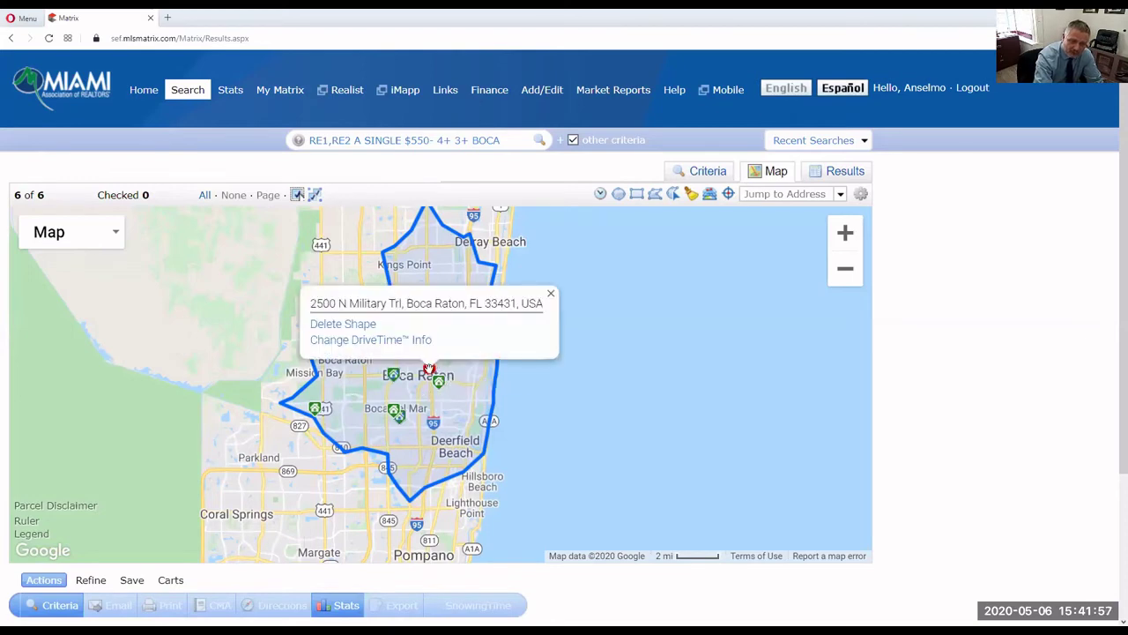
click(429, 369)
click(427, 370)
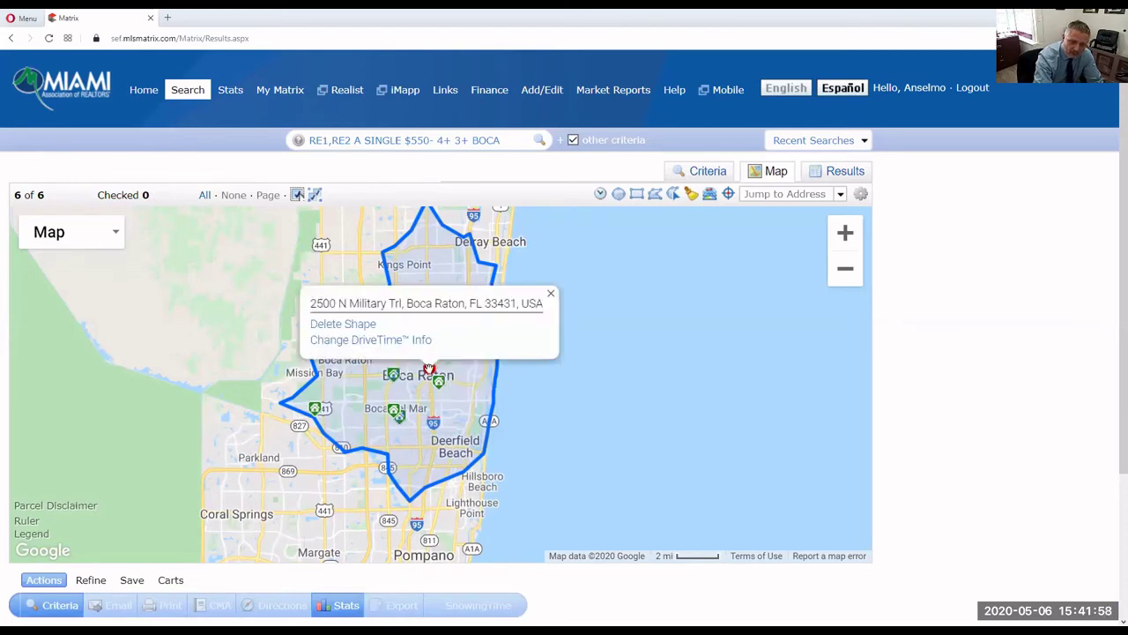
click(350, 323)
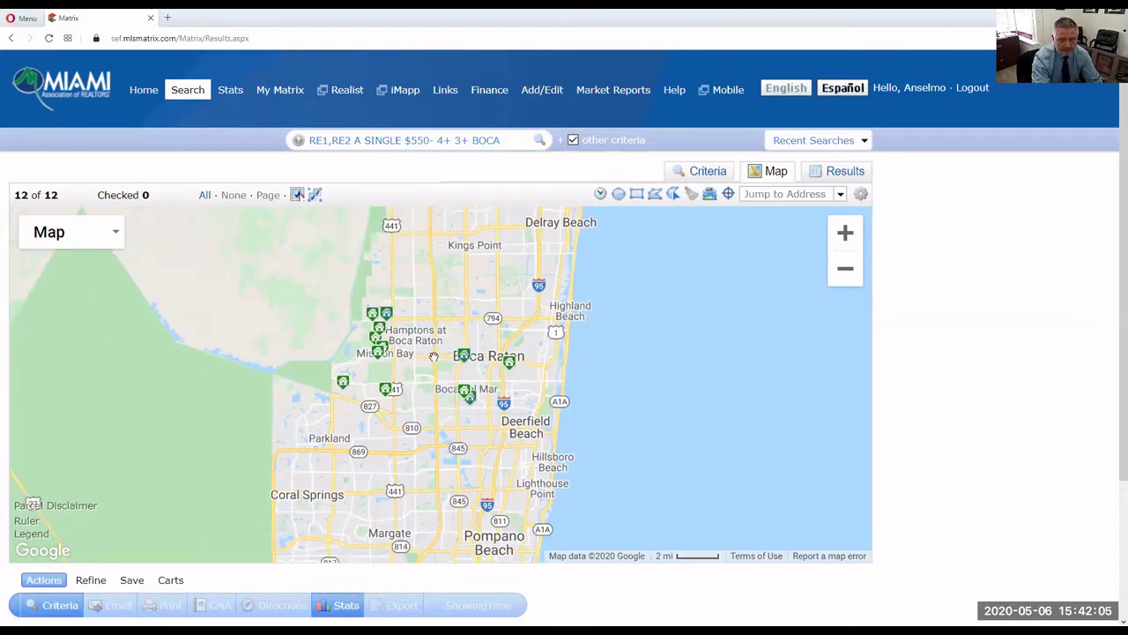
- Zoom and pan the map into the Mission Bay area
scroll(423, 360, up, 1)
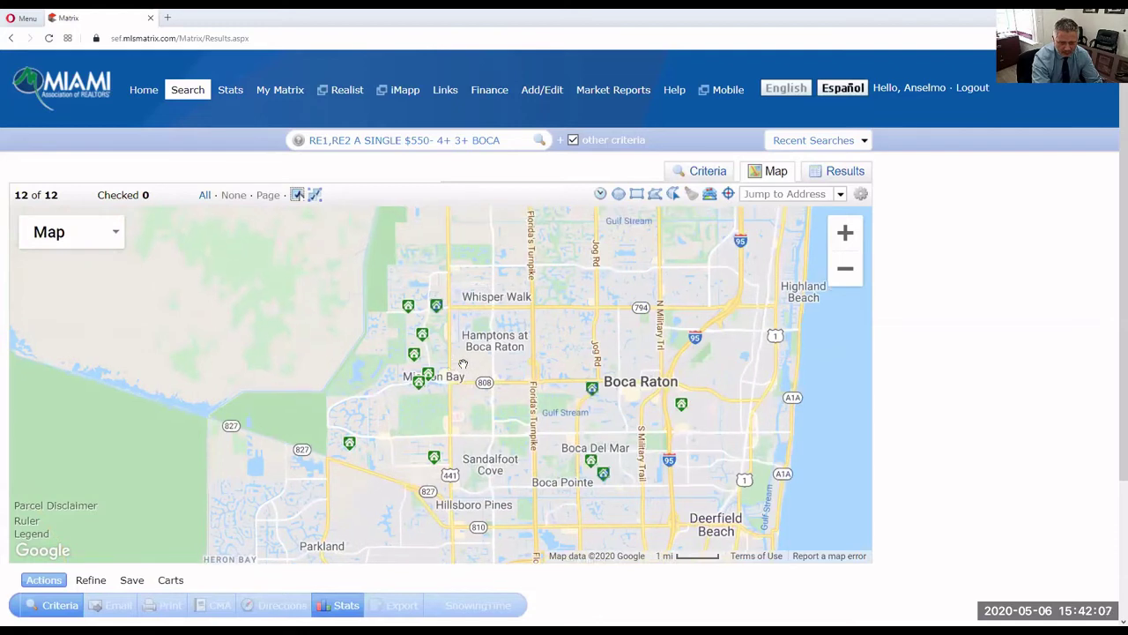
scroll(458, 364, up, 1)
drag(484, 354, 570, 411)
scroll(487, 413, up, 1)
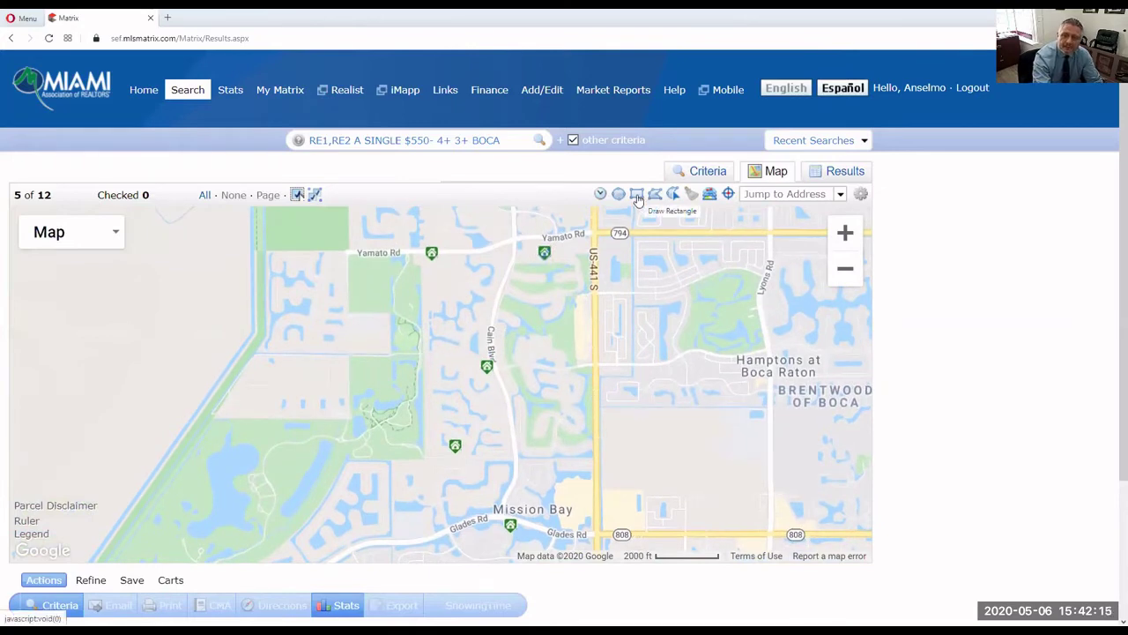
- Draw a search rectangle from Yamato Rd at US-441 down to Mission Bay, leaving 6 listings
click(637, 194)
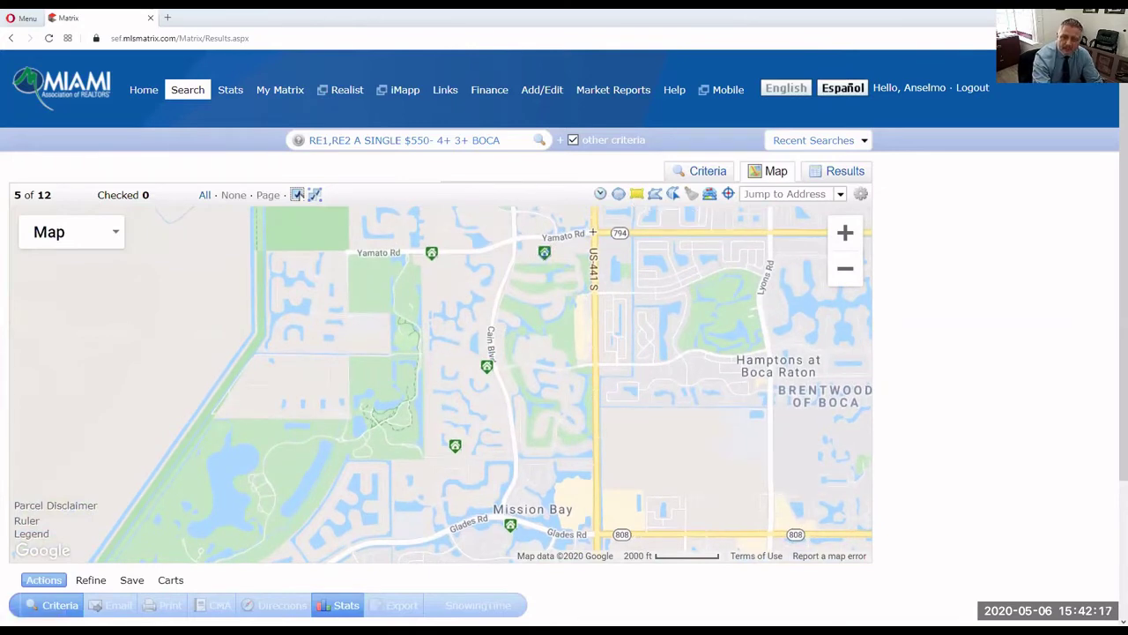
drag(587, 232, 391, 526)
scroll(629, 370, up, 1)
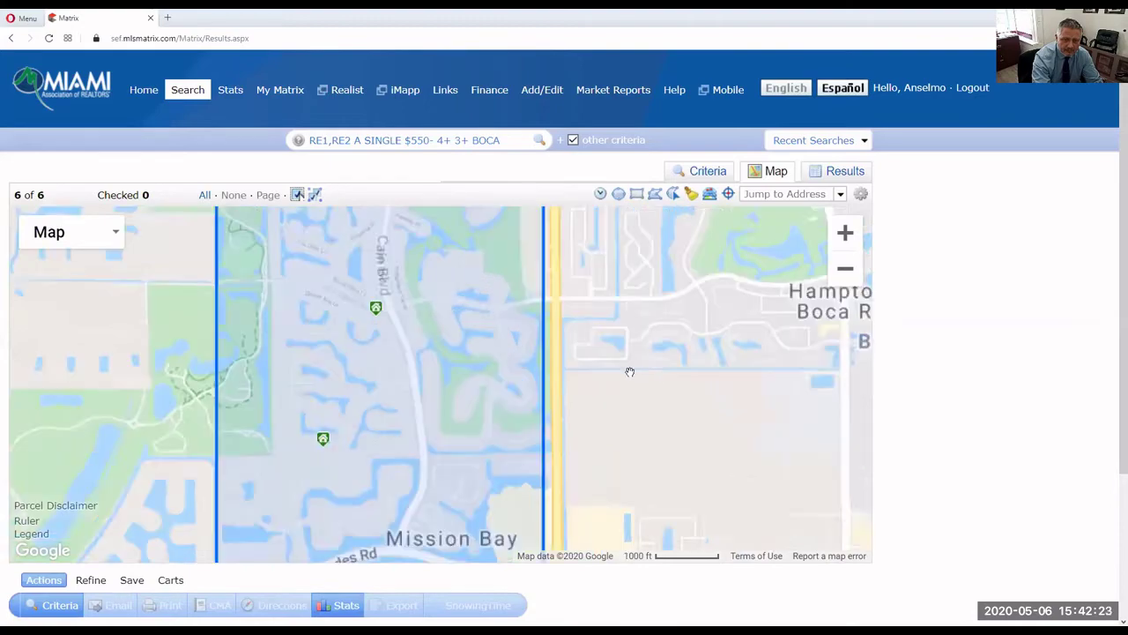
scroll(625, 373, down, 1)
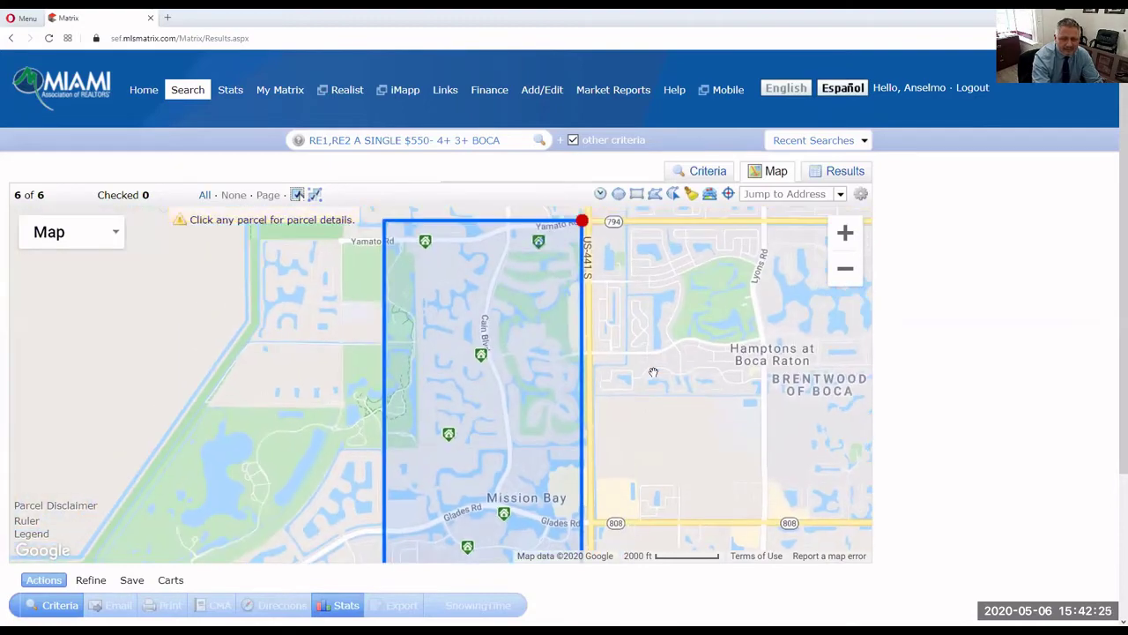
scroll(652, 372, down, 1)
scroll(653, 372, up, 1)
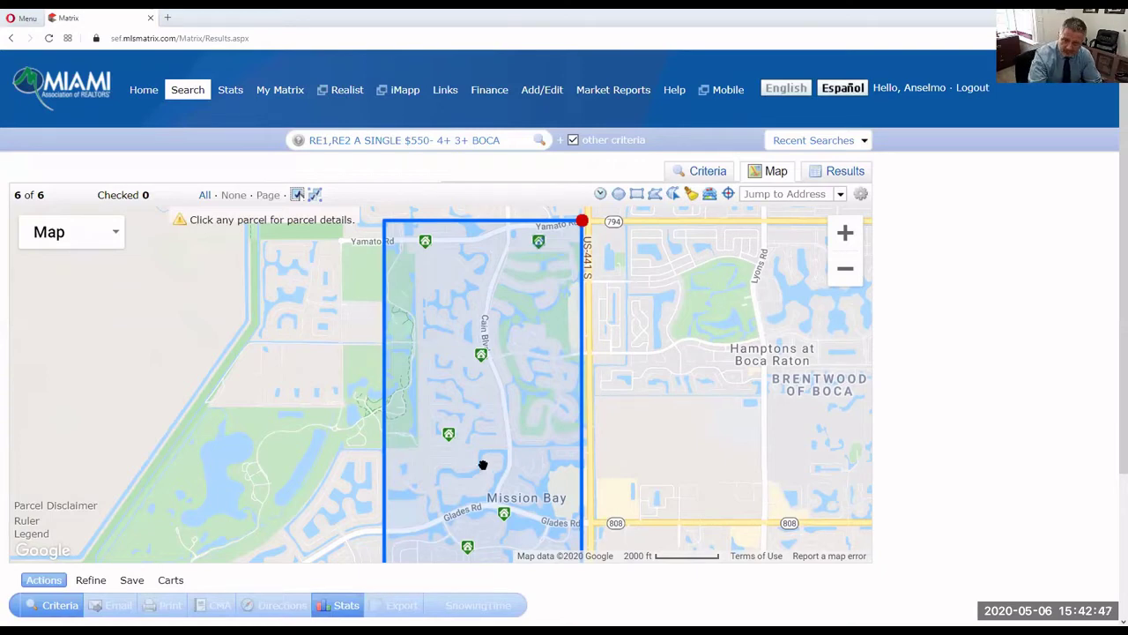
click(618, 194)
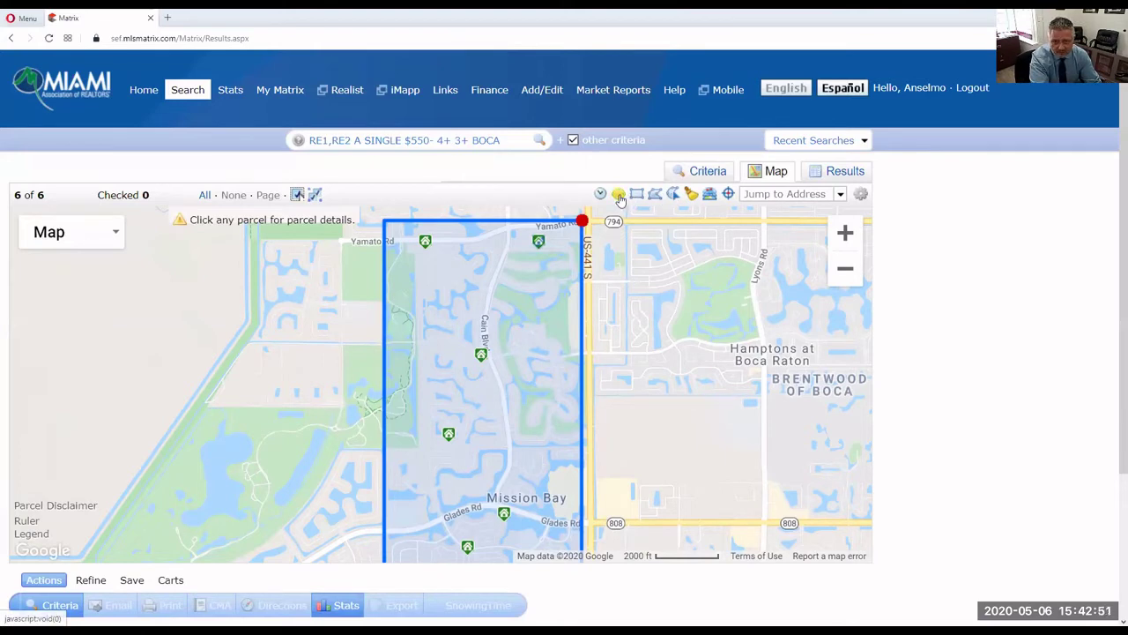
scroll(516, 357, up, 1)
scroll(514, 359, up, 1)
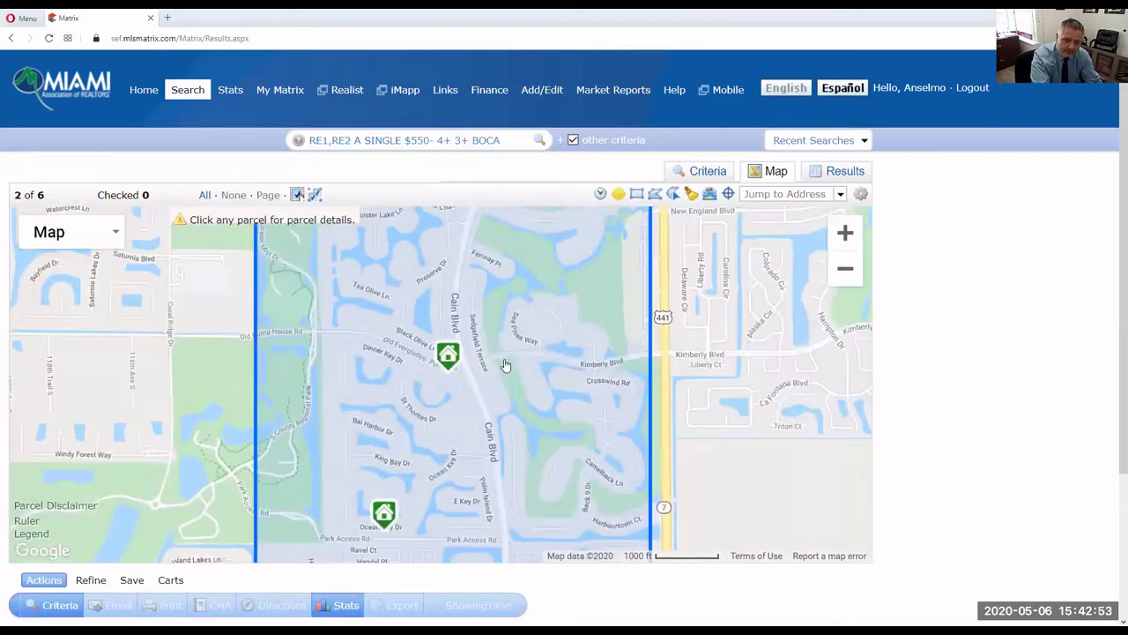
scroll(443, 395, up, 1)
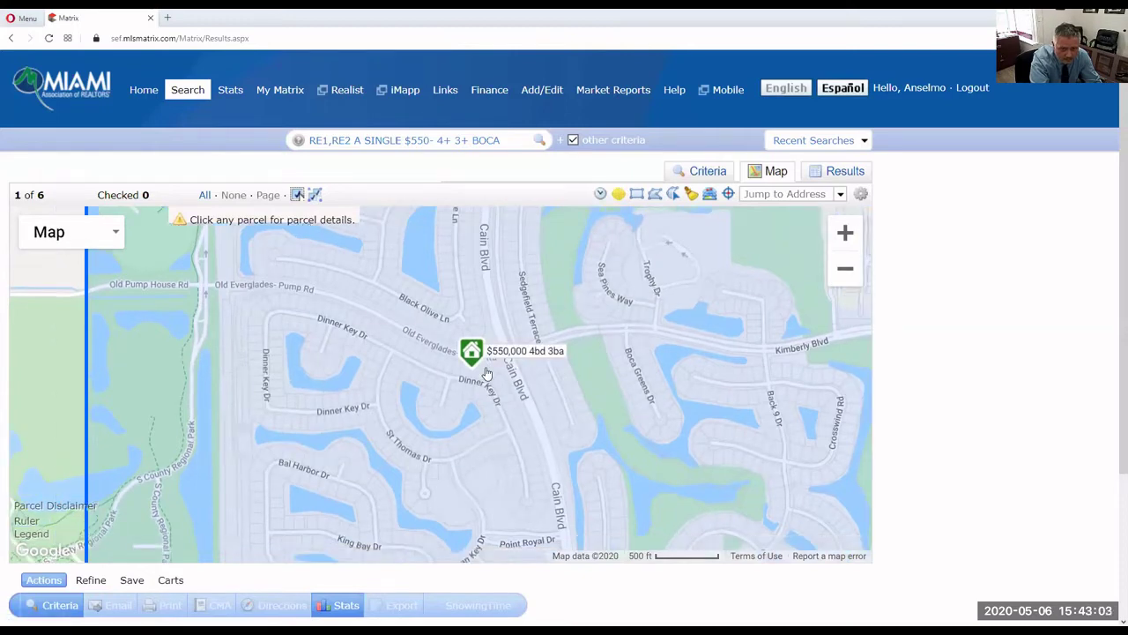
click(486, 372)
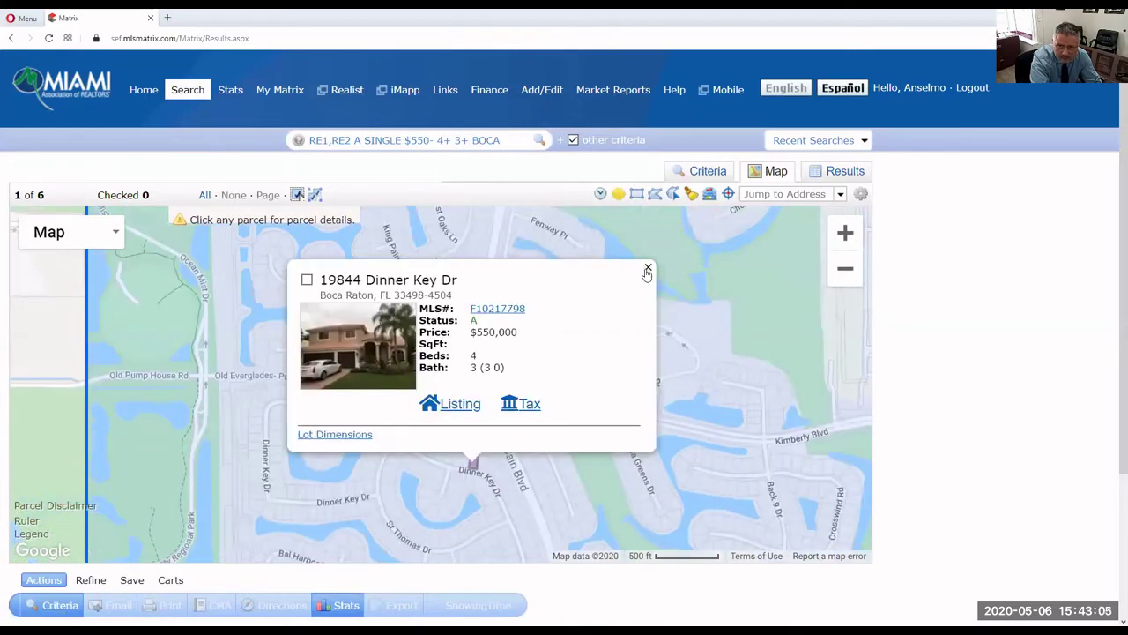
click(647, 267)
click(618, 194)
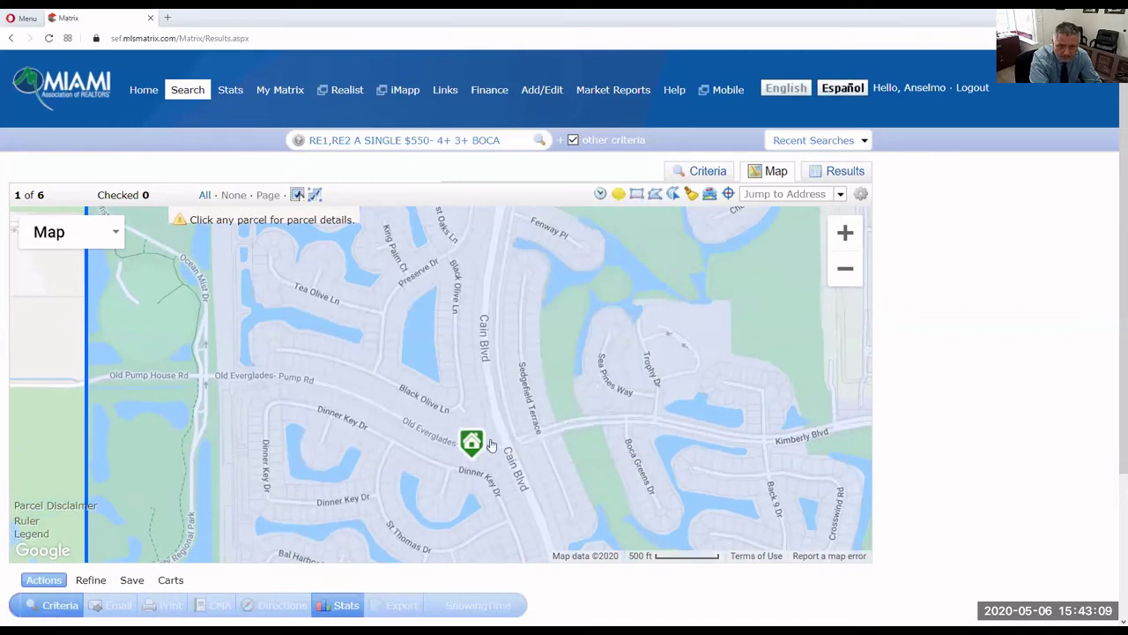
- Draw a 0.10-mile radius circle near Cain Blvd and exclude it from the search
click(620, 195)
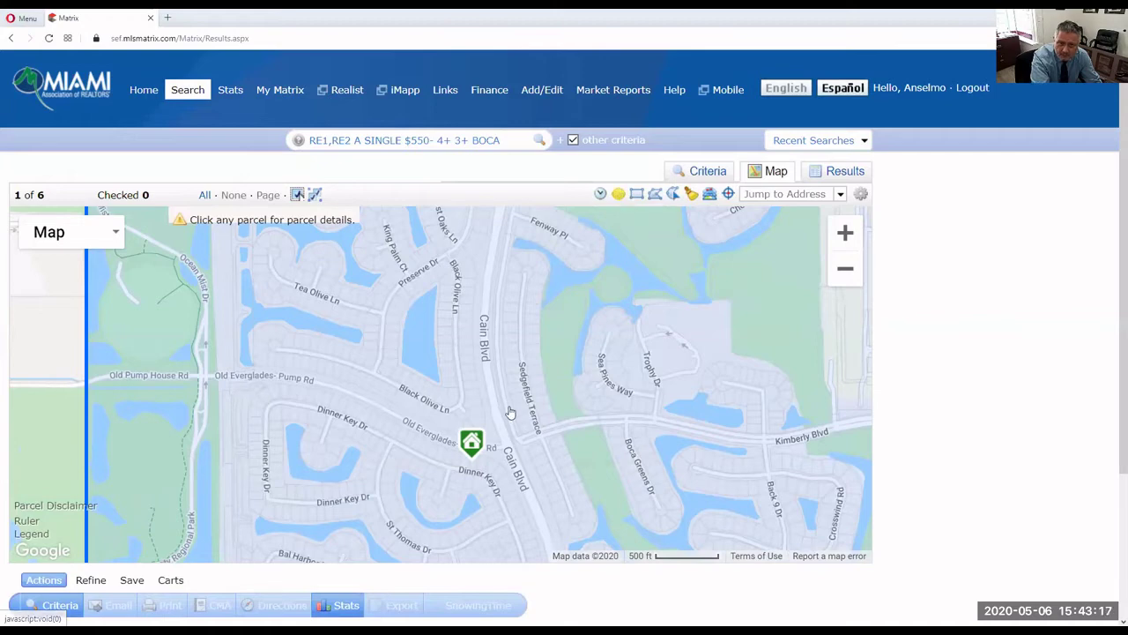
mouse_move(507, 407)
mouse_down()
mouse_move(492, 456)
mouse_move(432, 455)
mouse_move(429, 407)
mouse_move(439, 416)
mouse_up()
click(506, 411)
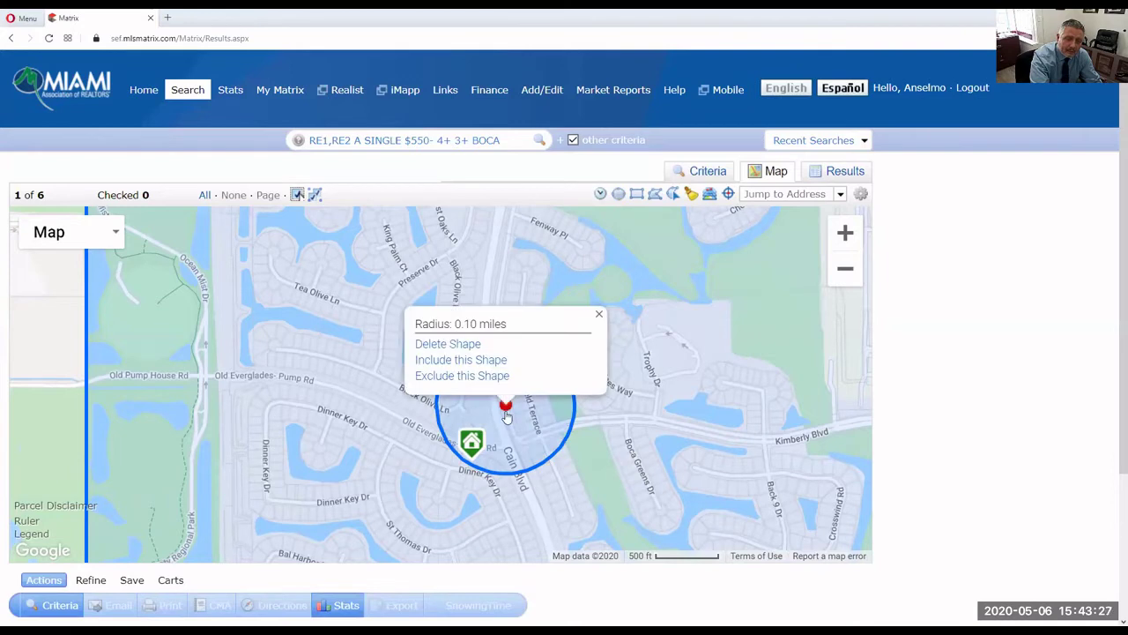
click(472, 379)
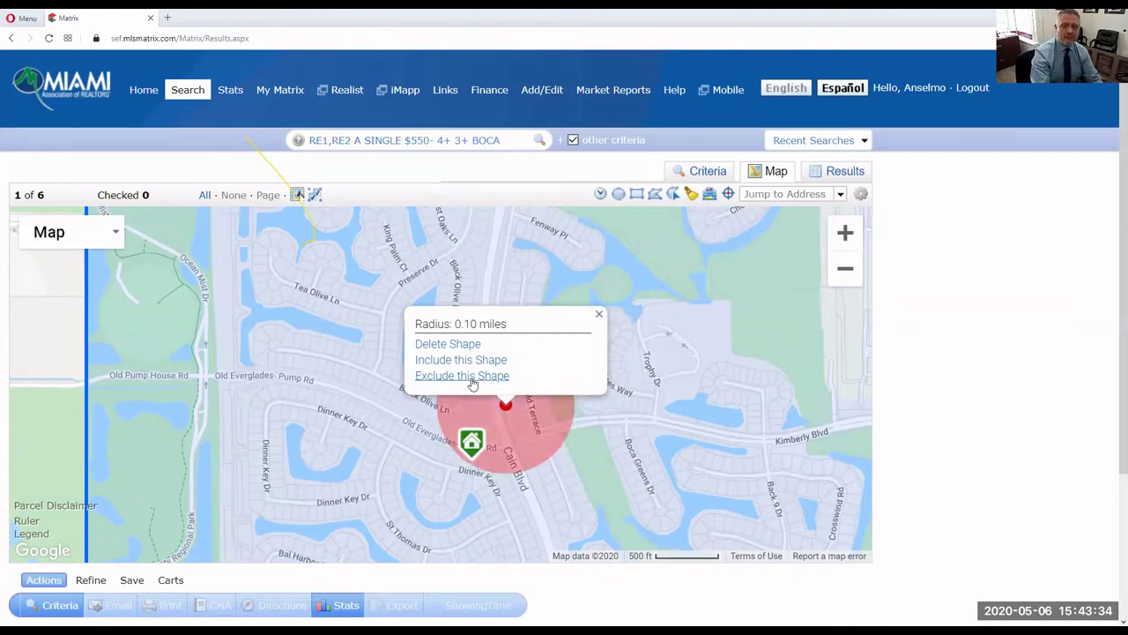
click(599, 314)
- Pan to show the whole rectangle and reopen the radius circle's shape options
scroll(649, 347, down, 2)
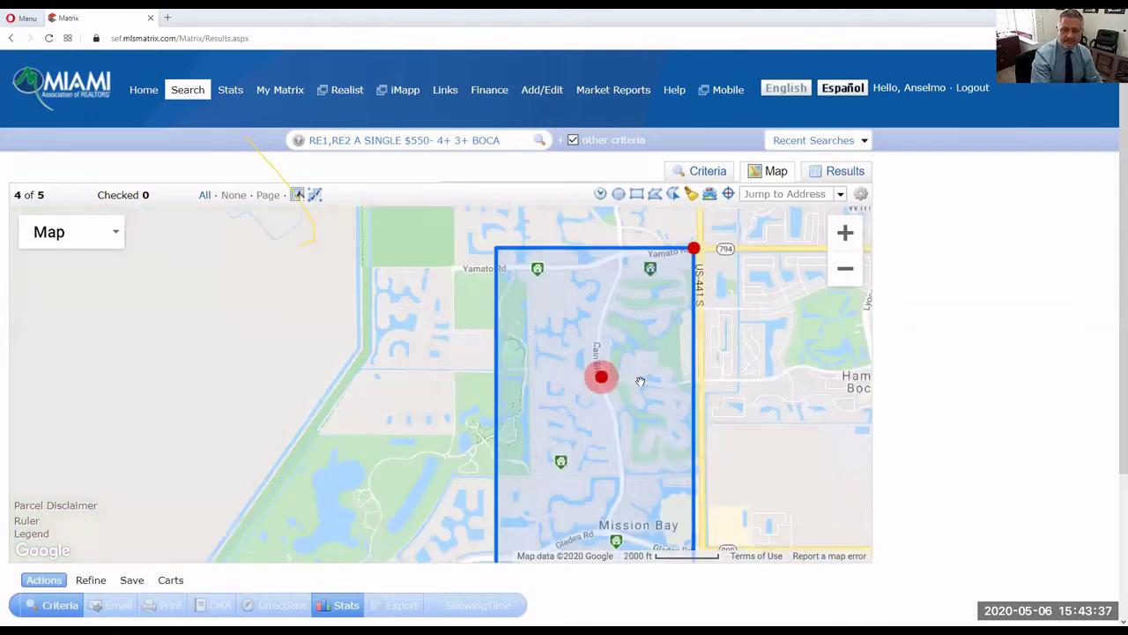
scroll(649, 408, down, 1)
drag(634, 385, 619, 340)
scroll(587, 285, up, 2)
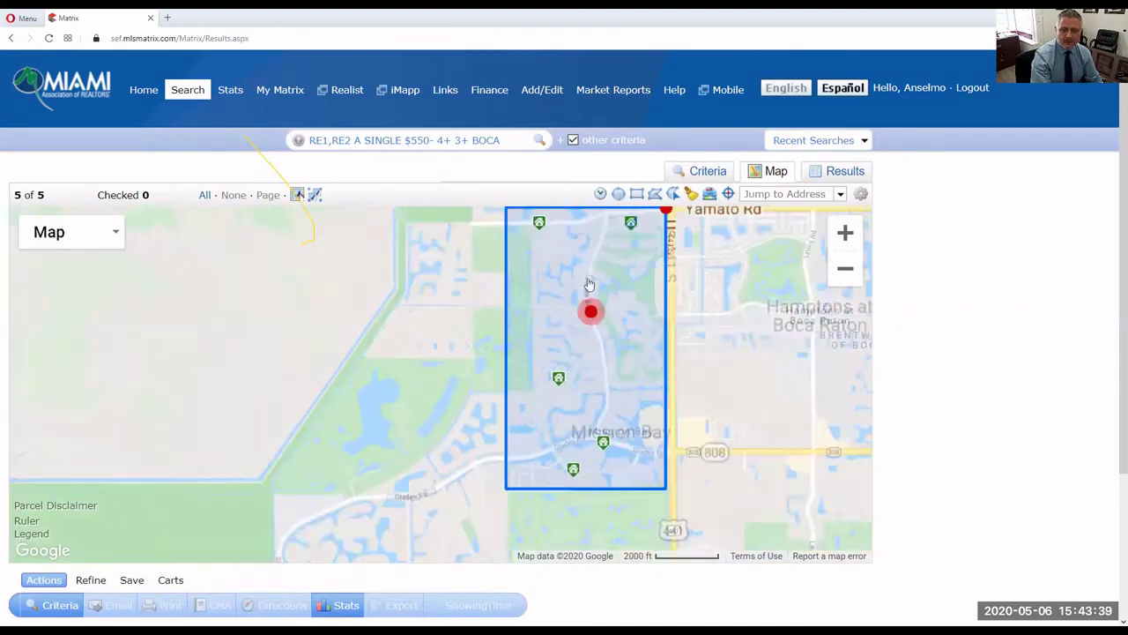
click(588, 300)
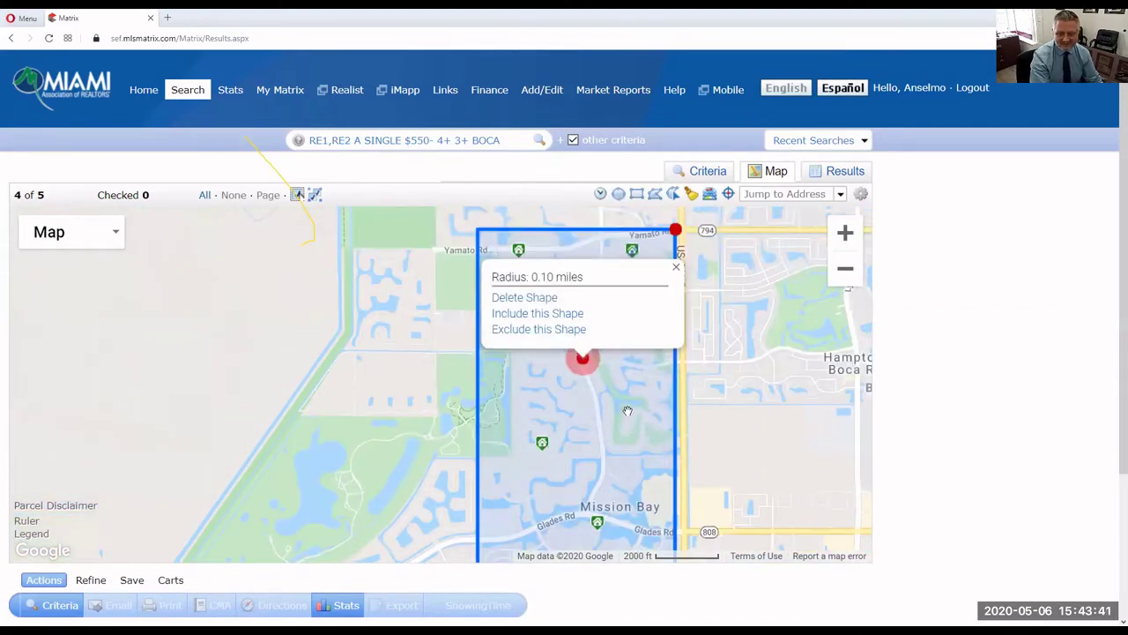
click(627, 411)
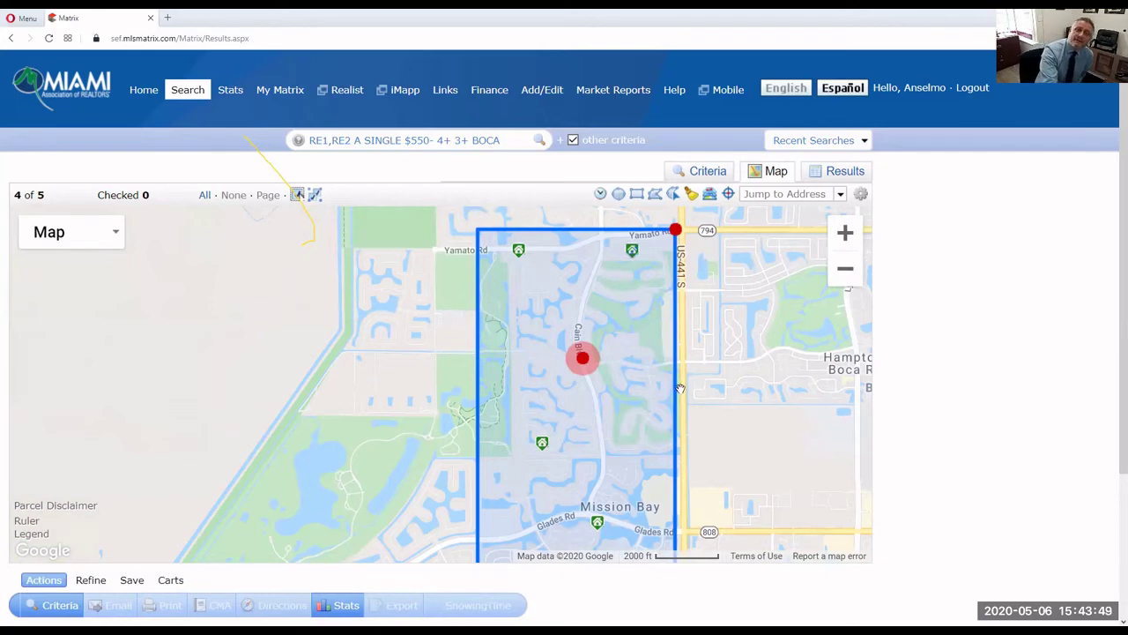
scroll(680, 389, down, 1)
scroll(681, 389, up, 1)
click(587, 356)
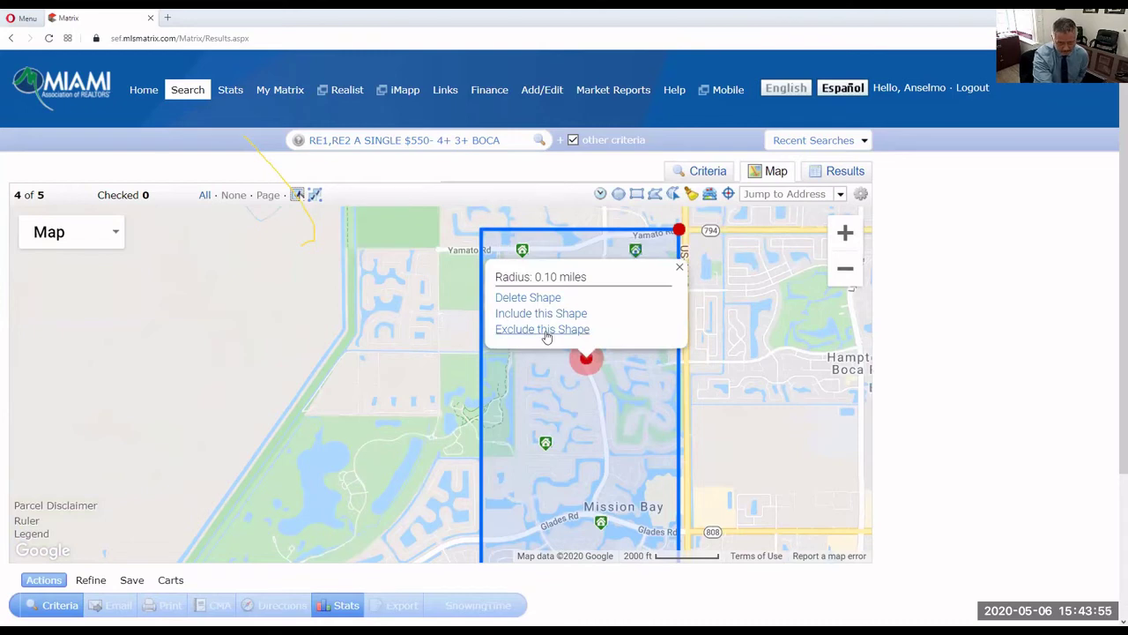
click(533, 300)
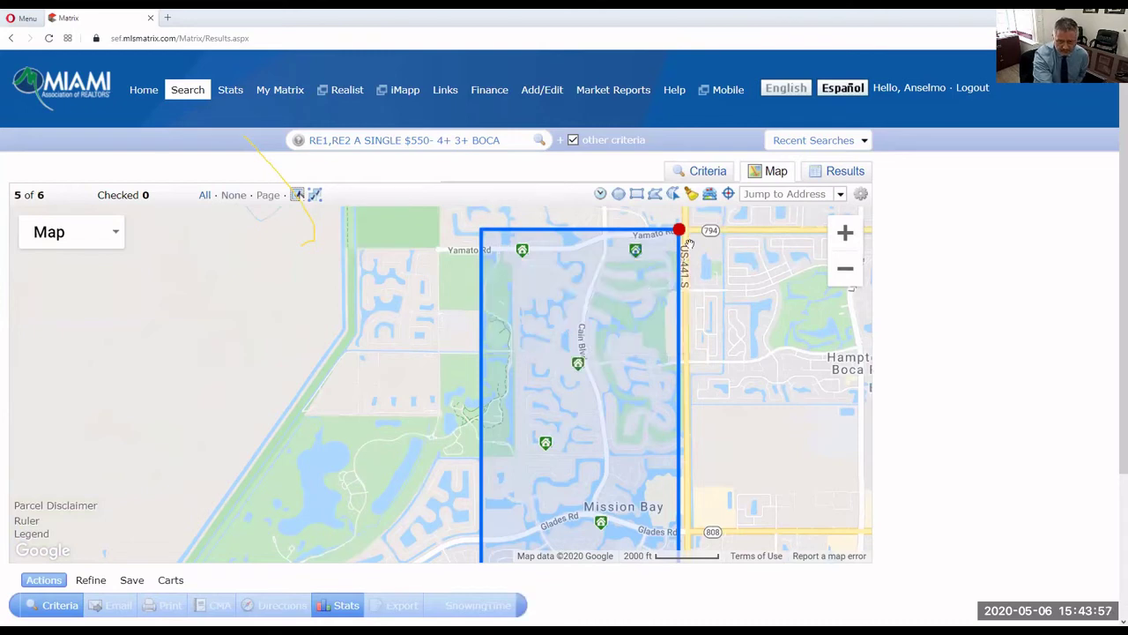
click(678, 231)
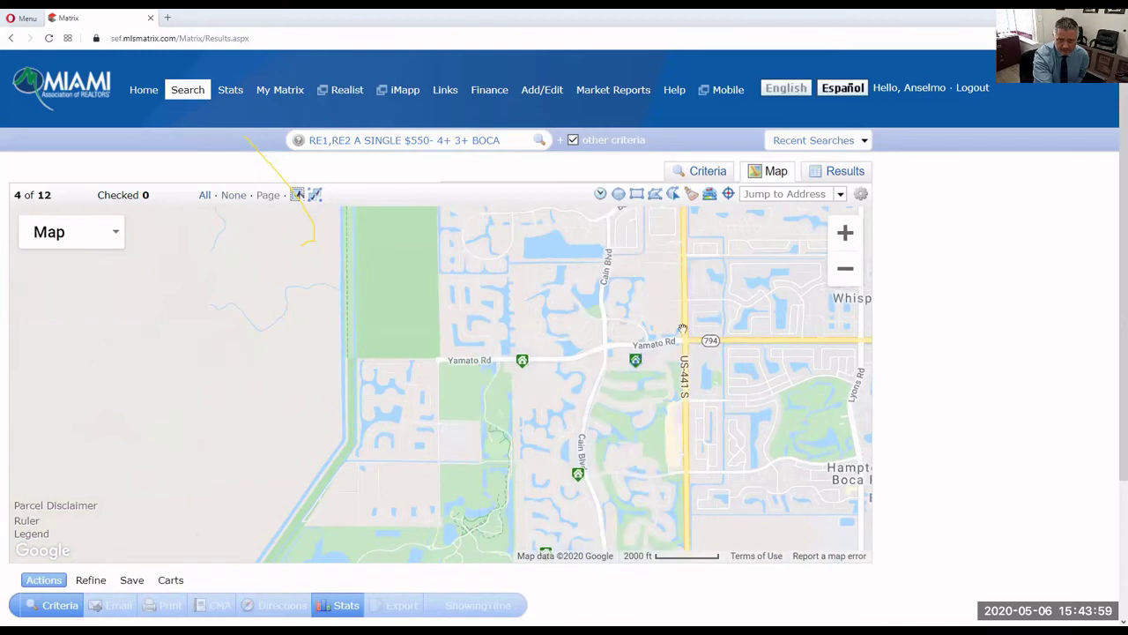
scroll(684, 344, down, 1)
drag(559, 338, 406, 290)
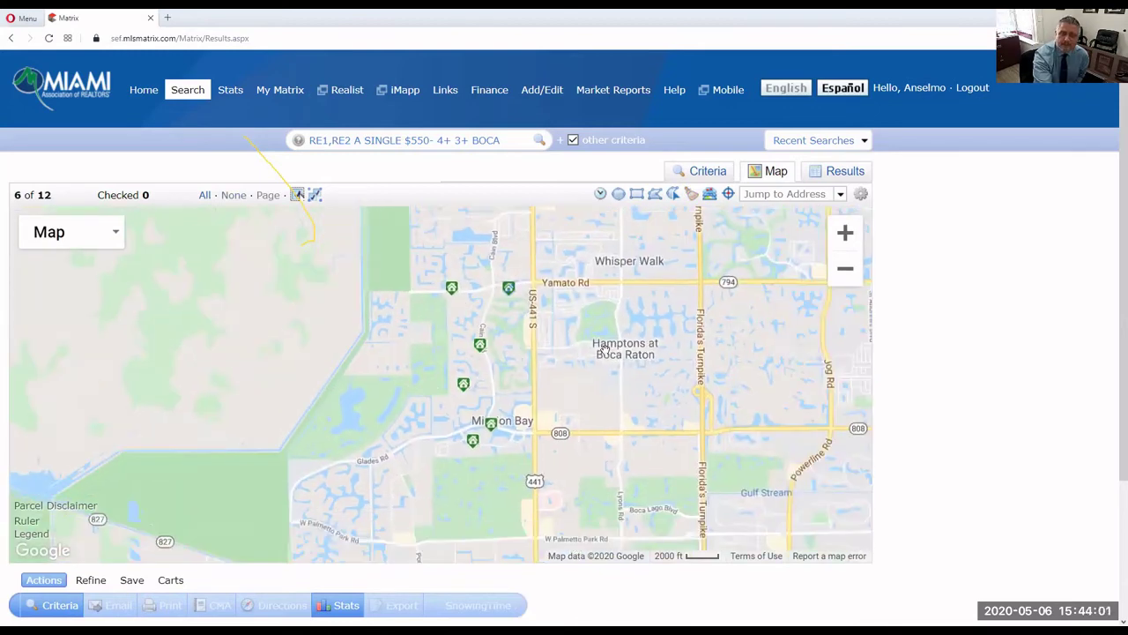
drag(635, 378, 540, 375)
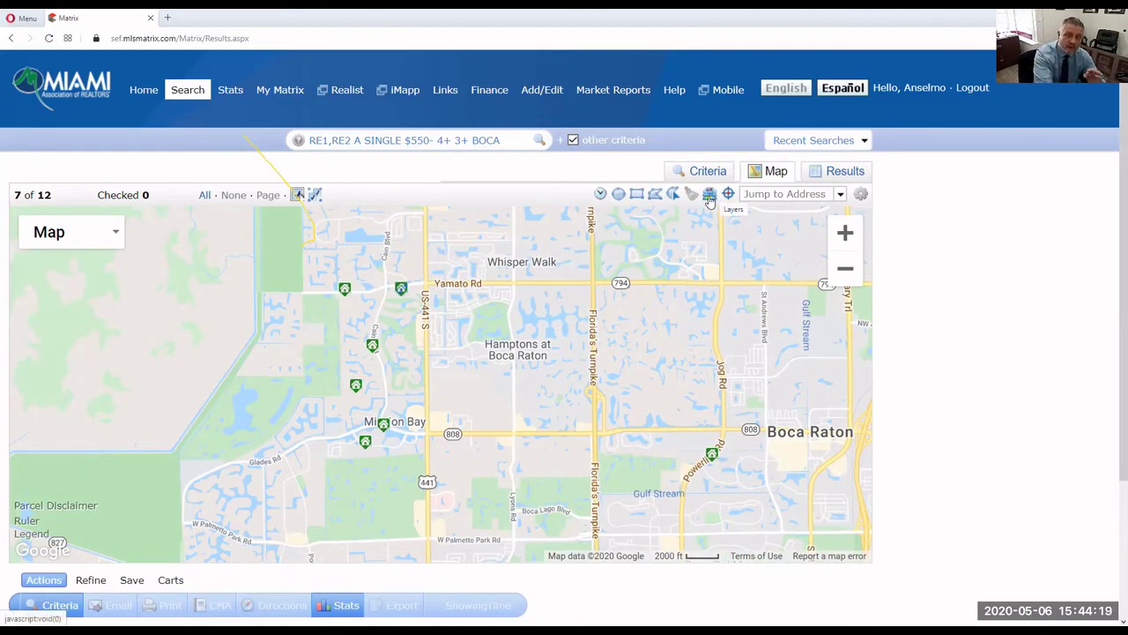
- Toggle Zip and City boundary layers off and leave Neighborhood boundaries shown on the map
click(710, 199)
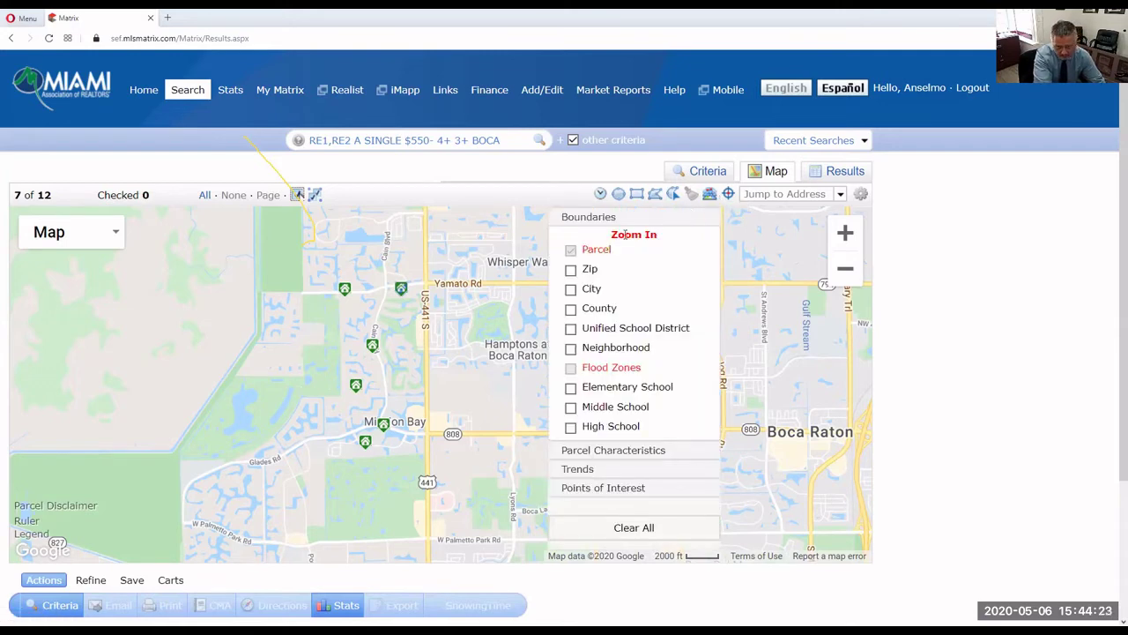
click(571, 271)
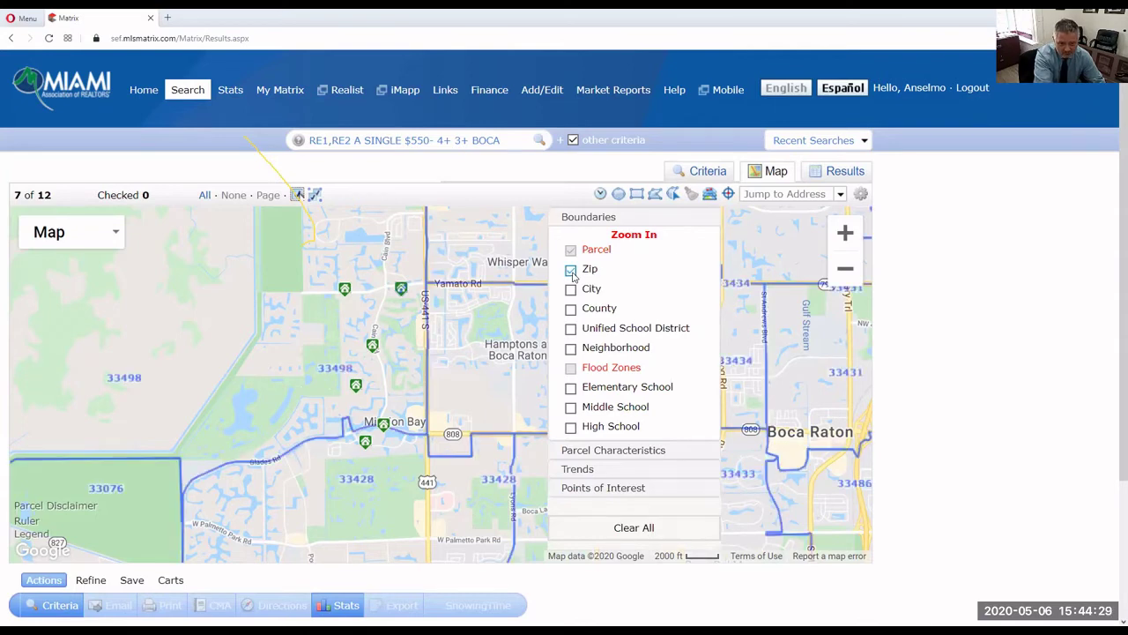
click(571, 272)
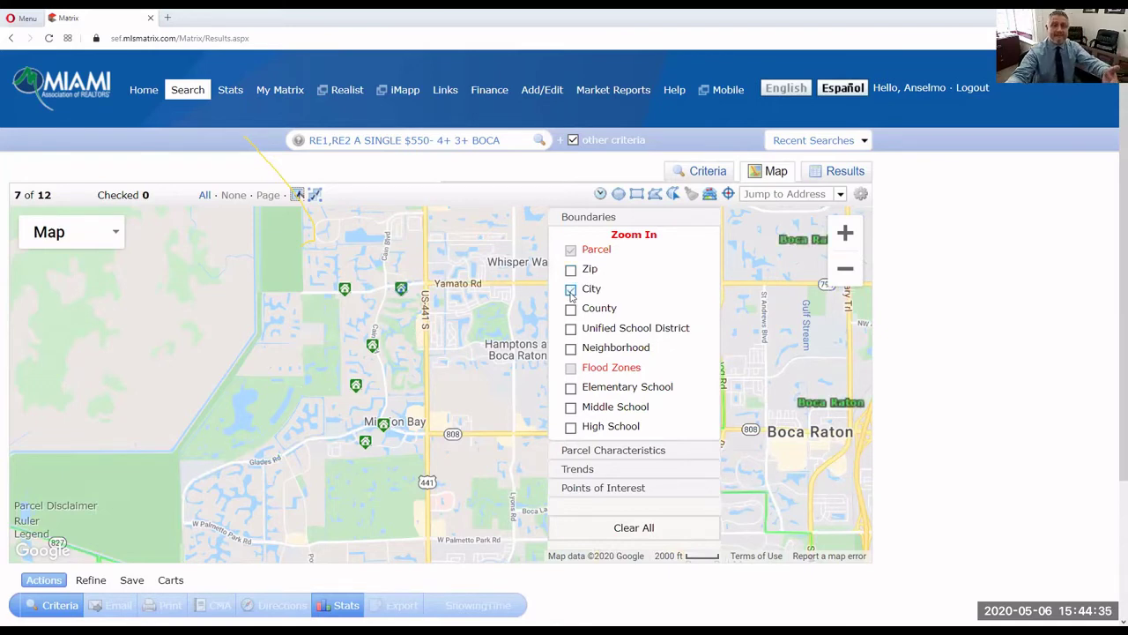
click(571, 292)
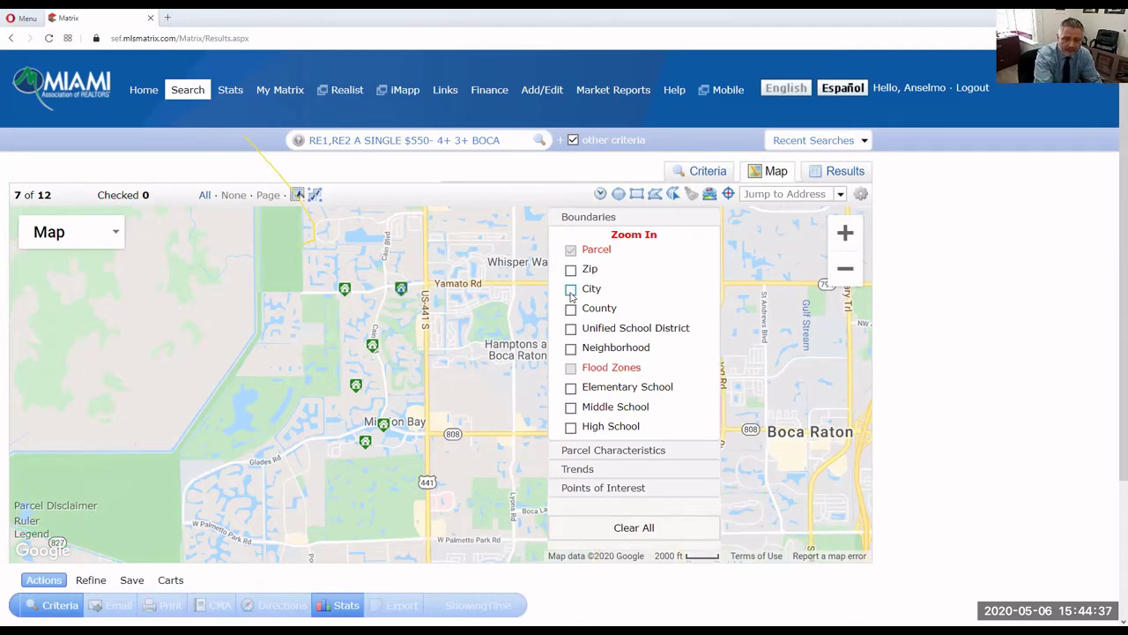
click(571, 350)
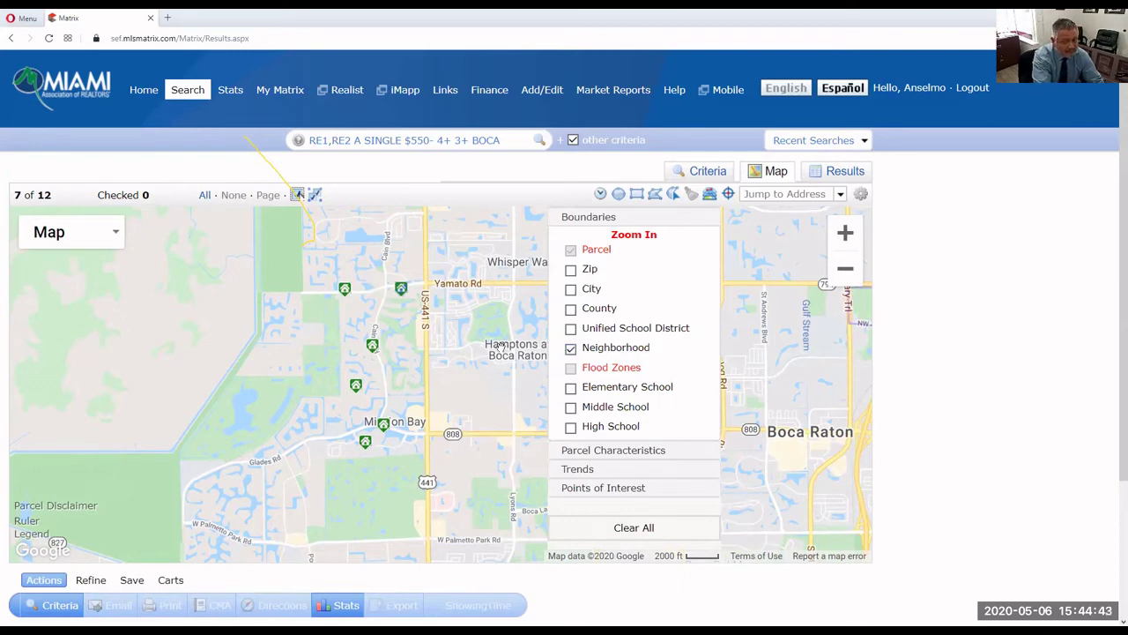
click(495, 373)
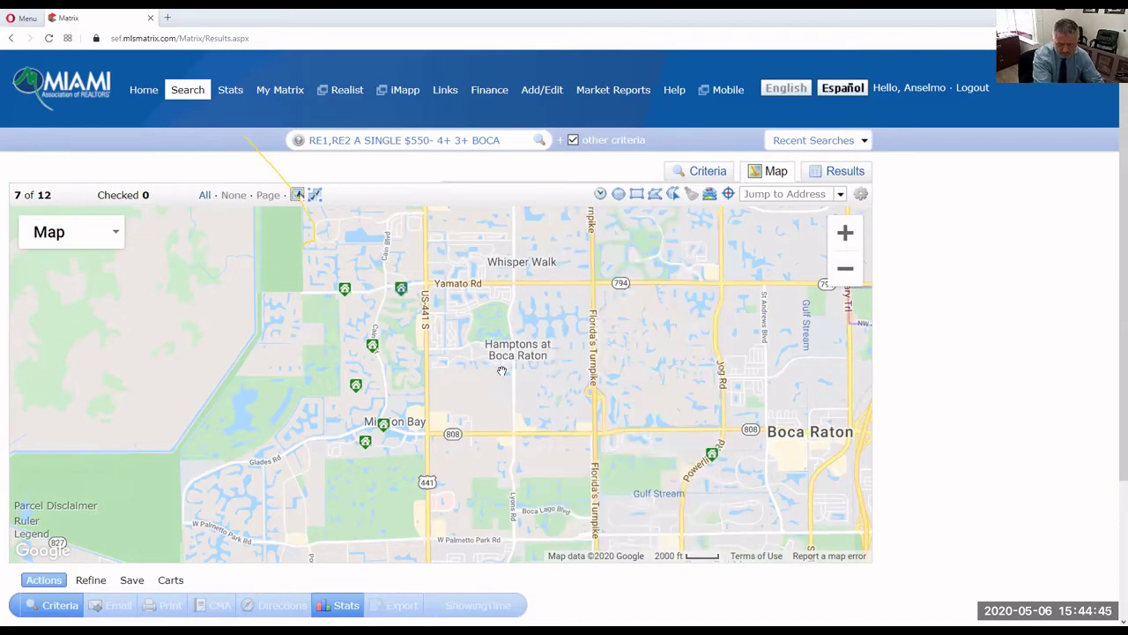
- Zoom the map in and out over the neighborhood-outlined Boca listings
scroll(513, 375, up, 1)
scroll(513, 375, up, 1)
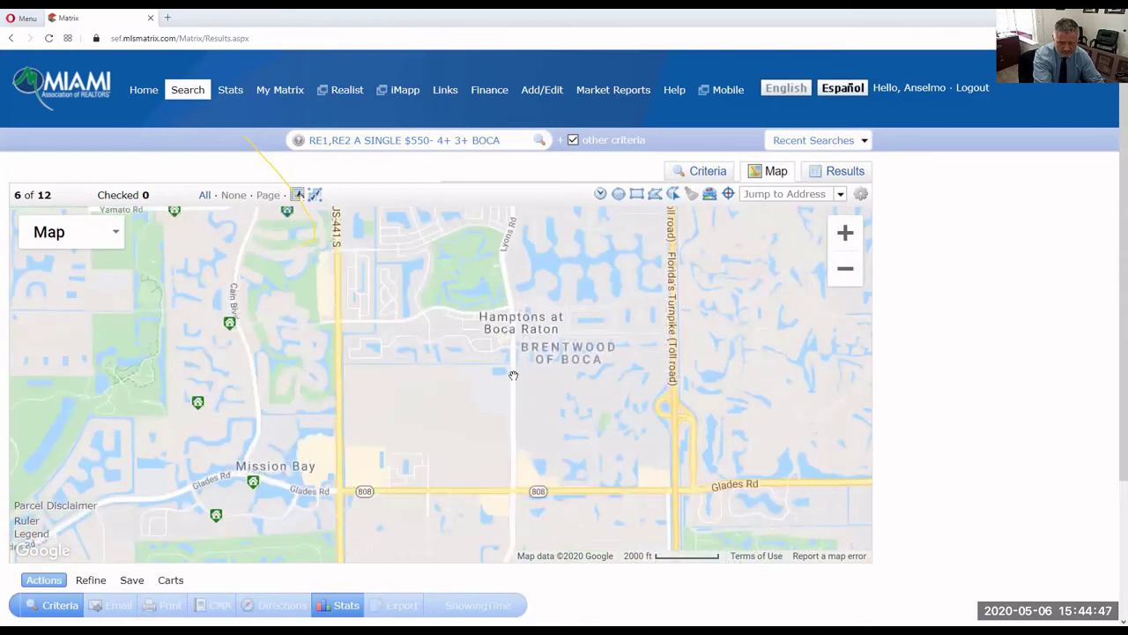
scroll(513, 375, down, 3)
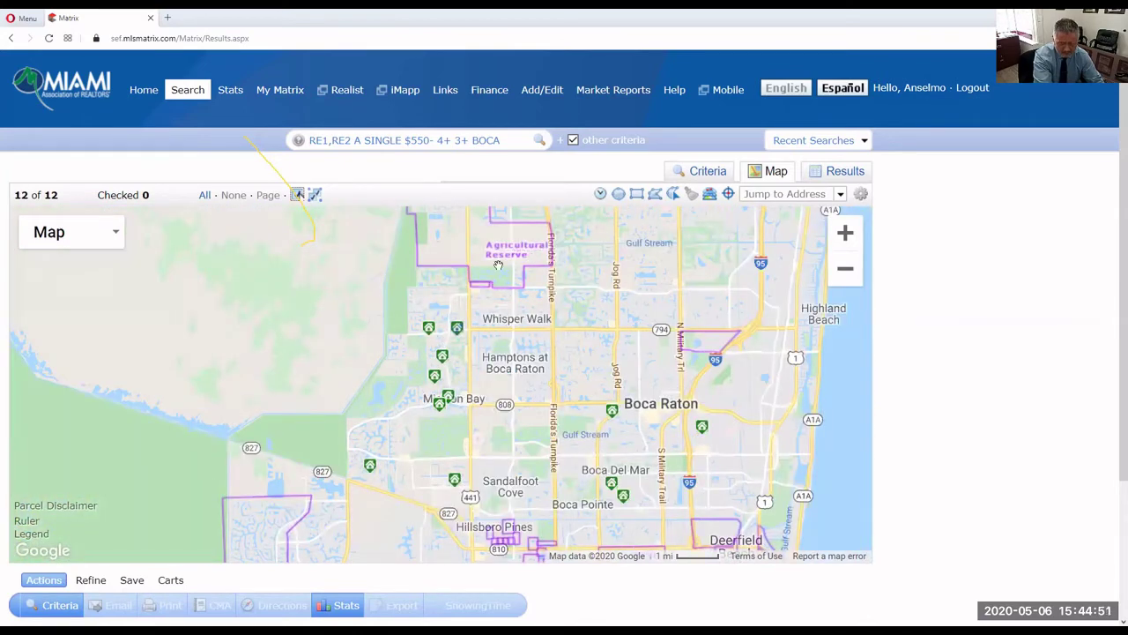
scroll(508, 389, up, 1)
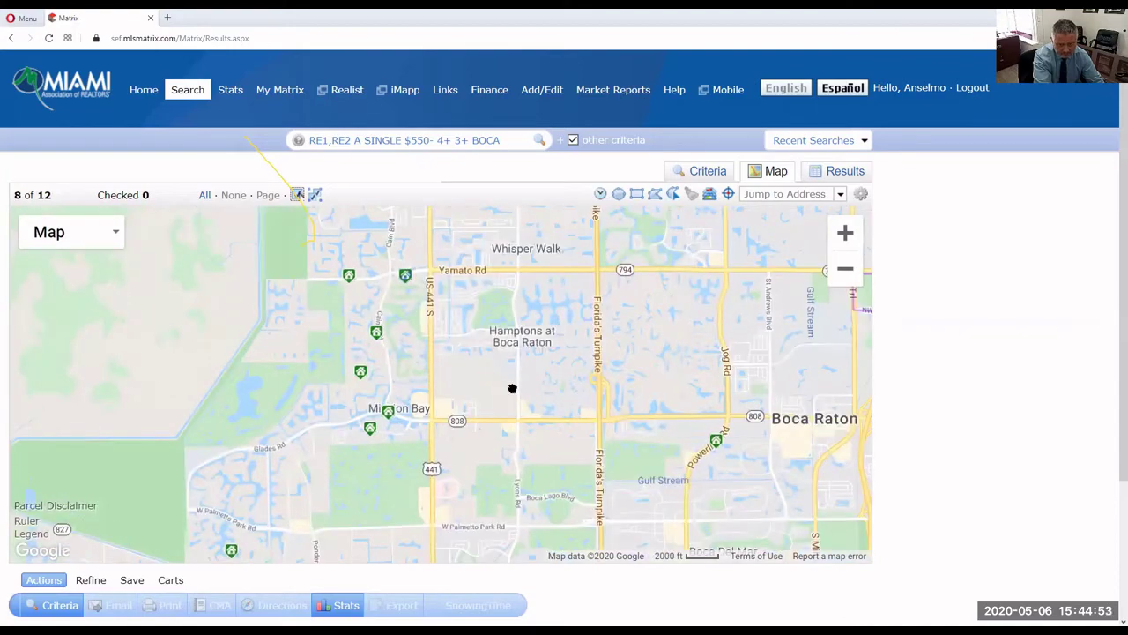
scroll(512, 388, down, 1)
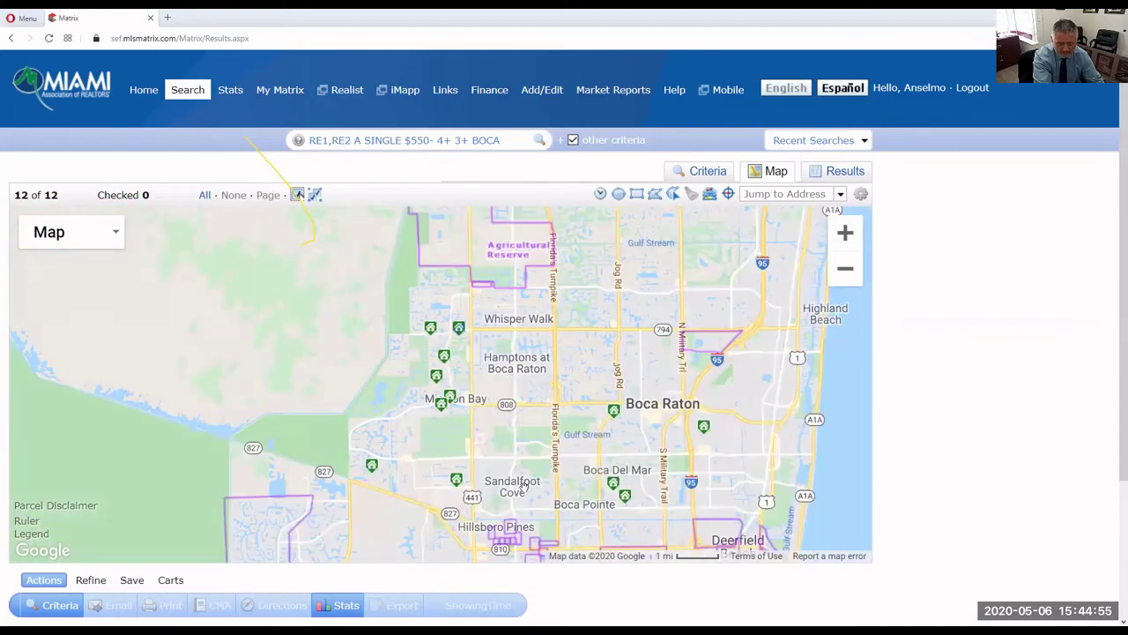
scroll(546, 424, up, 1)
- Replace the Neighborhood boundary layer with Elementary School boundaries on the map
click(709, 193)
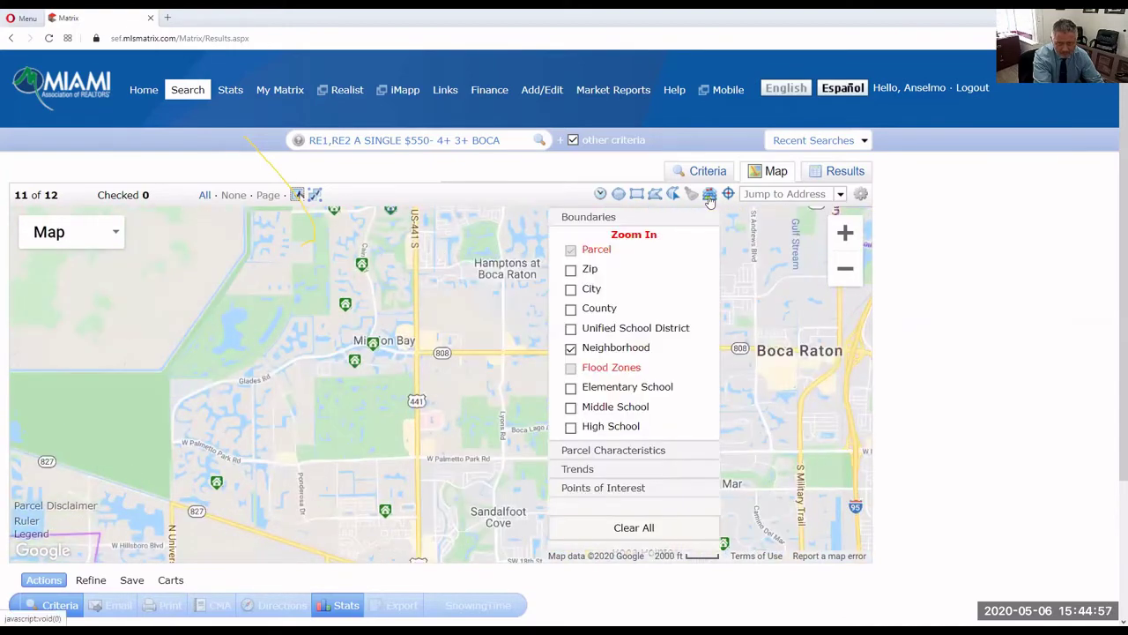
click(571, 348)
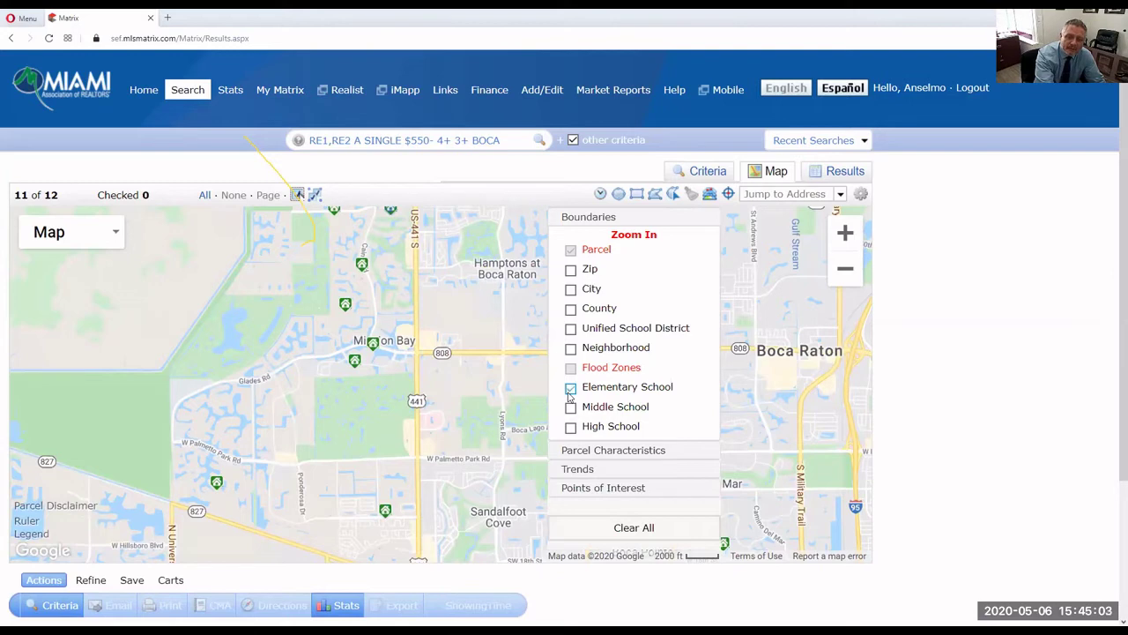
click(382, 356)
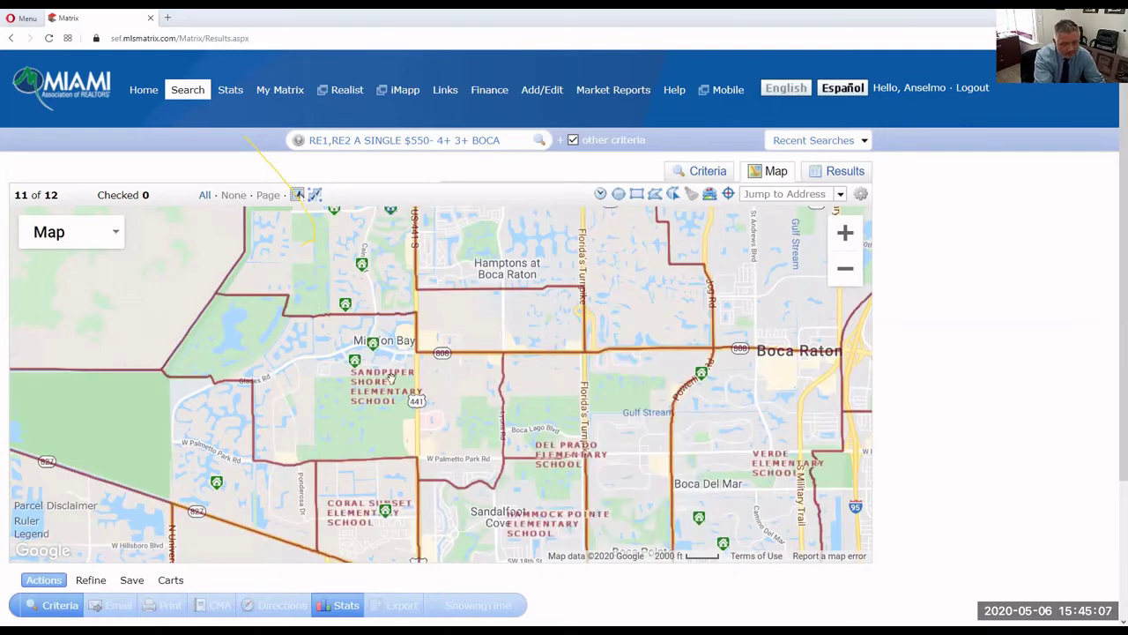
- Pan around the Boca Raton school zones near Yamato Rd and Sunrise Park Elementary
drag(423, 332, 430, 449)
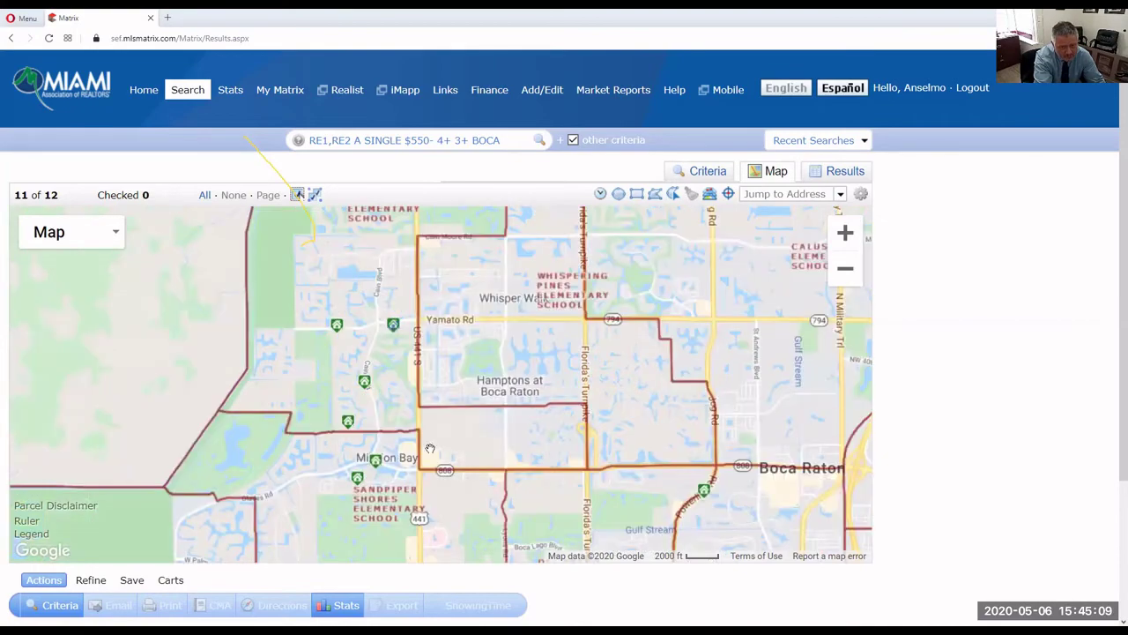
drag(381, 226, 385, 310)
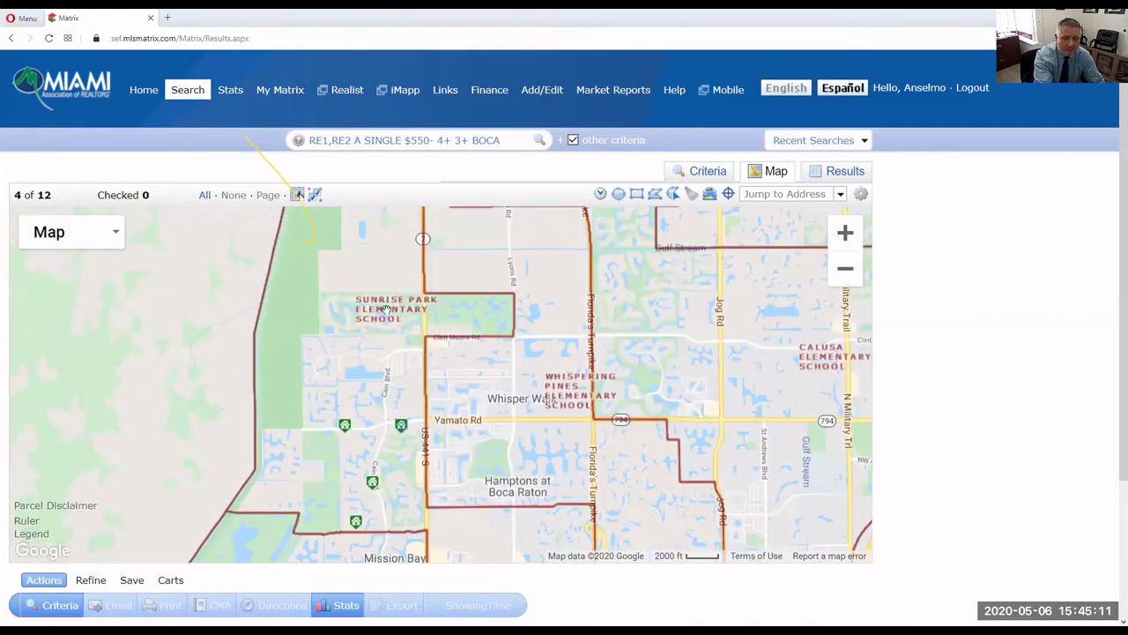
drag(589, 501, 571, 389)
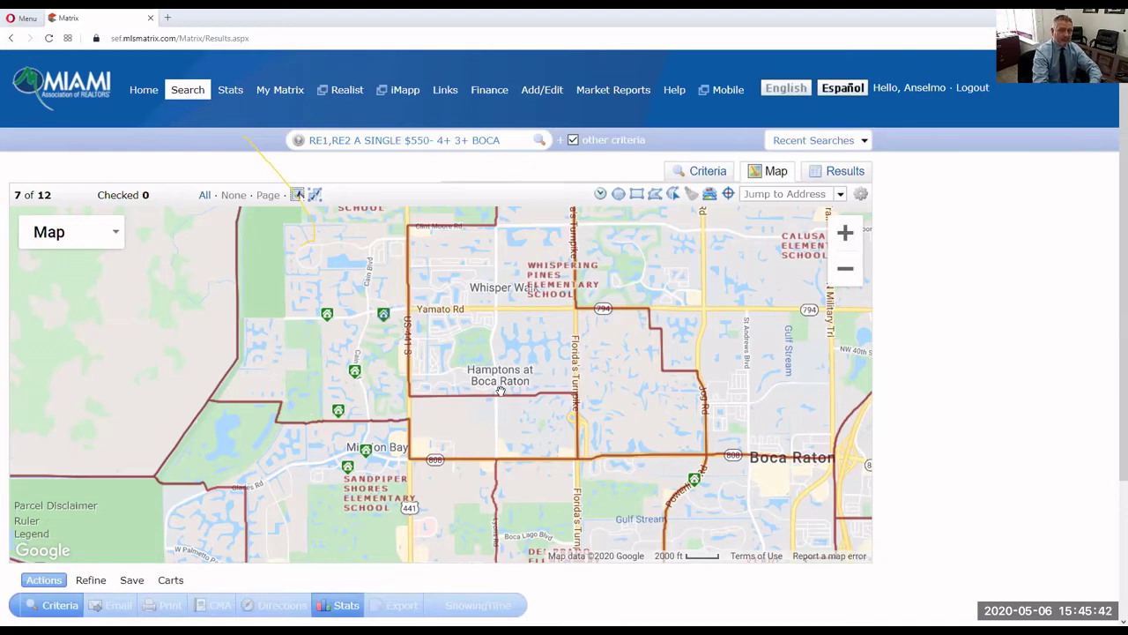
- Go back to the Criteria tab and open Add/Remove for Additional Fields
click(702, 173)
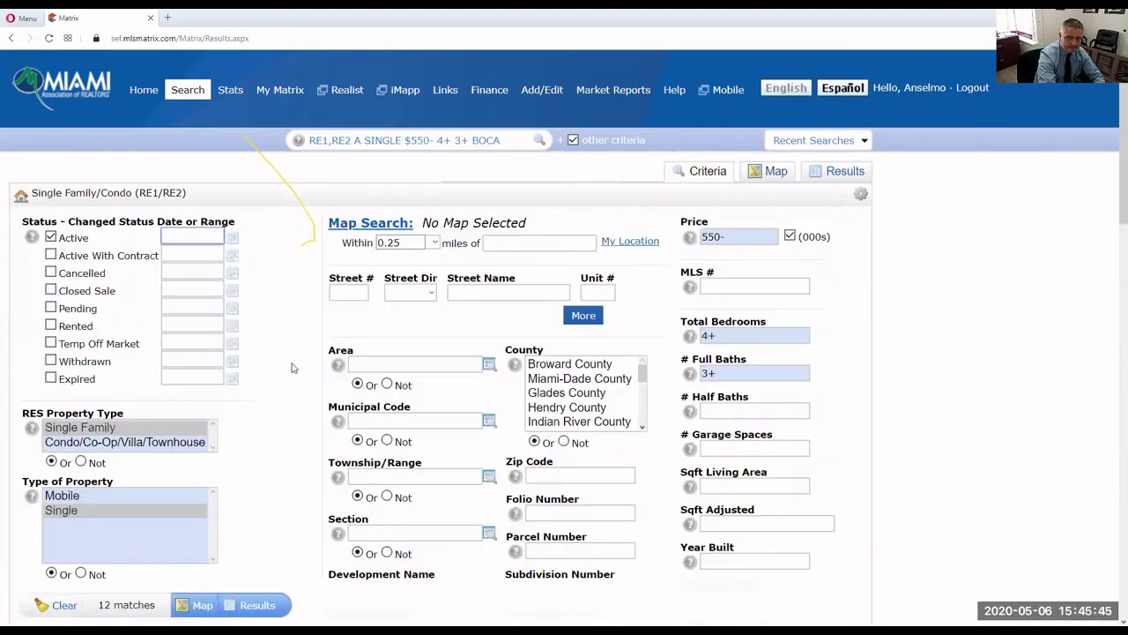
scroll(296, 333, down, 10)
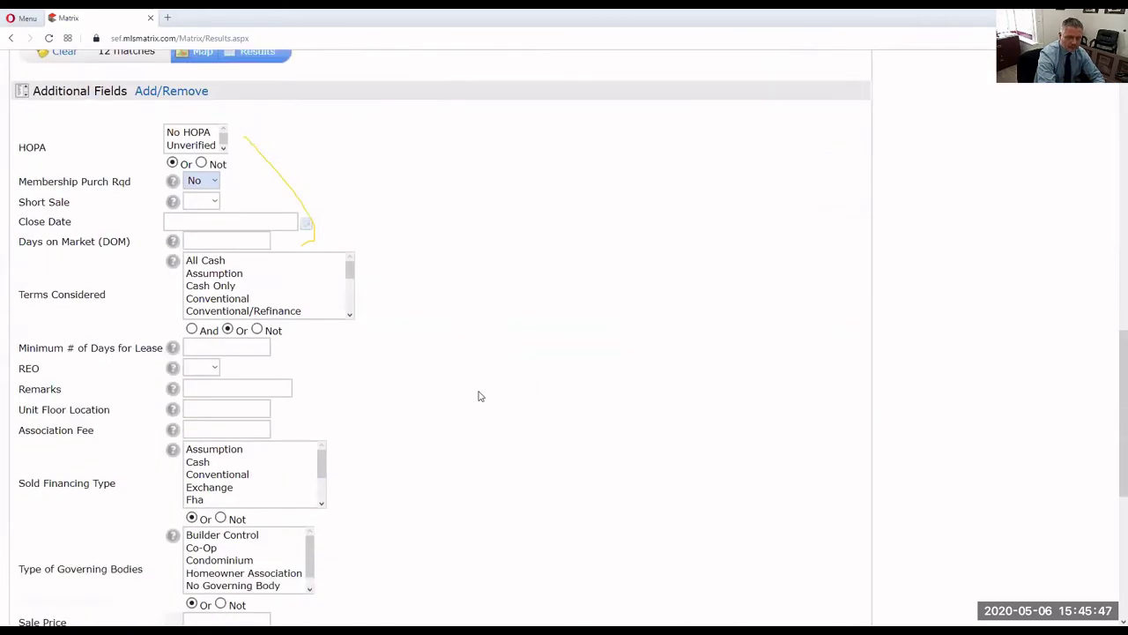
scroll(352, 282, up, 1)
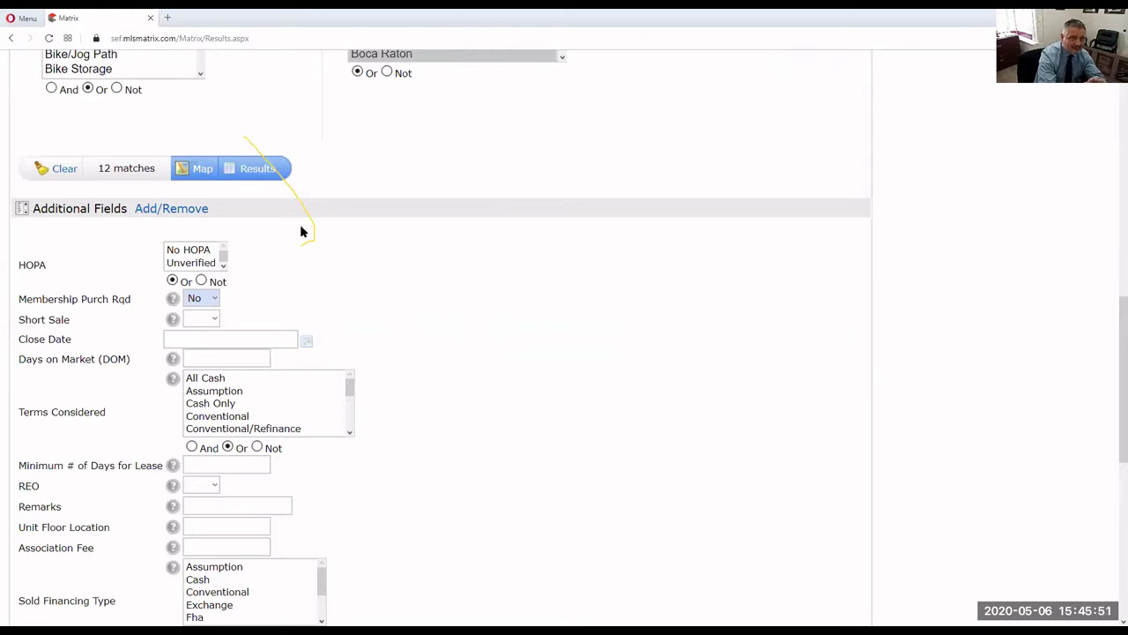
click(159, 210)
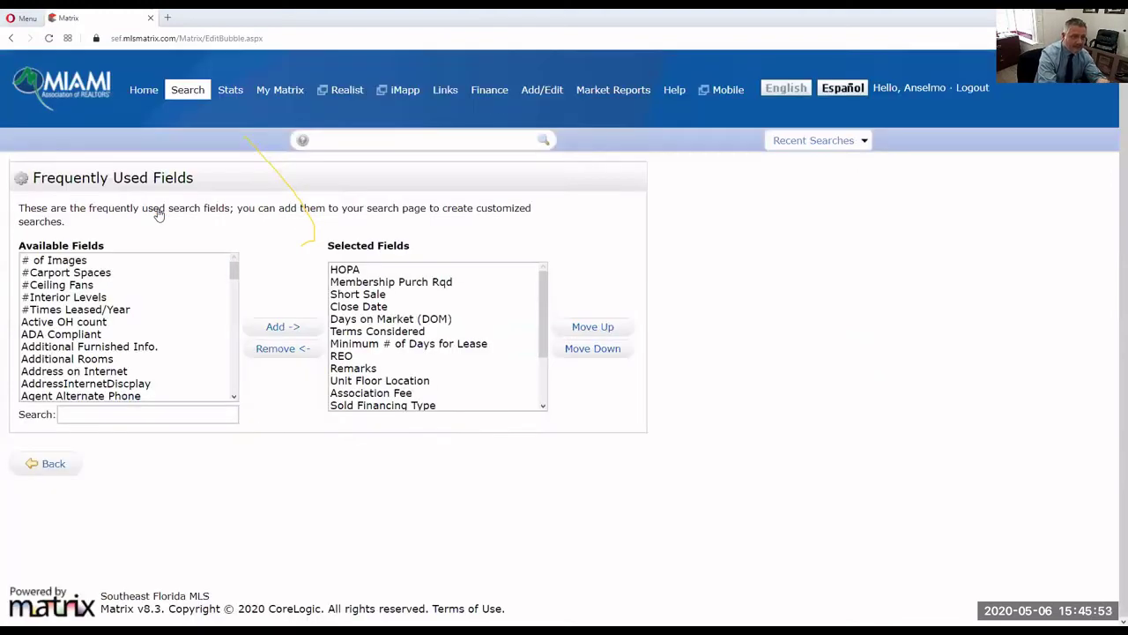
- Search fields for 'schoo', add the three School fields, then go Back to criteria
click(84, 417)
text(school)
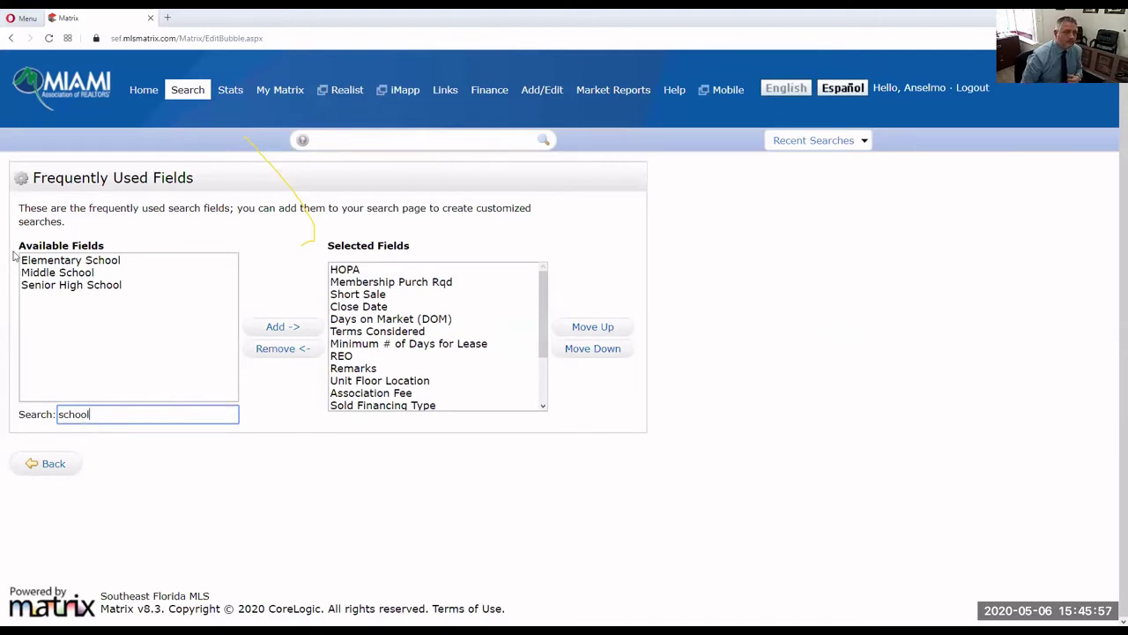
click(72, 266)
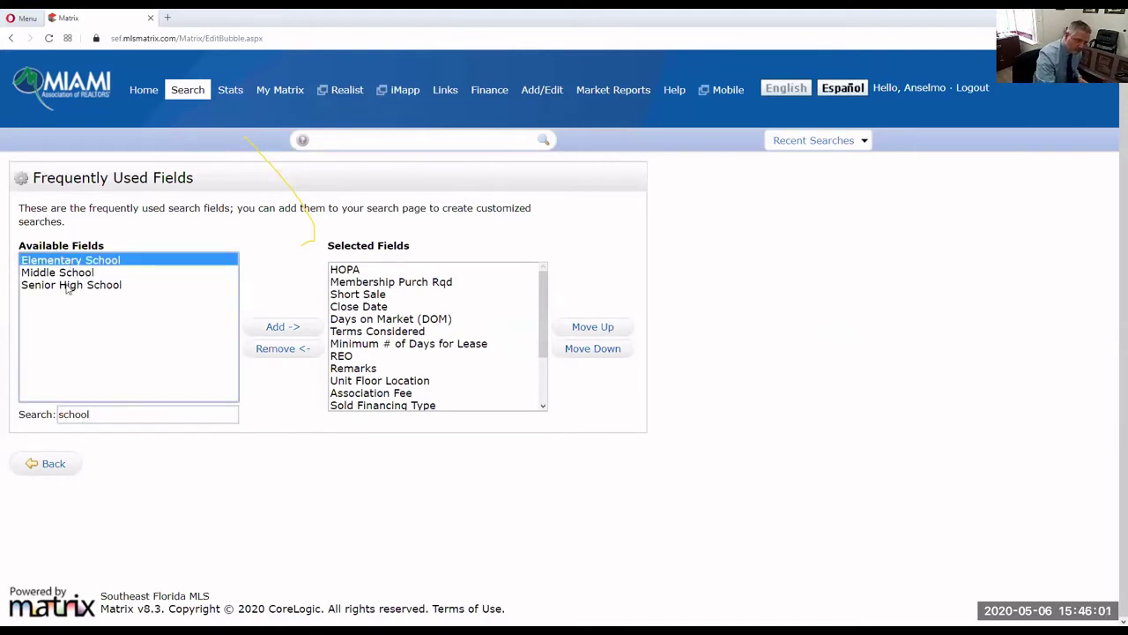
shift+click(67, 286)
click(281, 327)
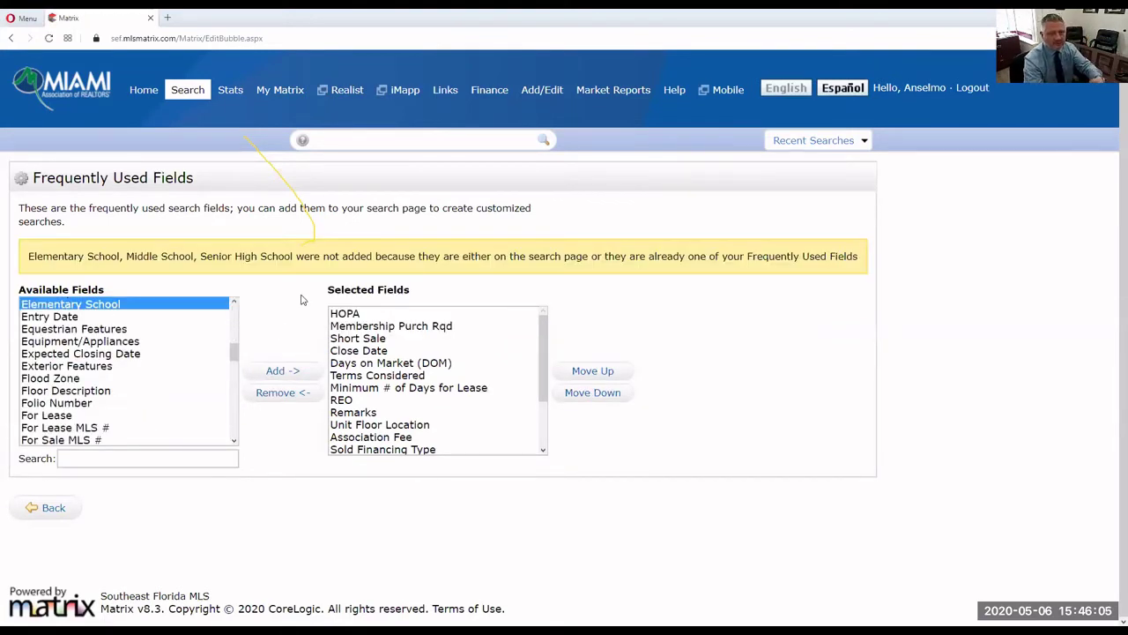
click(48, 508)
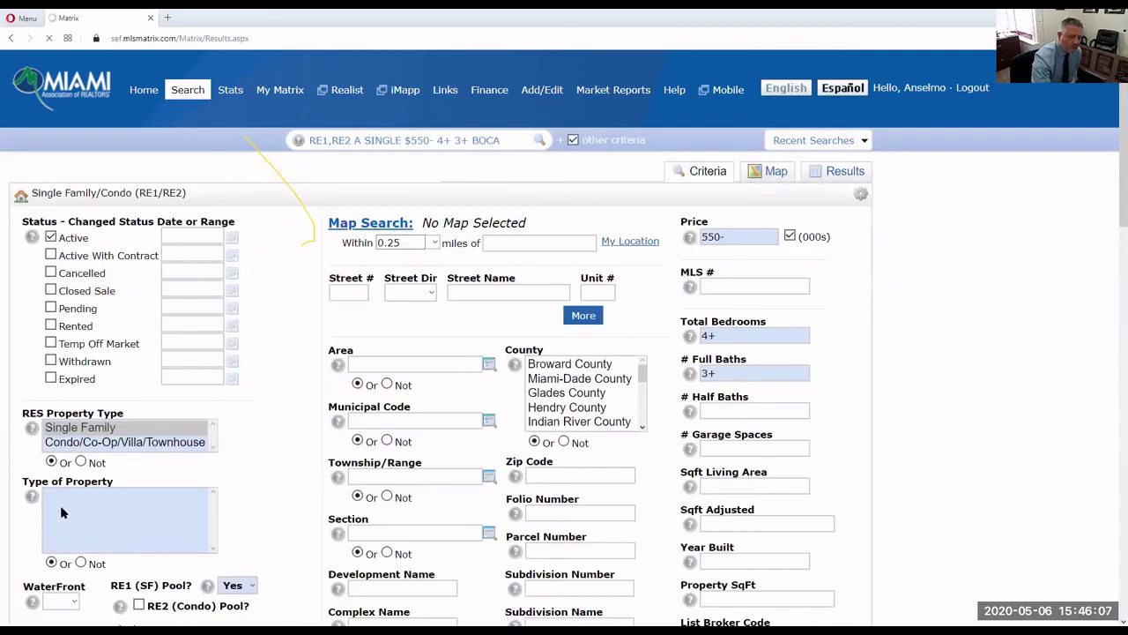
- Scroll the criteria form back to the top with status, map search and price fields
scroll(290, 391, down, 15)
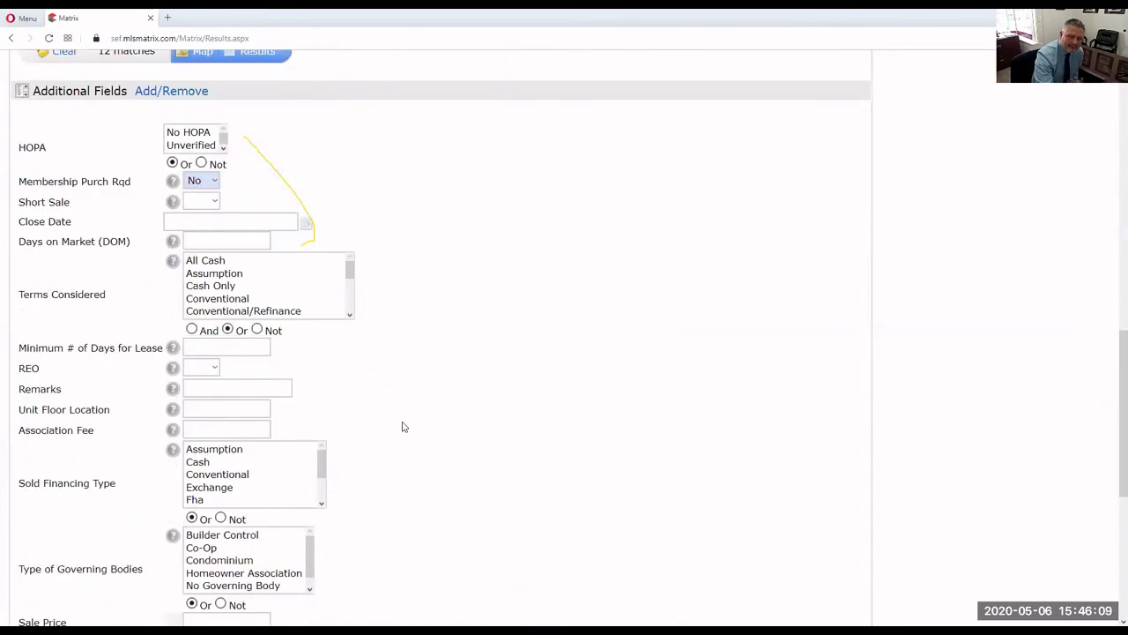
scroll(402, 426, down, 3)
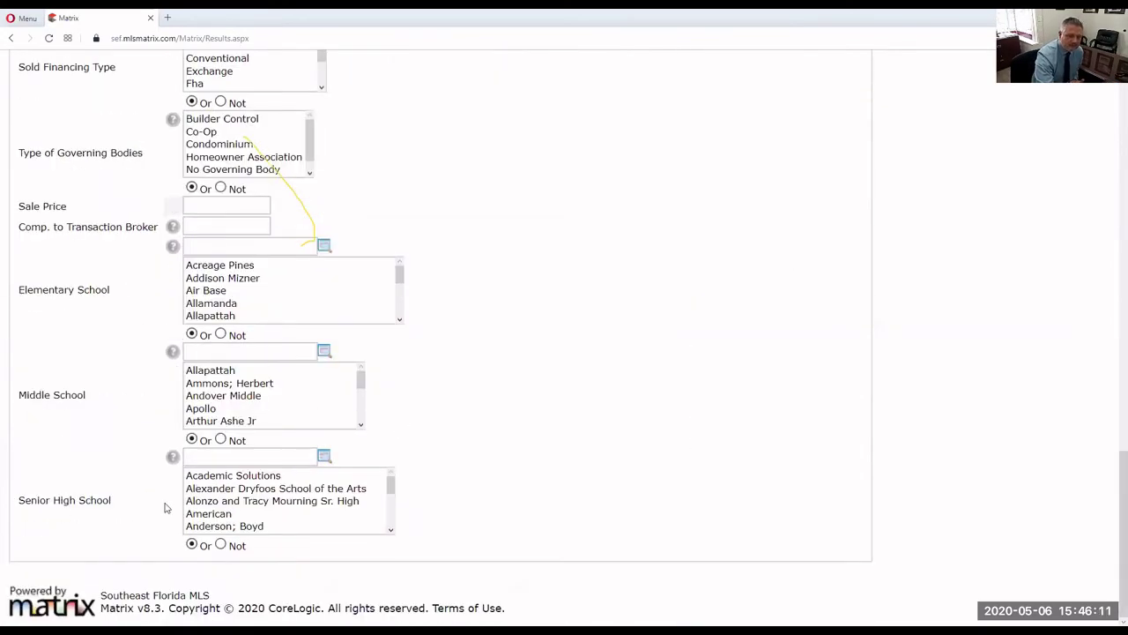
scroll(234, 516, down, 5)
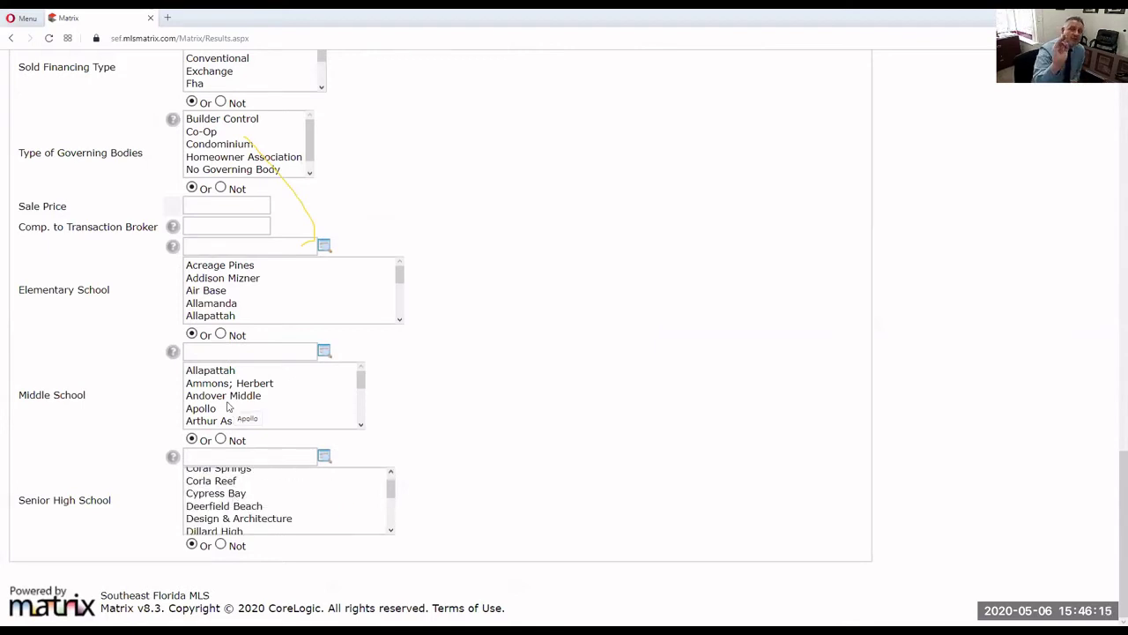
scroll(559, 428, up, 15)
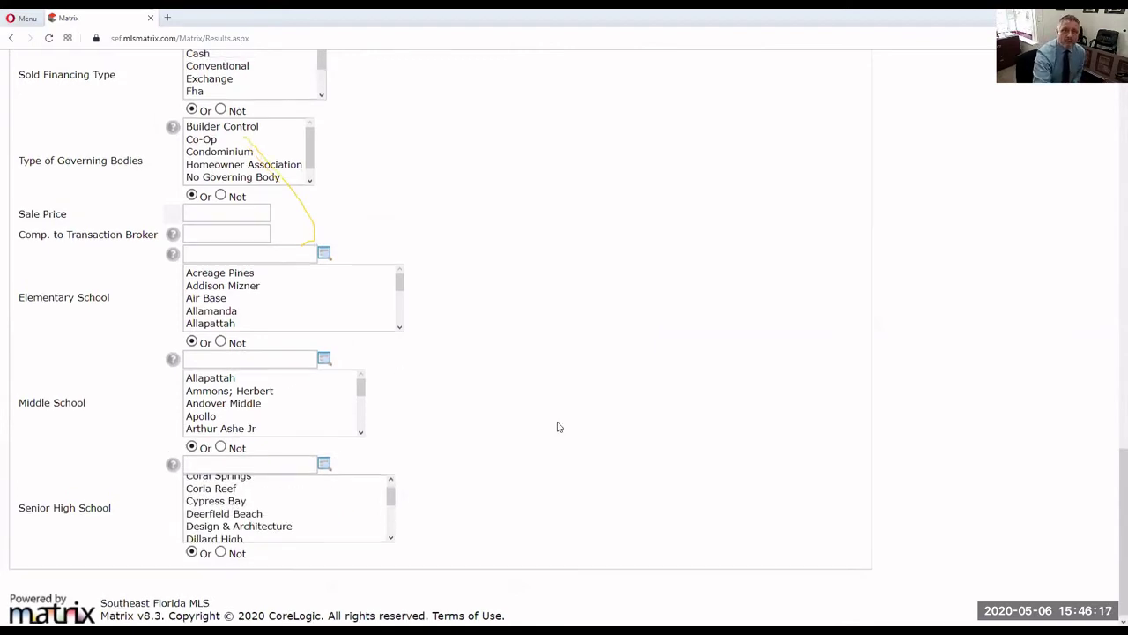
scroll(642, 534, up, 3)
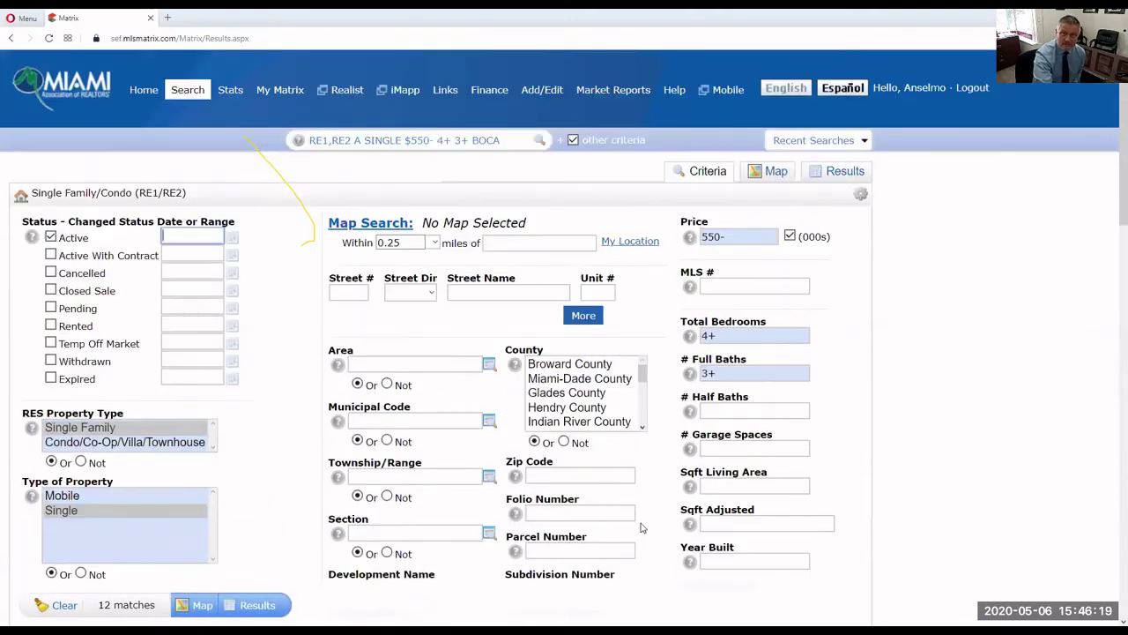
- Map the 12 listings and zoom to 100 ft scale on the lake off Biscayne Bay Dr
click(766, 172)
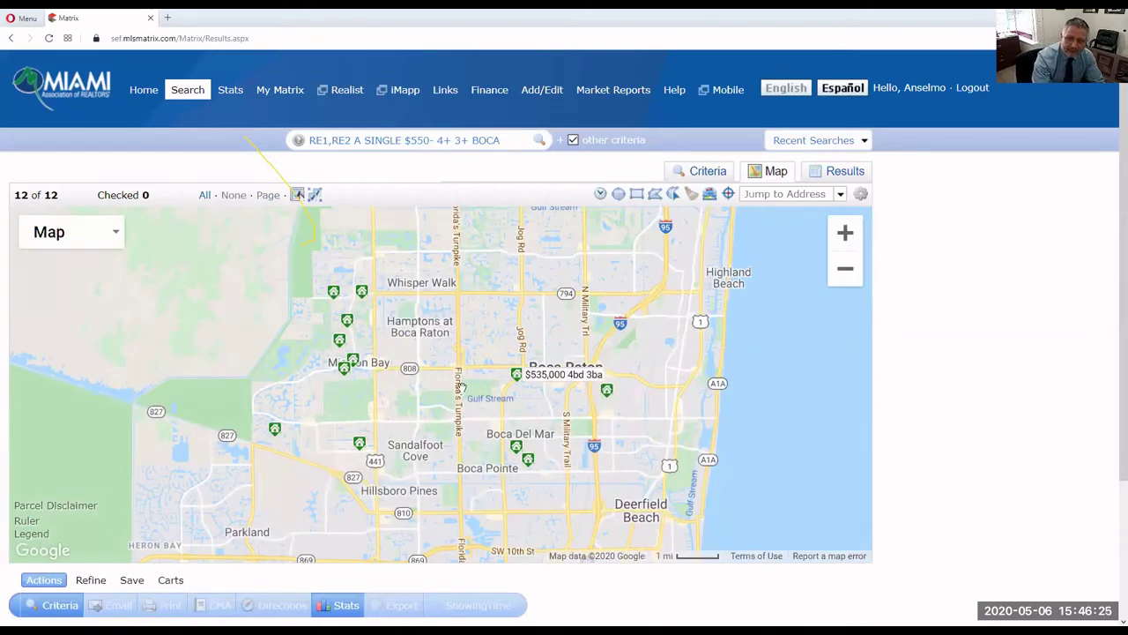
drag(360, 331, 459, 321)
scroll(458, 321, up, 3)
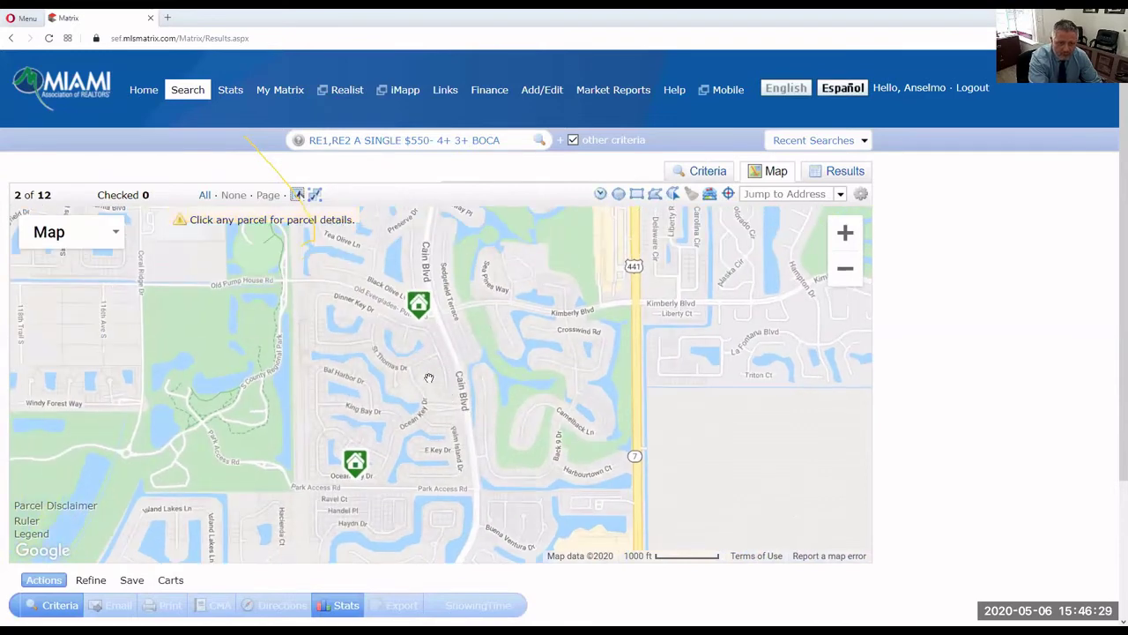
scroll(431, 360, up, 1)
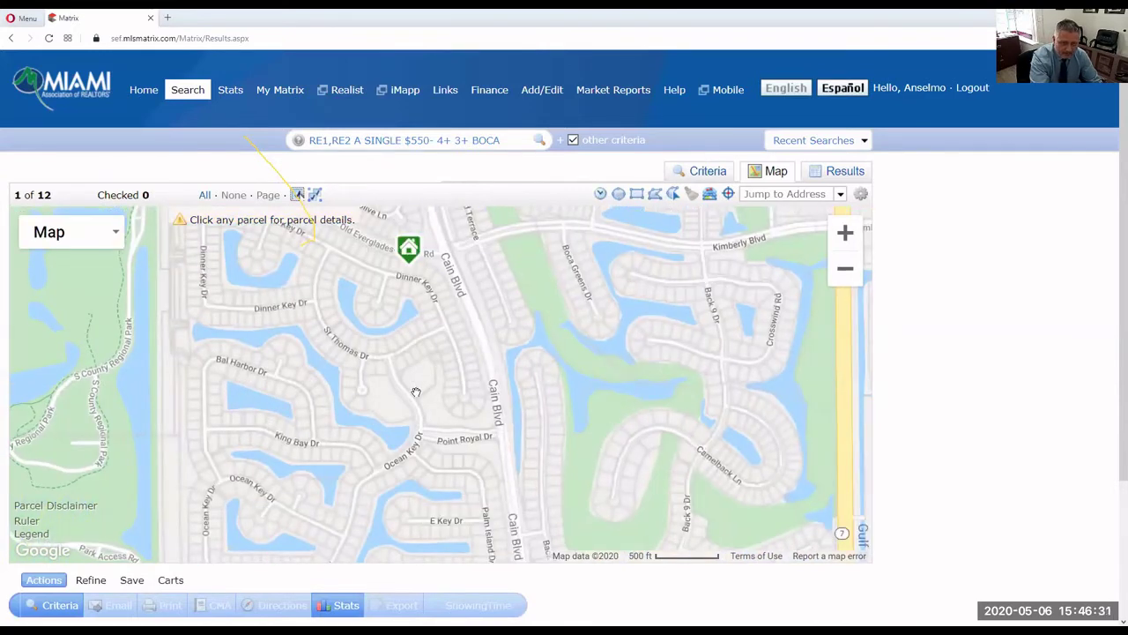
drag(449, 407, 475, 428)
scroll(471, 412, up, 2)
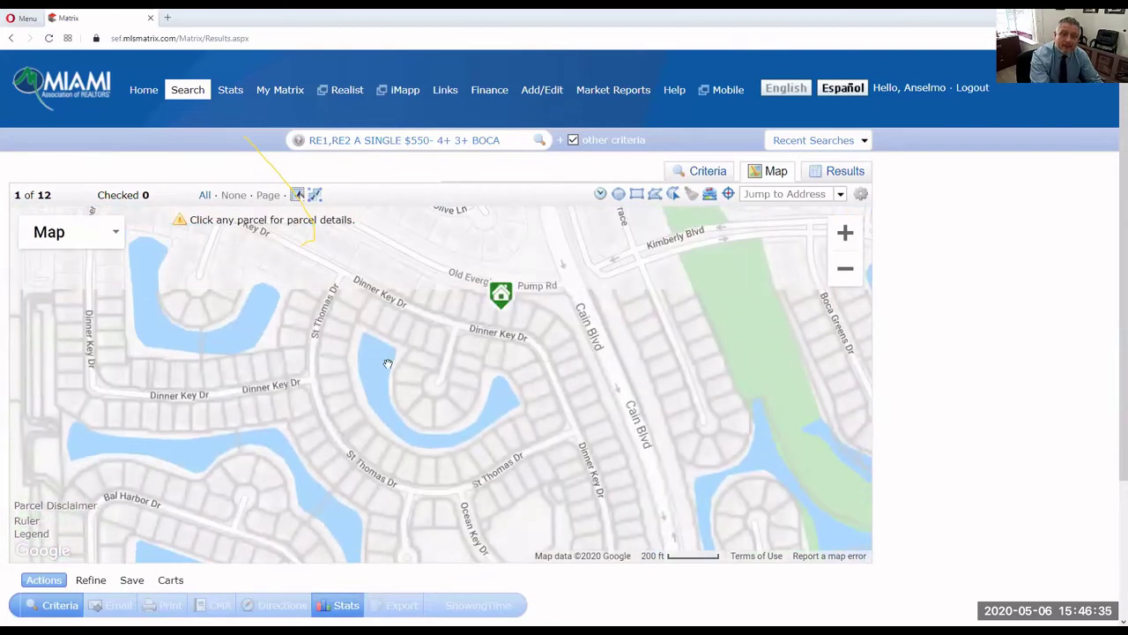
scroll(473, 389, up, 1)
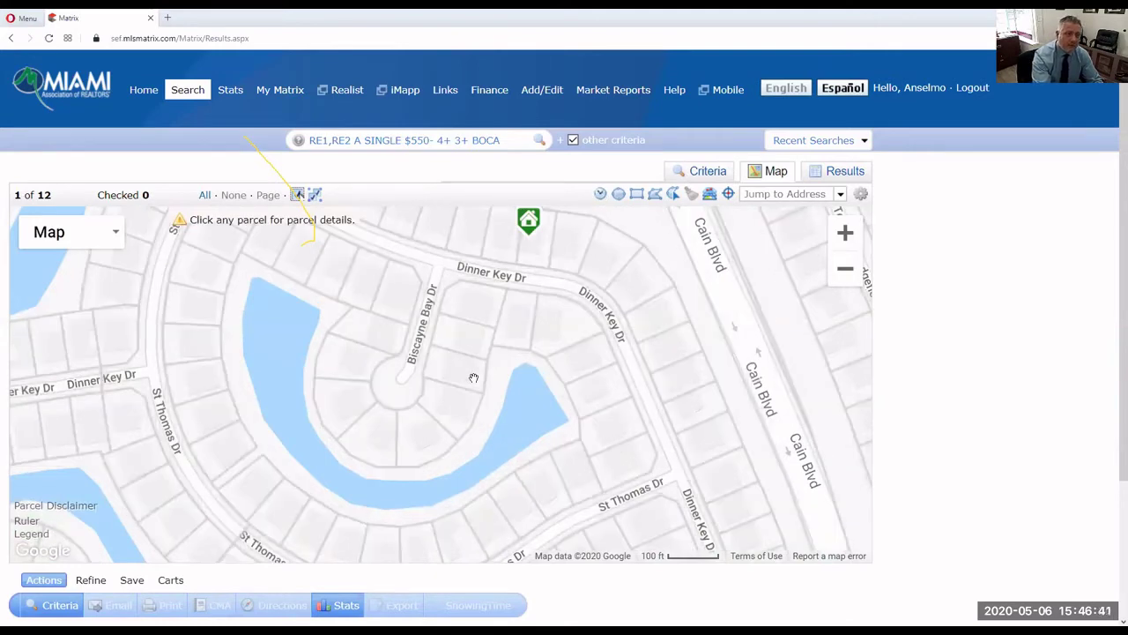
- View the lakefront homes in Satellite imagery, then return the map style to Map
click(109, 239)
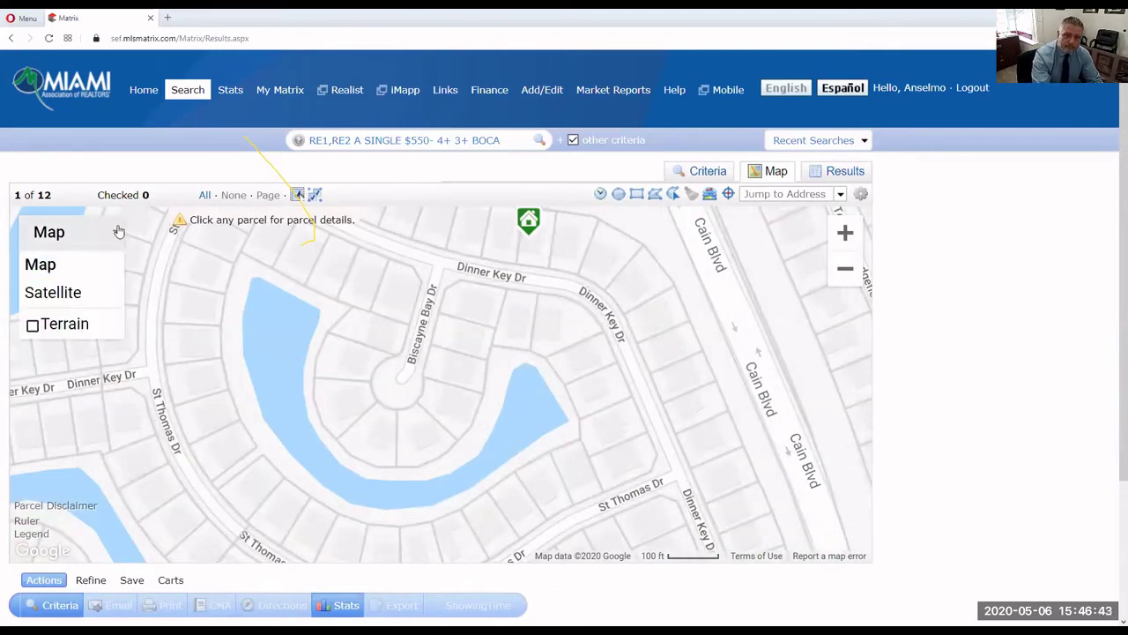
click(86, 294)
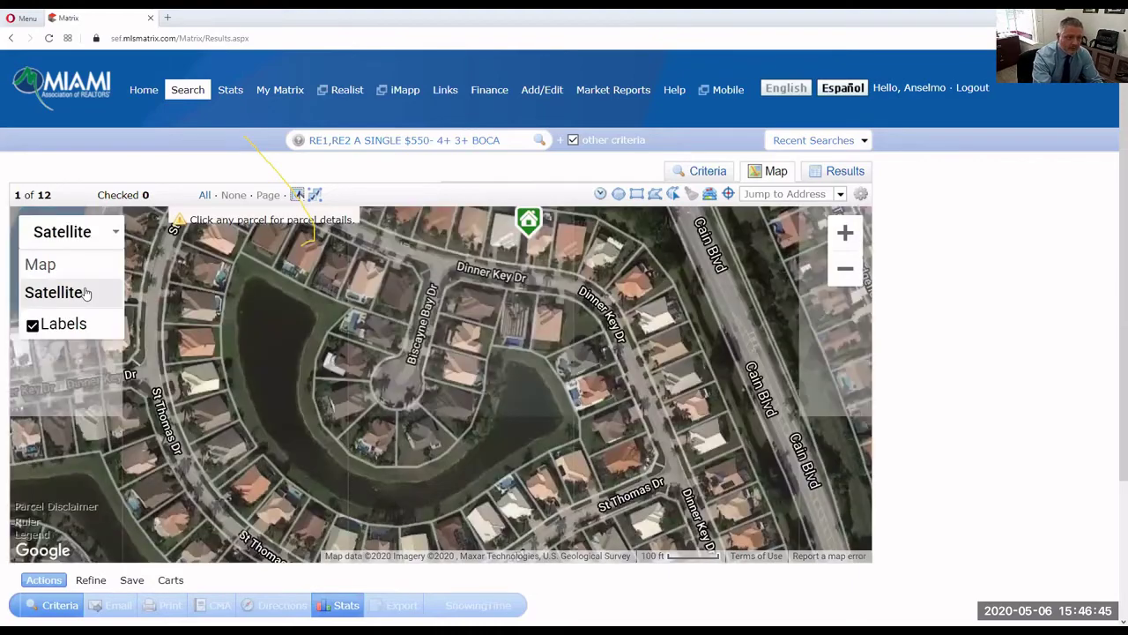
scroll(473, 370, up, 3)
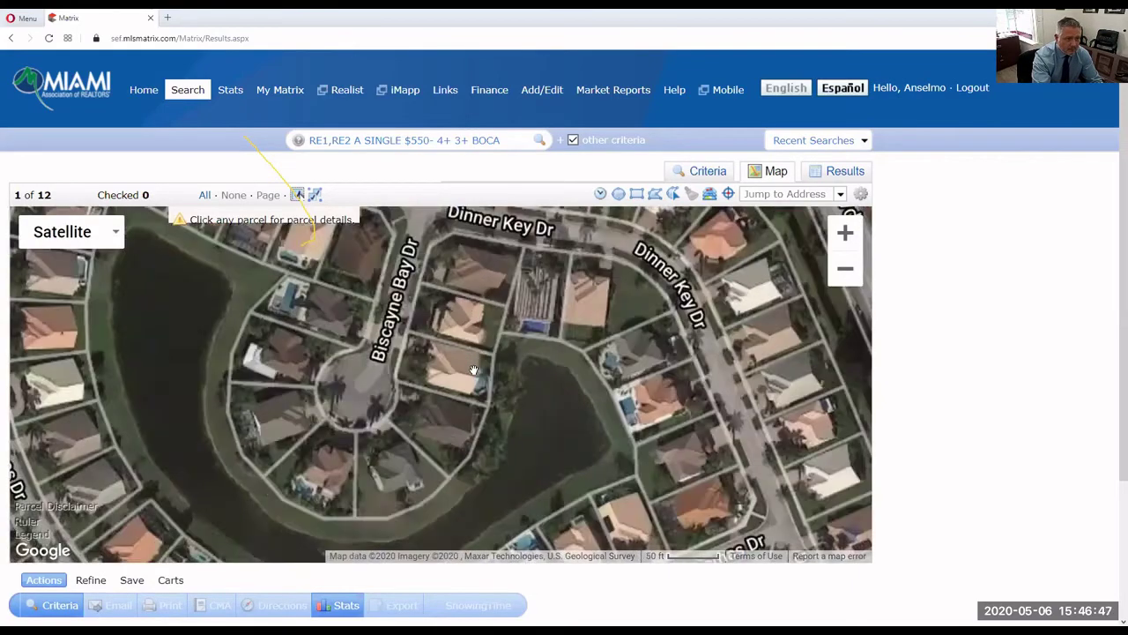
scroll(466, 372, down, 2)
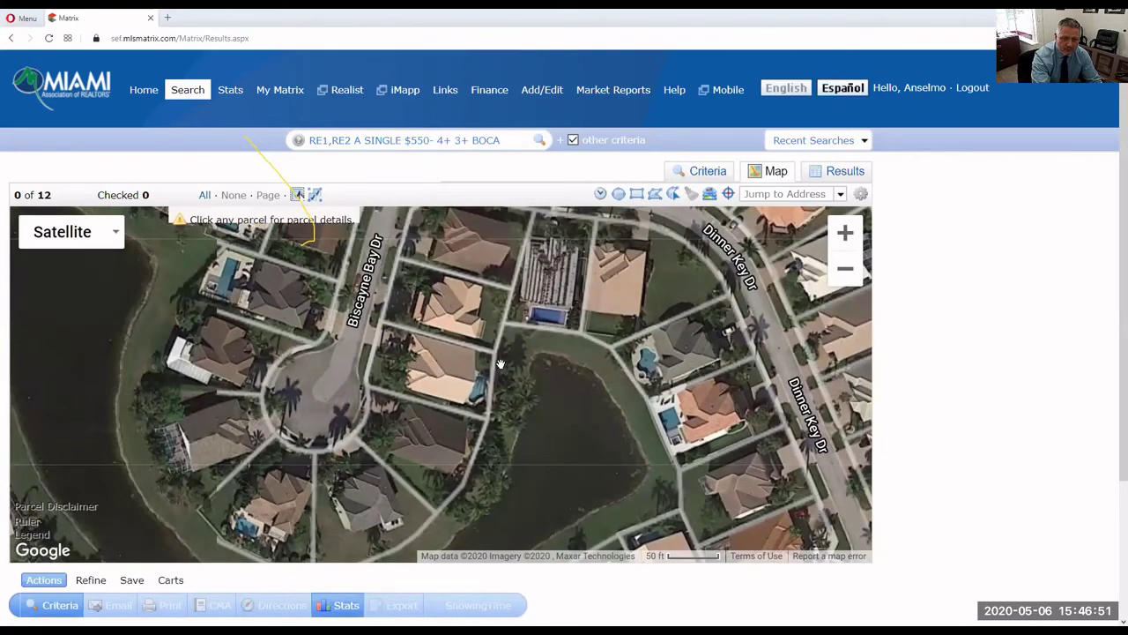
scroll(515, 344, down, 2)
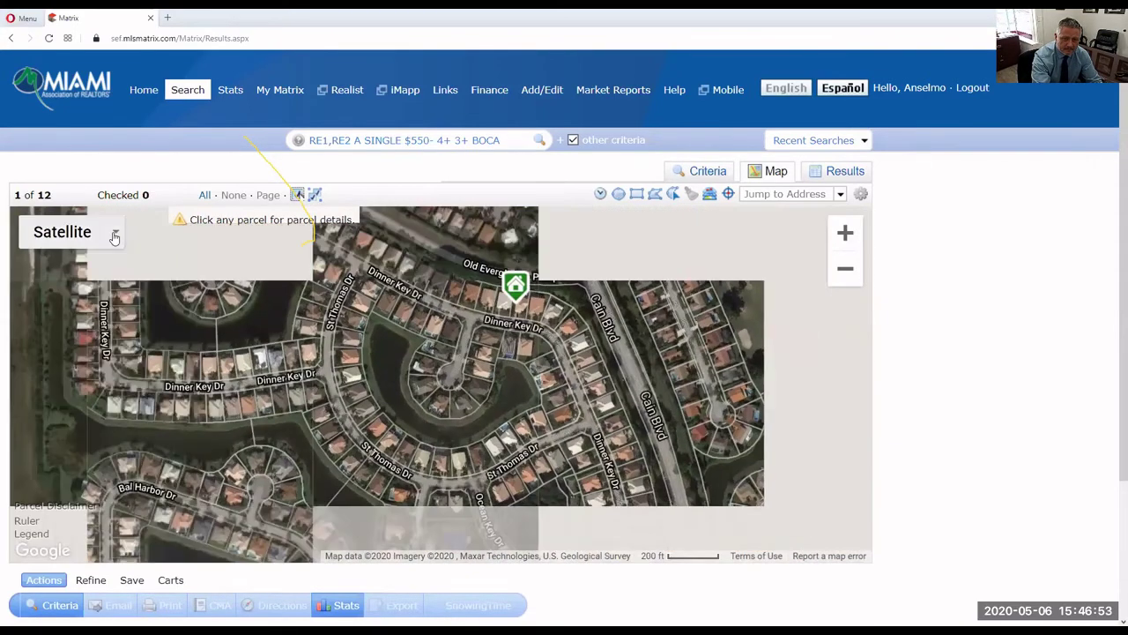
click(114, 234)
click(65, 270)
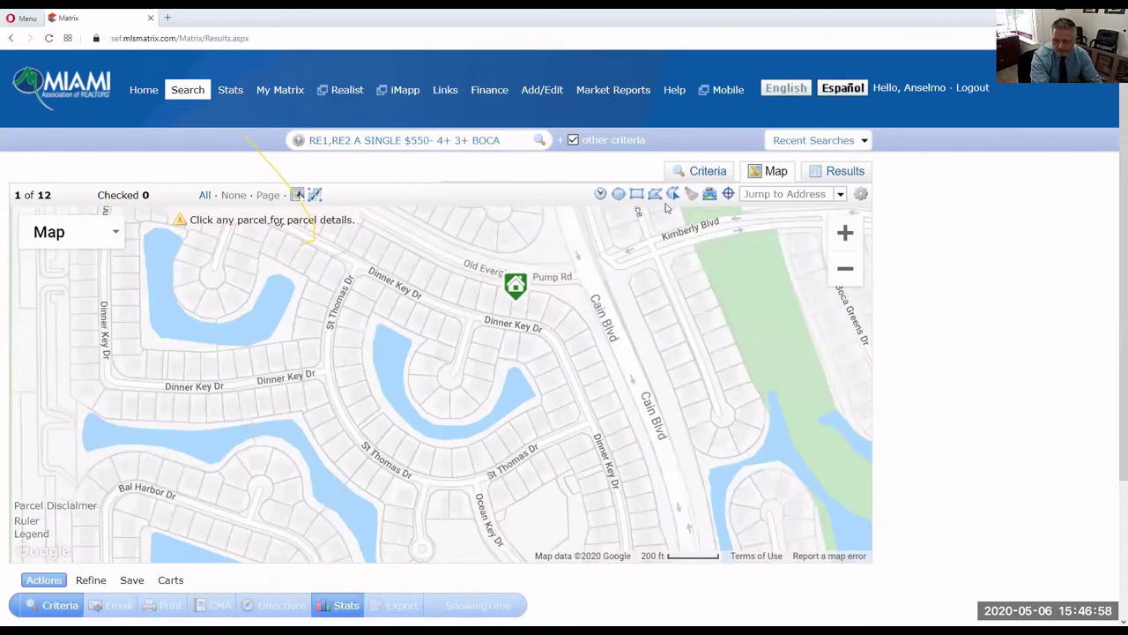
- Expand the Parcel Characteristics choices such as Lot Area, Bed/Bath and Owner Name in map layers
click(711, 194)
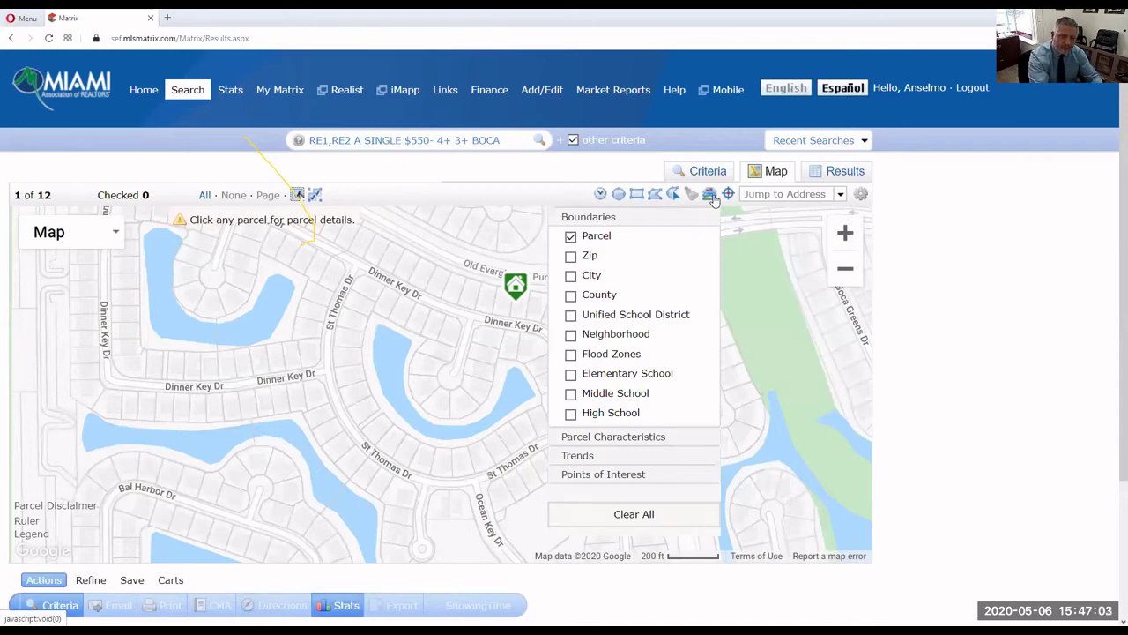
click(711, 195)
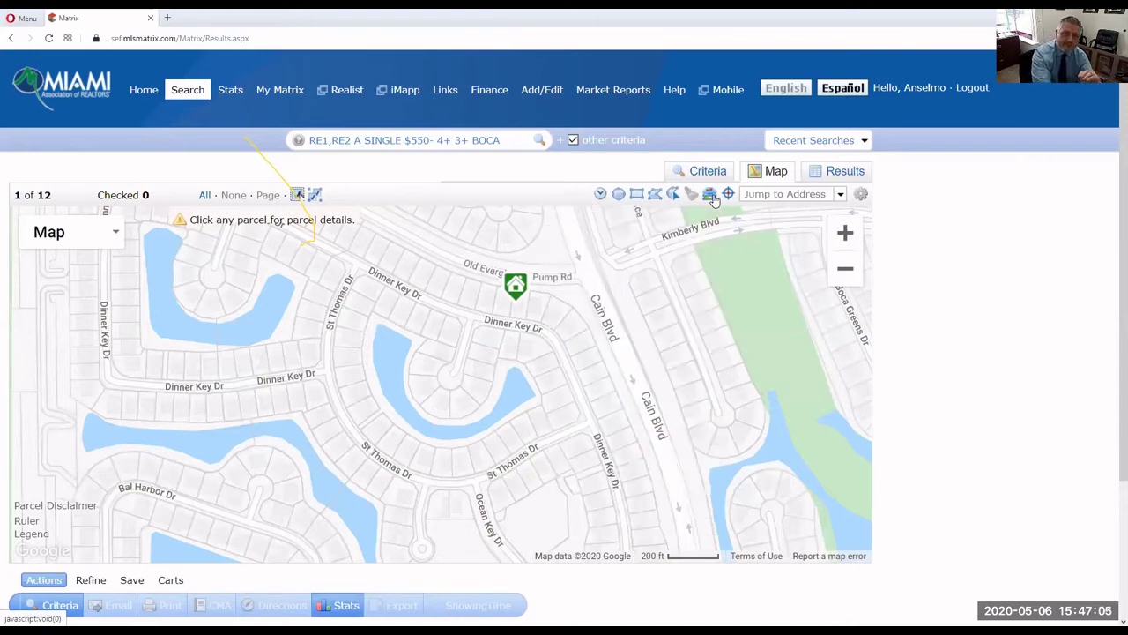
click(710, 195)
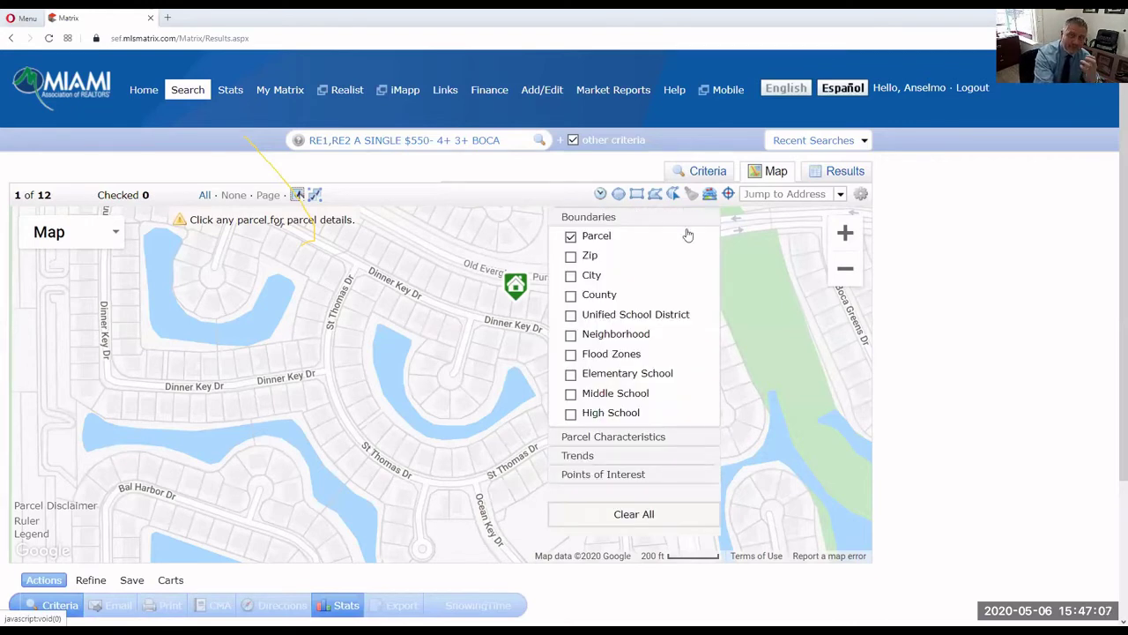
click(617, 438)
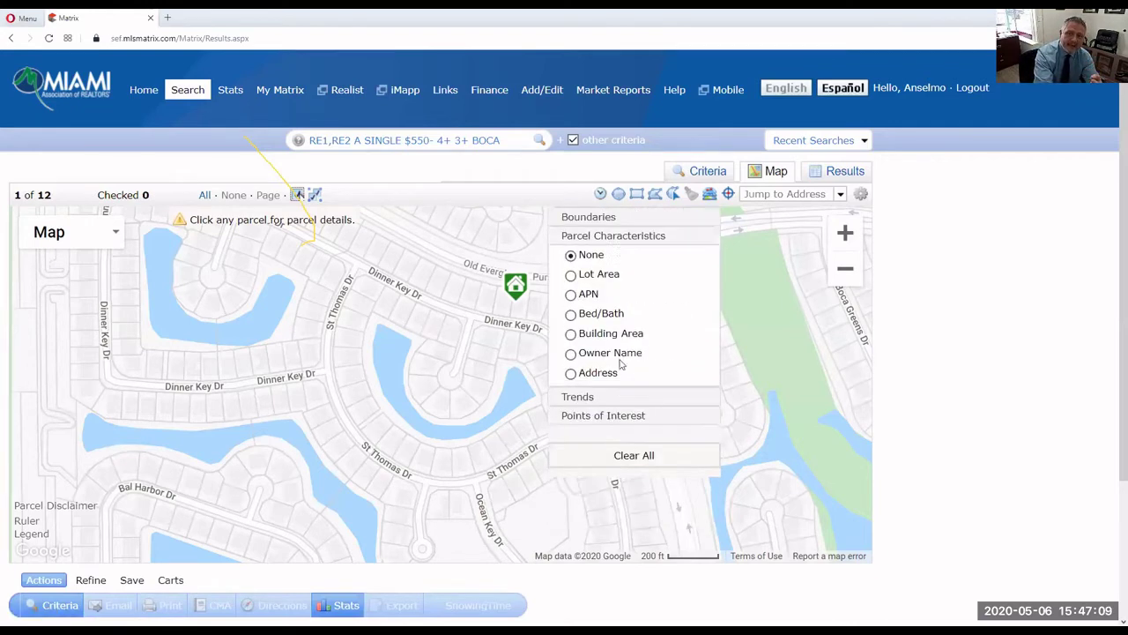
click(617, 217)
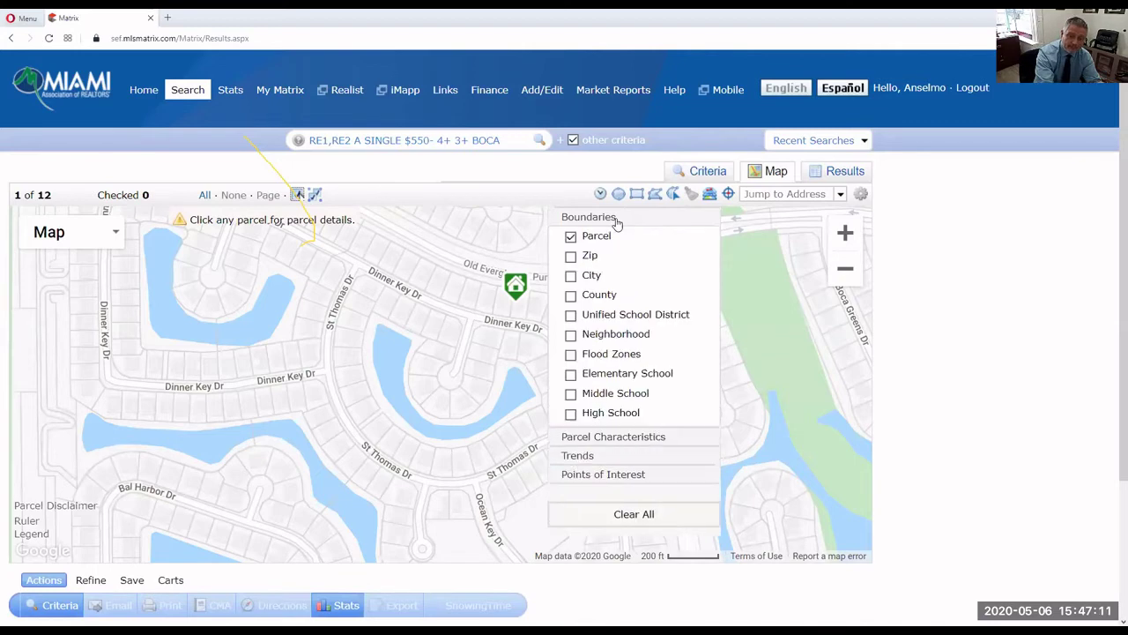
click(617, 220)
click(611, 236)
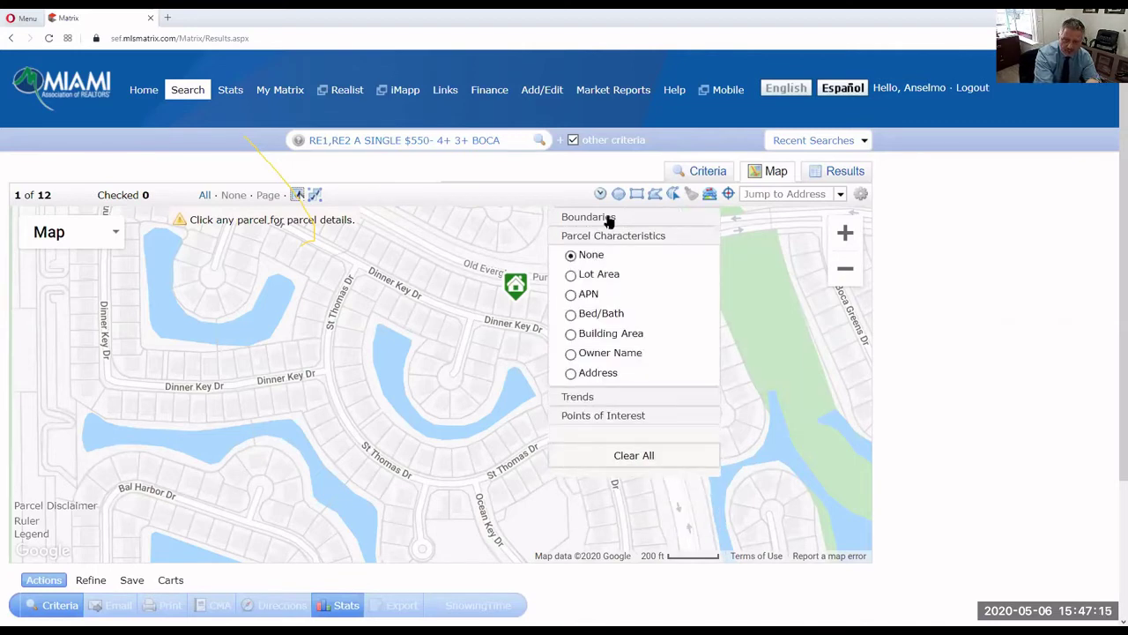
click(608, 222)
click(607, 221)
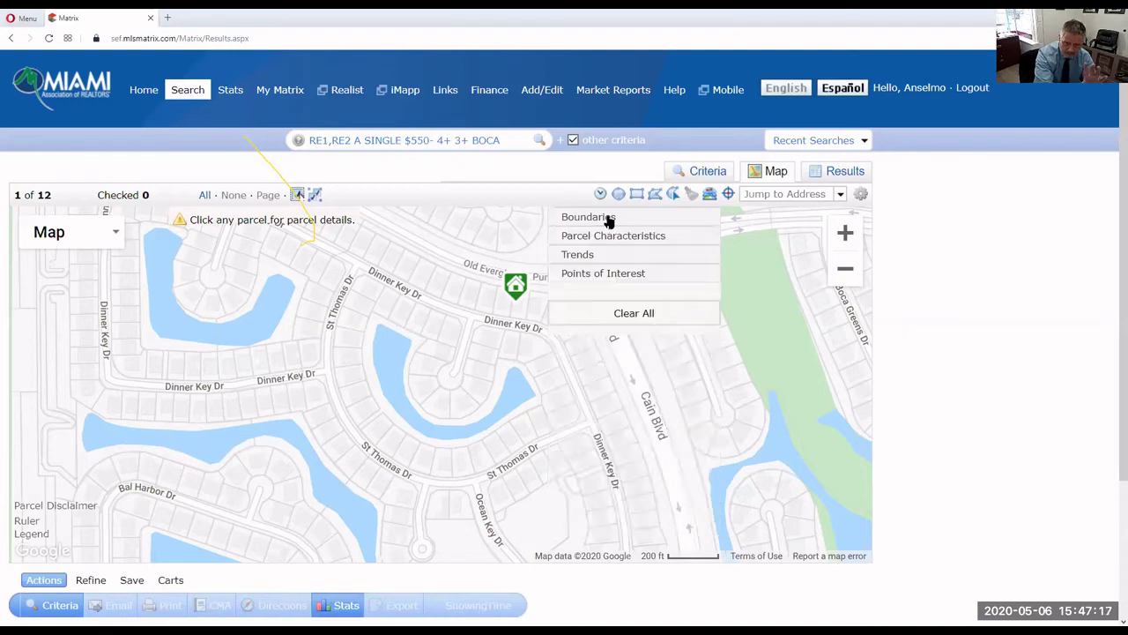
click(605, 242)
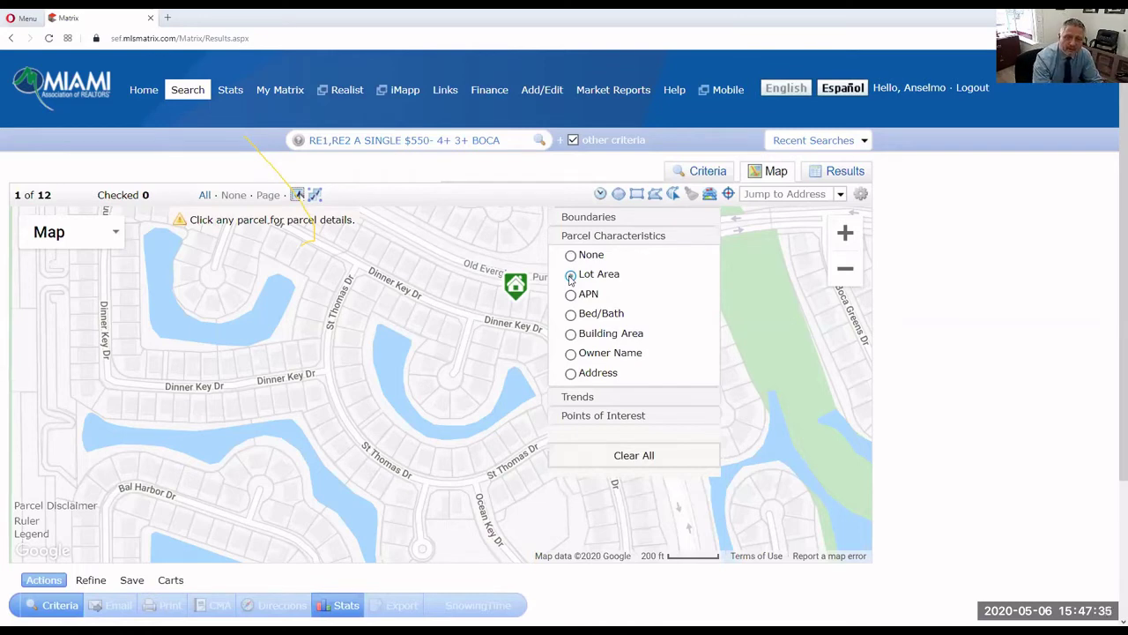
- Label the parcels with Lot Area, zoom in, then switch labels to Bed/Bath counts
click(570, 276)
scroll(485, 366, up, 1)
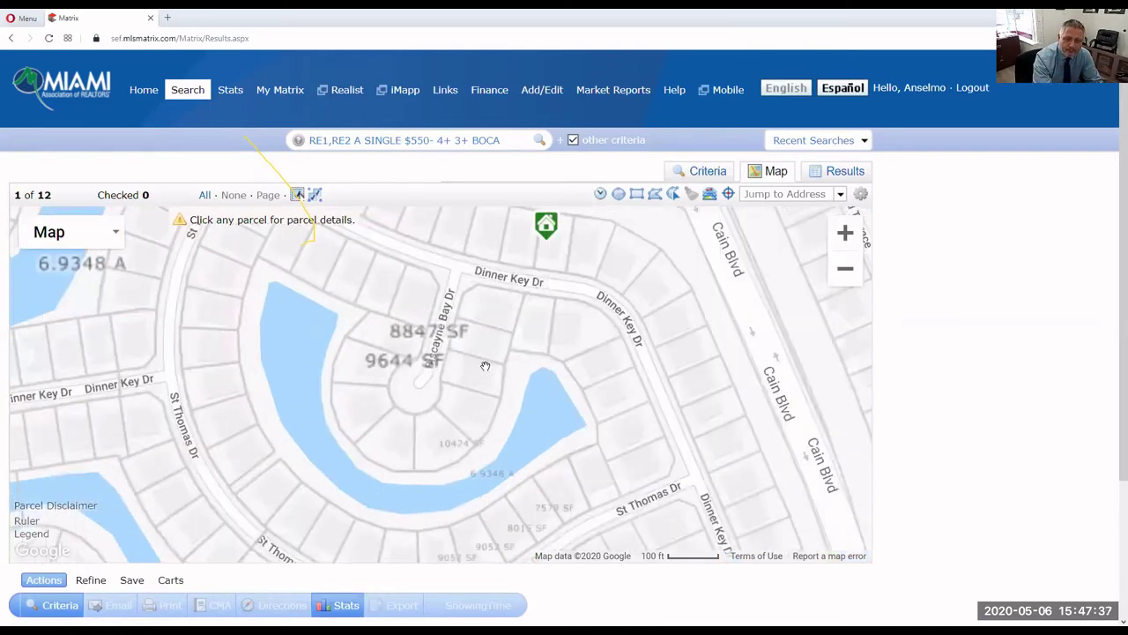
scroll(485, 365, up, 1)
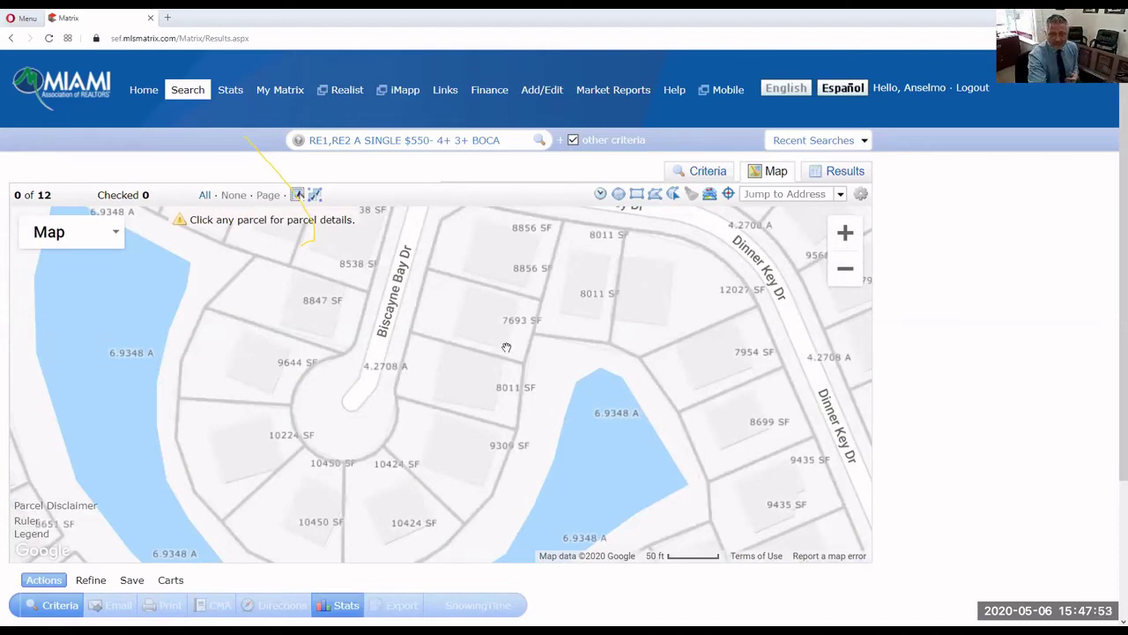
click(711, 197)
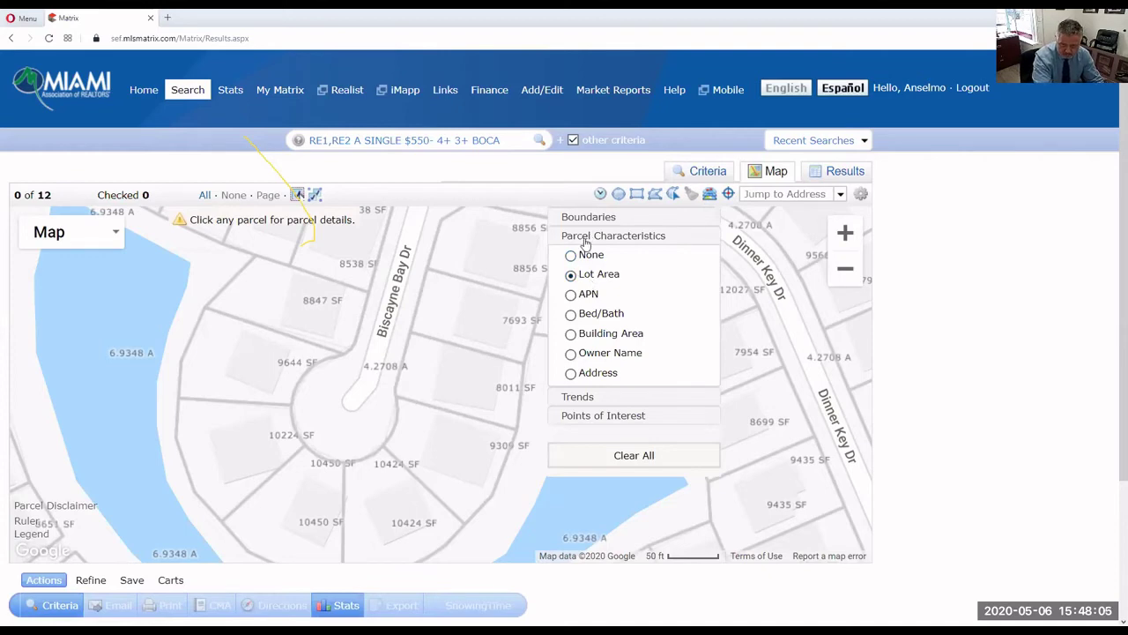
click(573, 318)
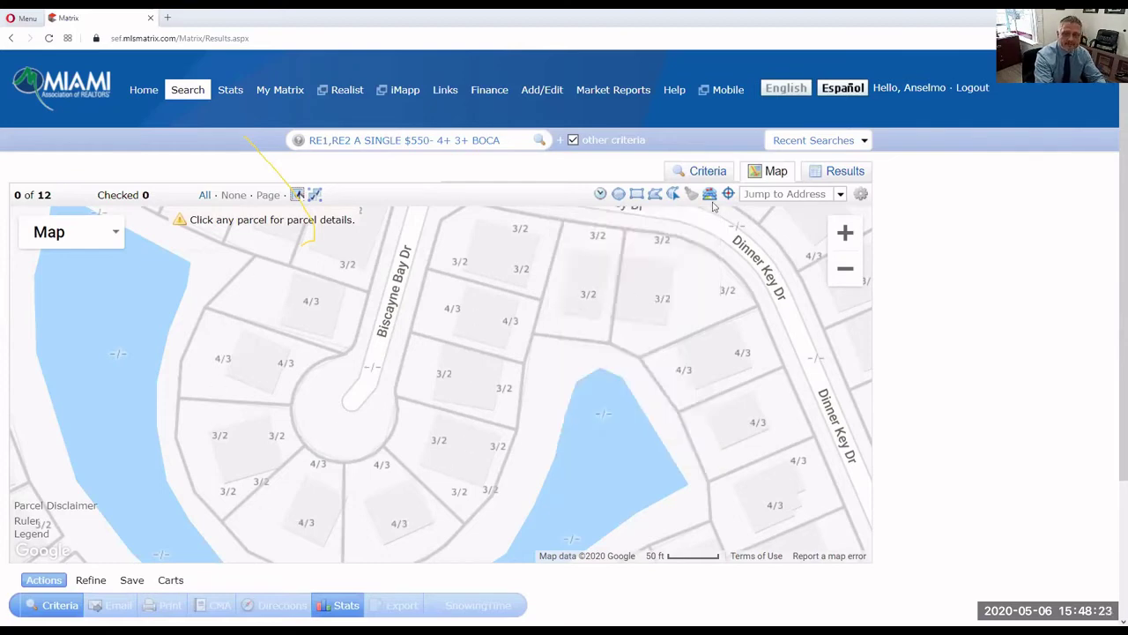
- Try Building Area, Owner Name and Address parcel labels, settling on APN numbers
mouse_move(710, 199)
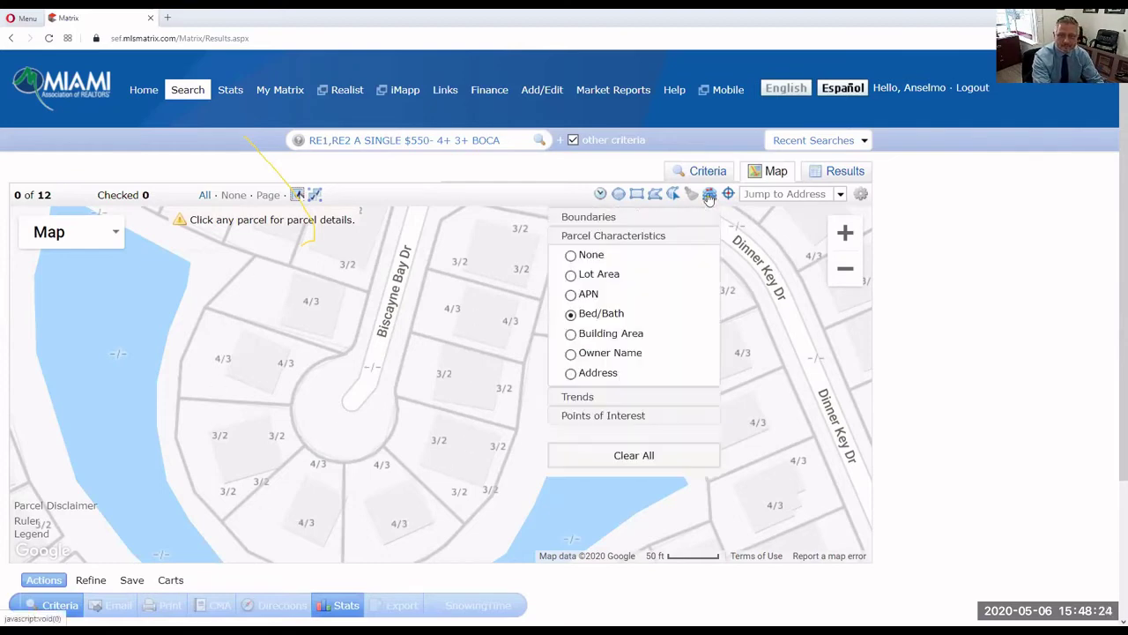
click(570, 334)
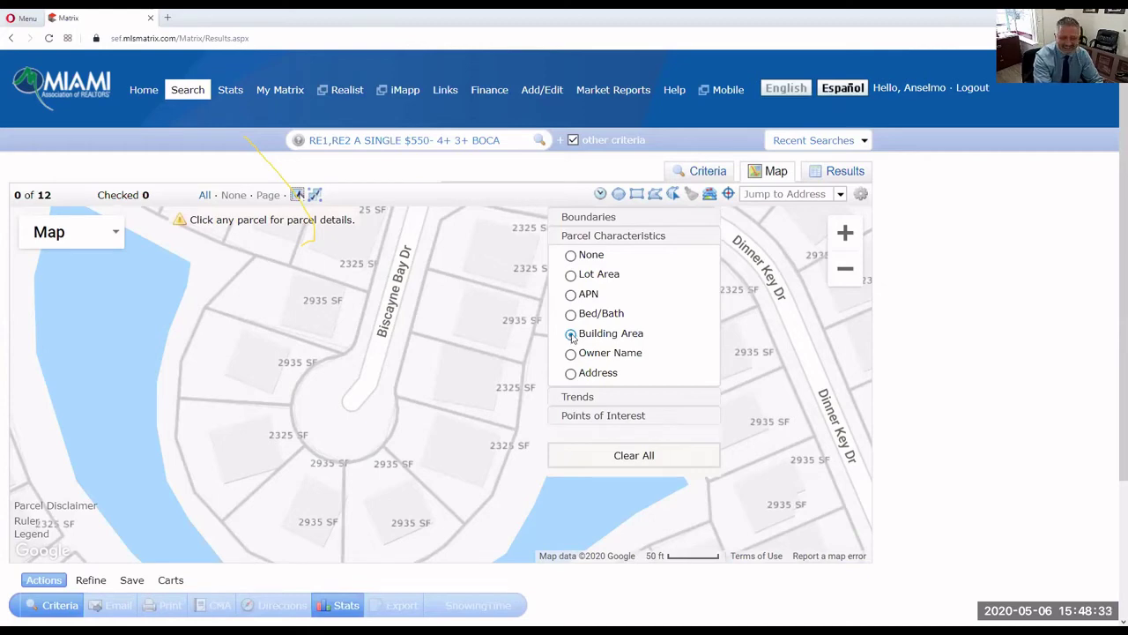
click(570, 354)
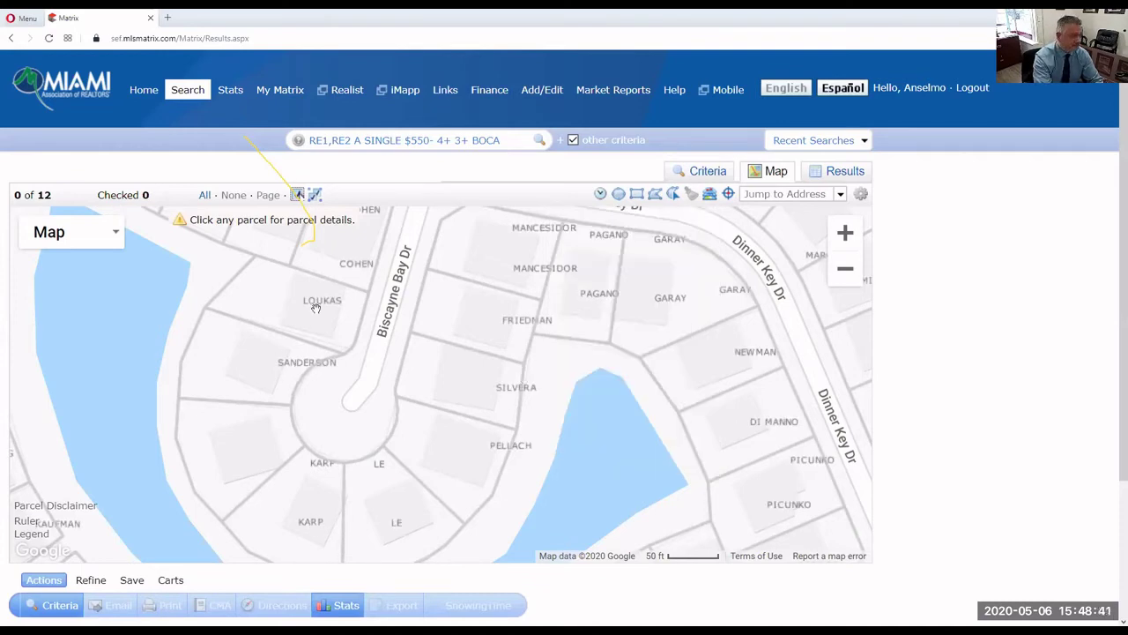
click(709, 196)
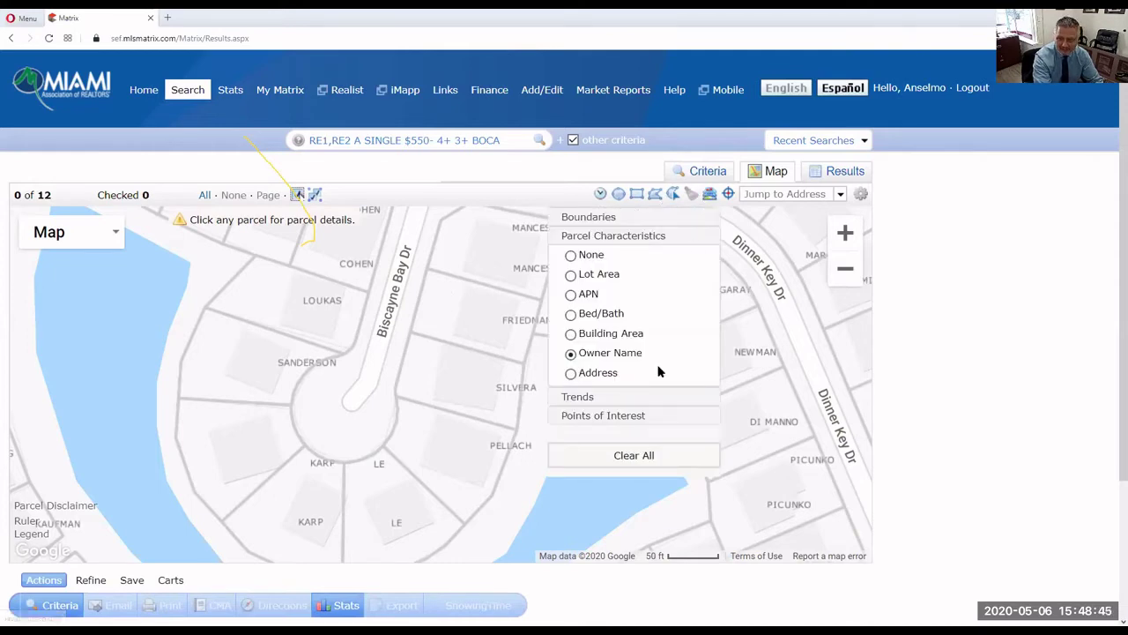
click(571, 373)
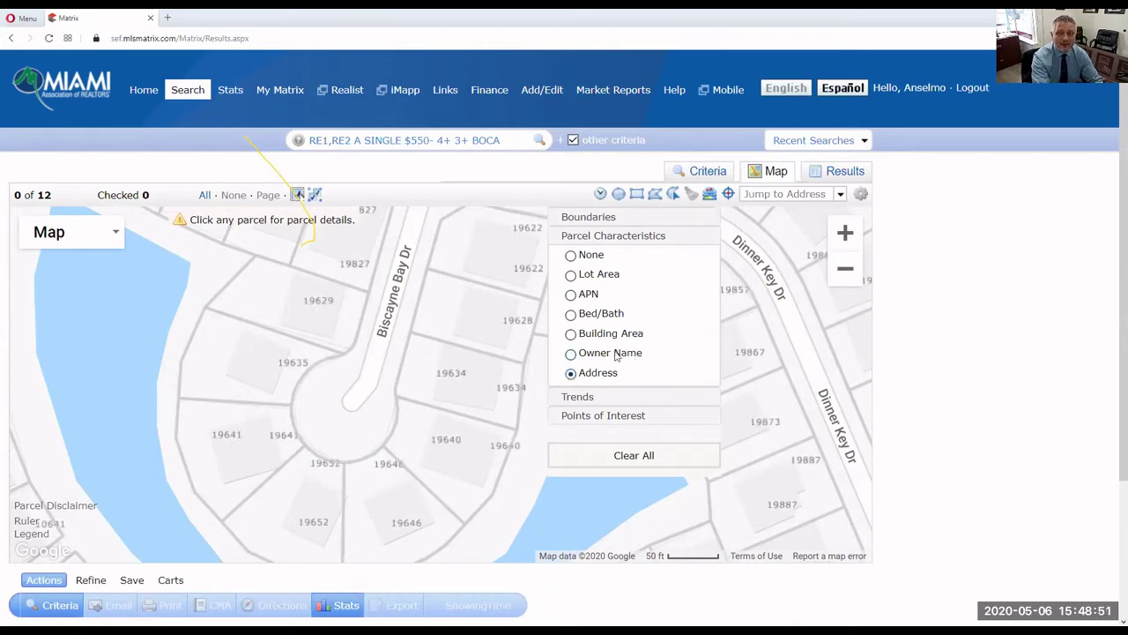
click(571, 295)
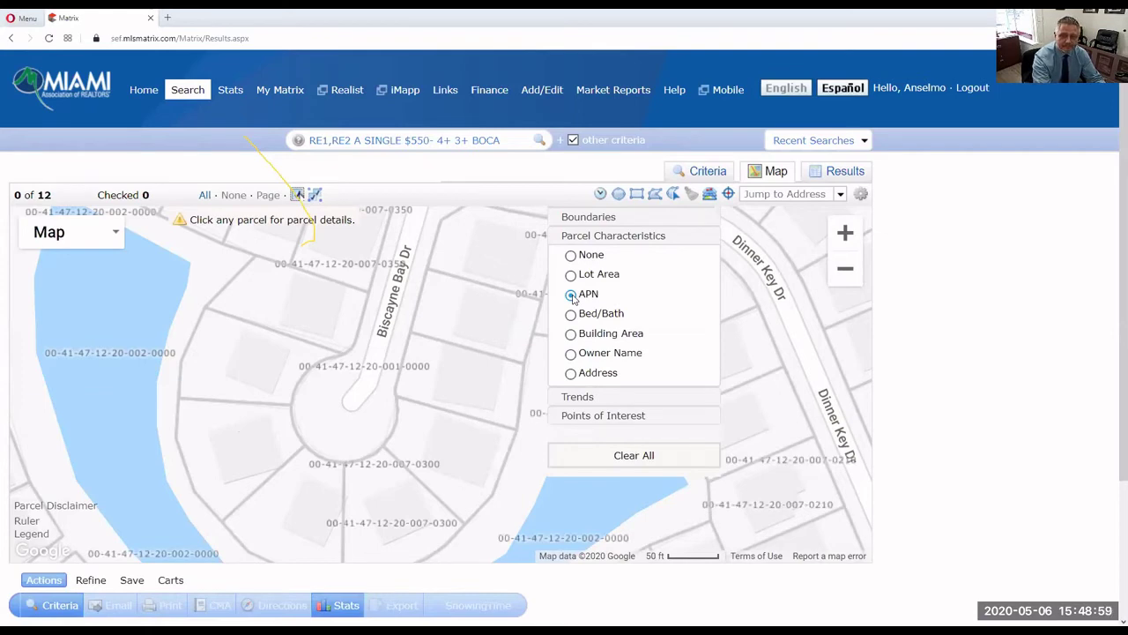
click(632, 236)
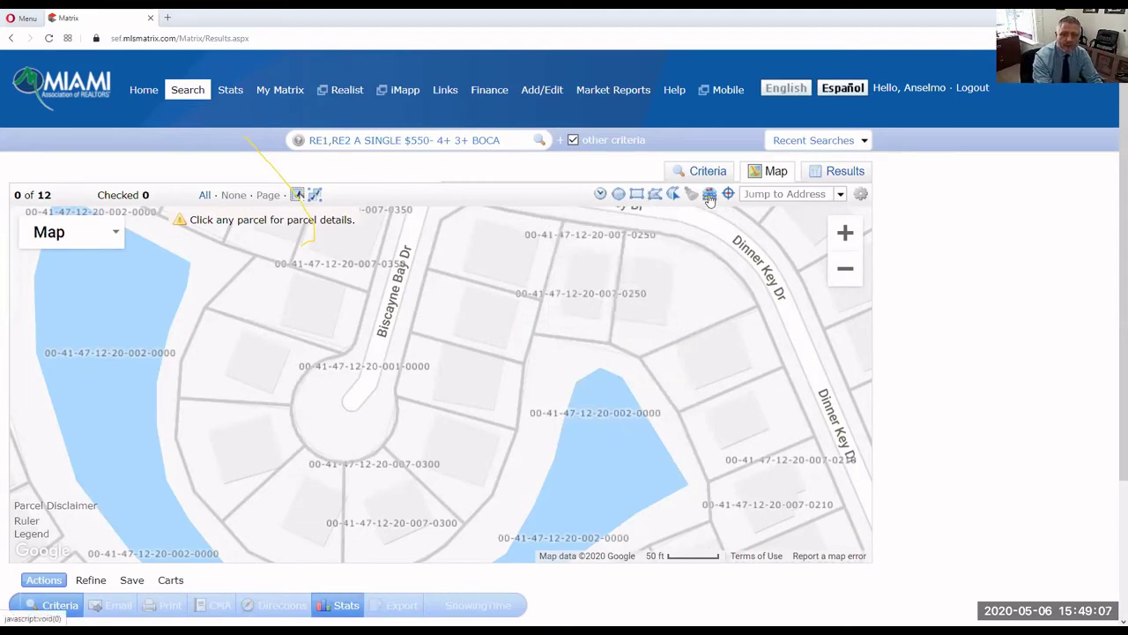
- Keep Parcel boundaries on and zoom out to 1 mi scale, showing 8 of 12 listings
mouse_move(710, 198)
click(595, 221)
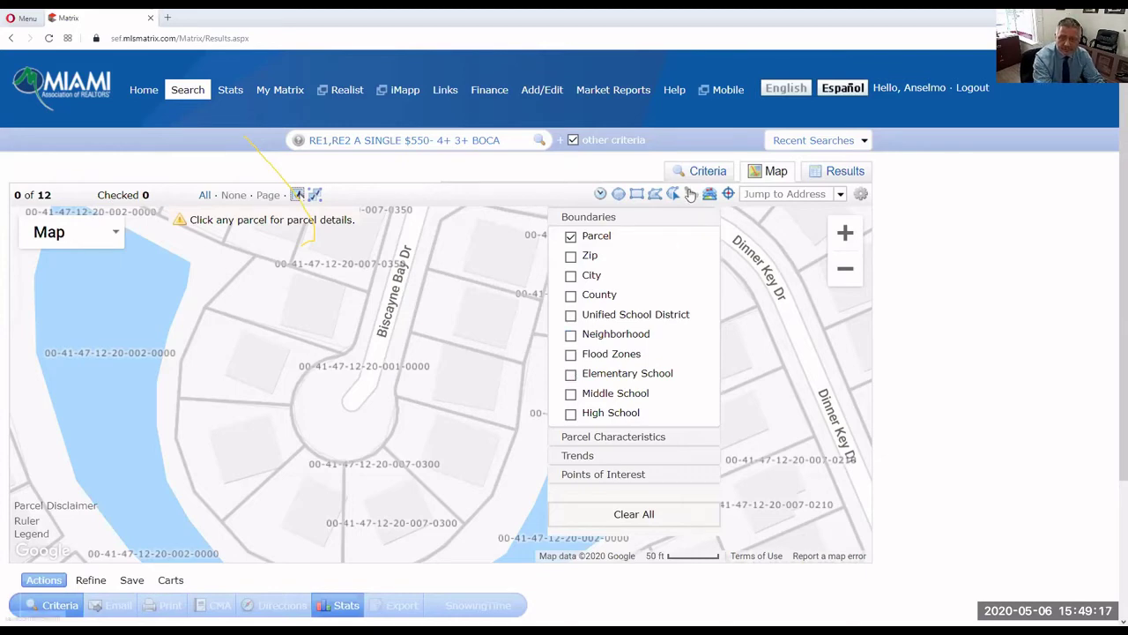
scroll(453, 323, down, 5)
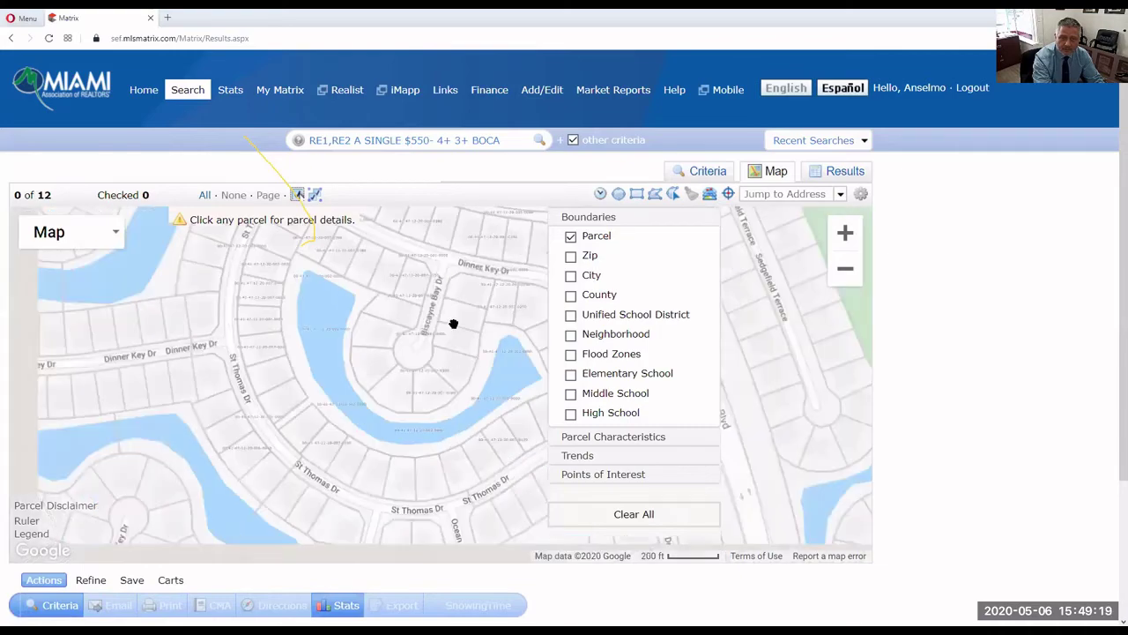
scroll(453, 323, down, 2)
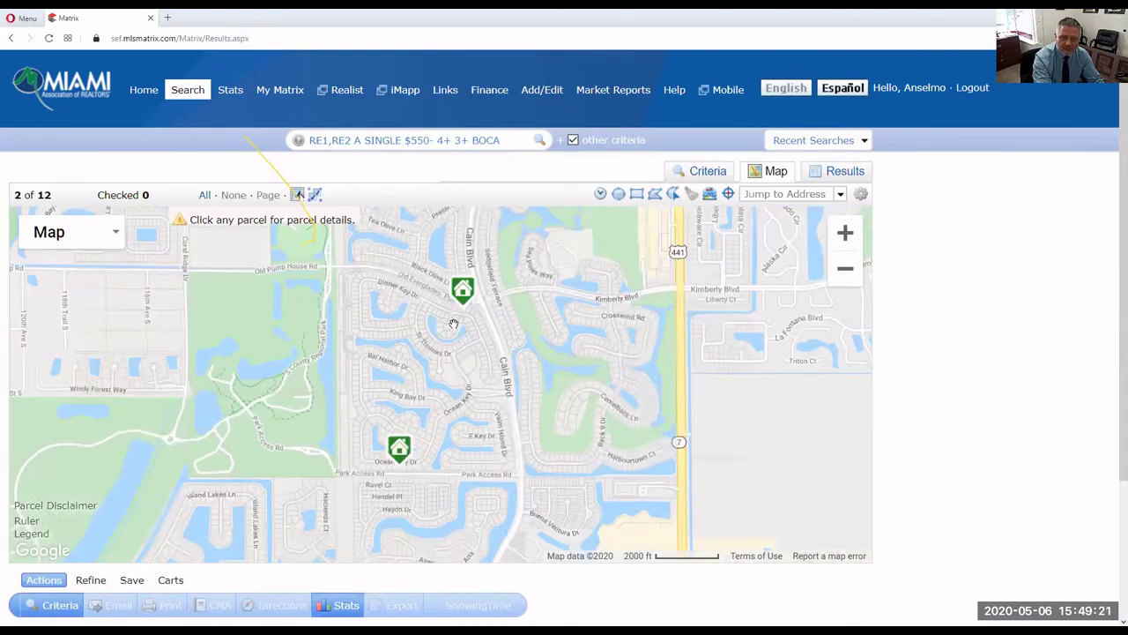
scroll(454, 328, down, 1)
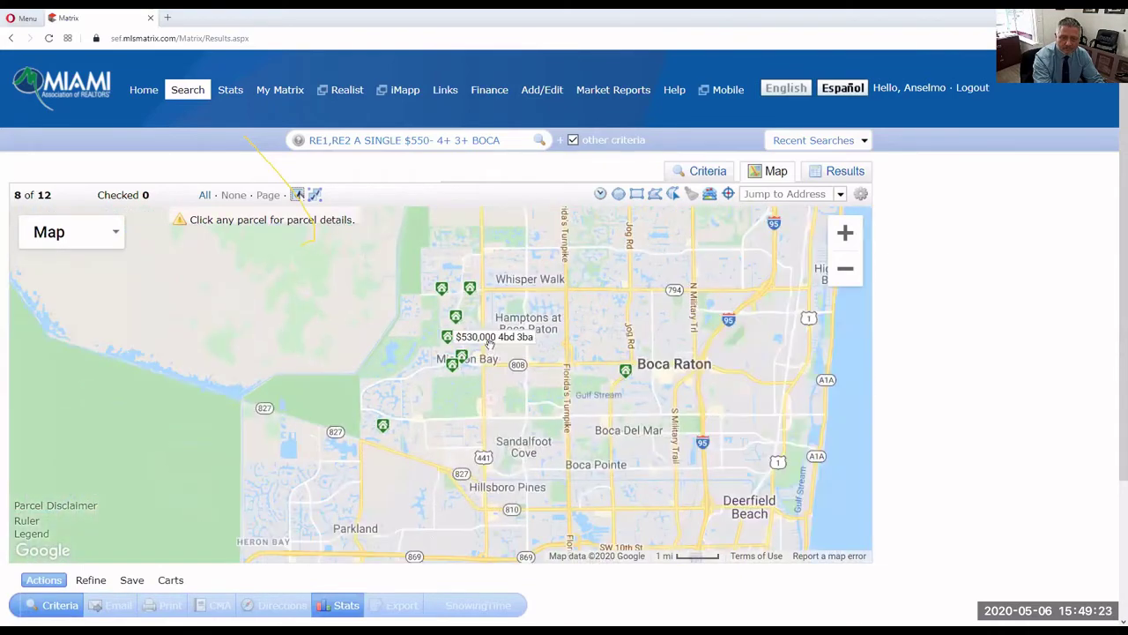
- Expand the parcel label options in the map layers and zoom in on the Ocean Key Dr listing
click(710, 195)
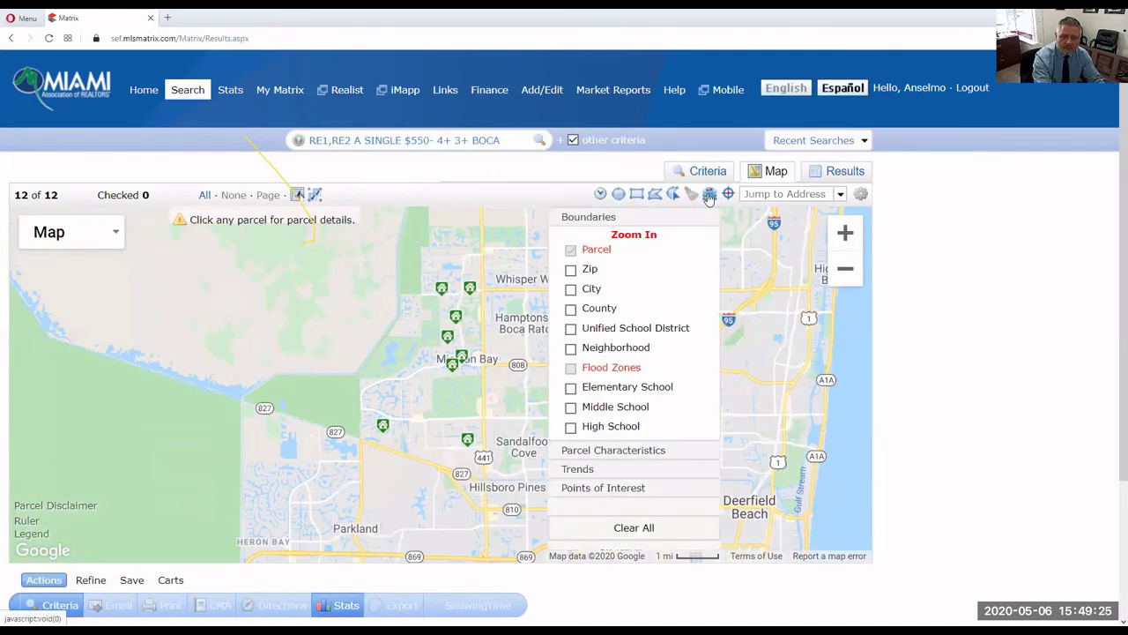
click(622, 450)
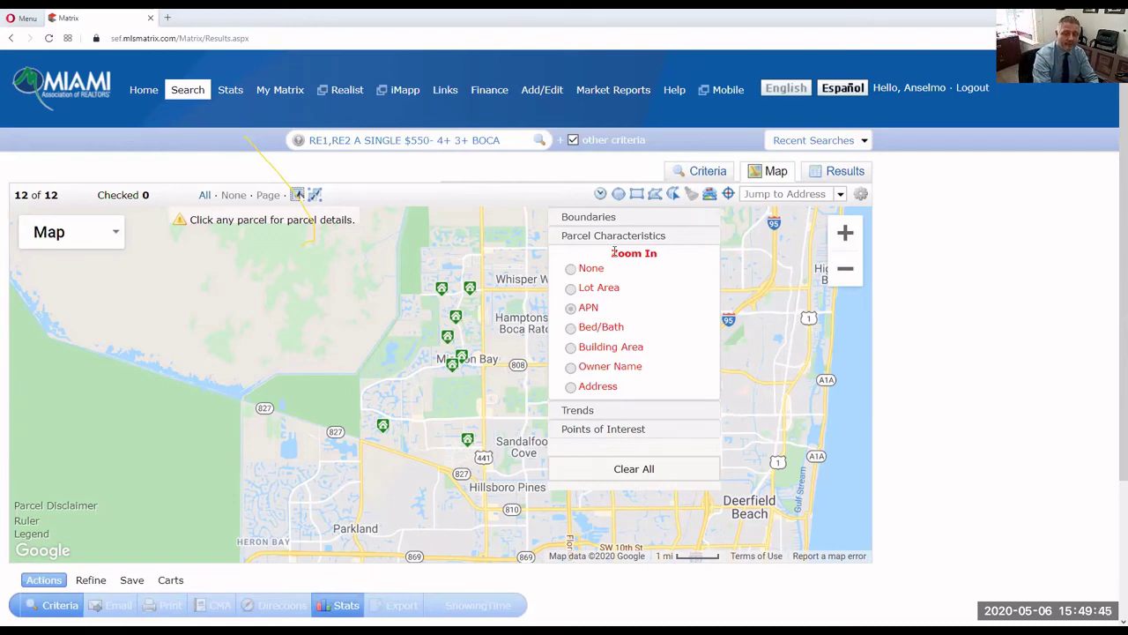
drag(659, 256, 614, 254)
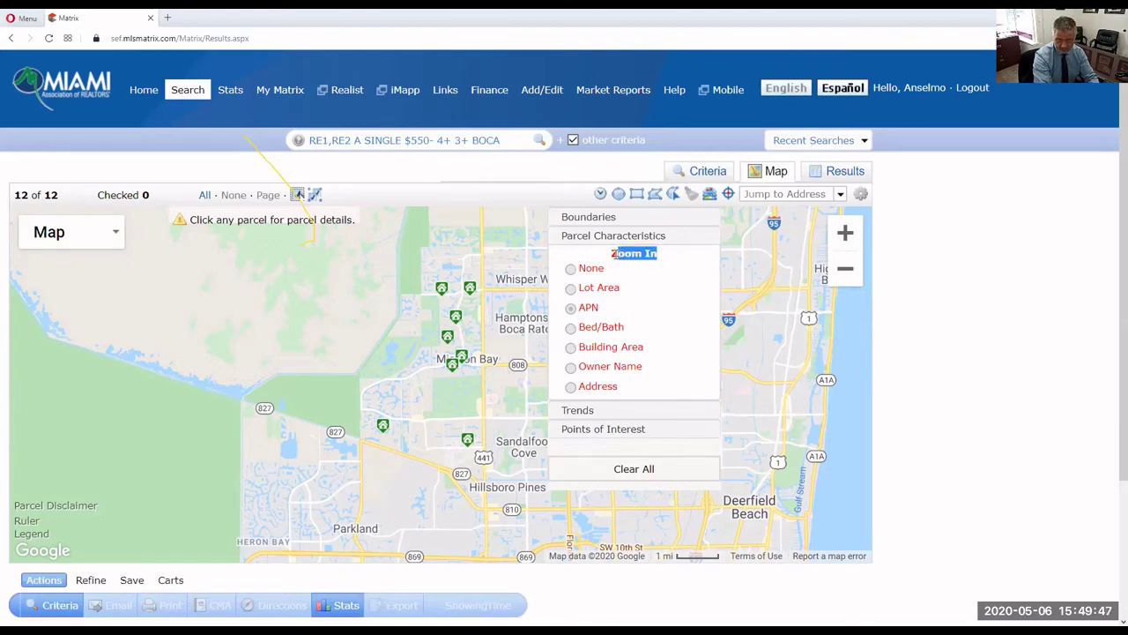
click(630, 261)
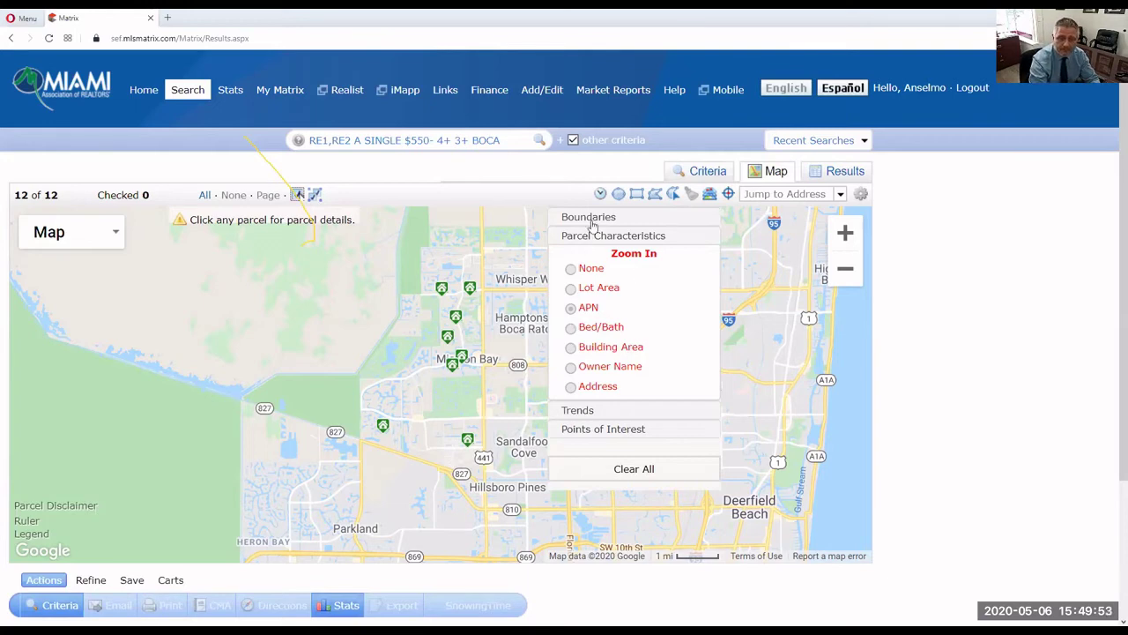
mouse_move(480, 358)
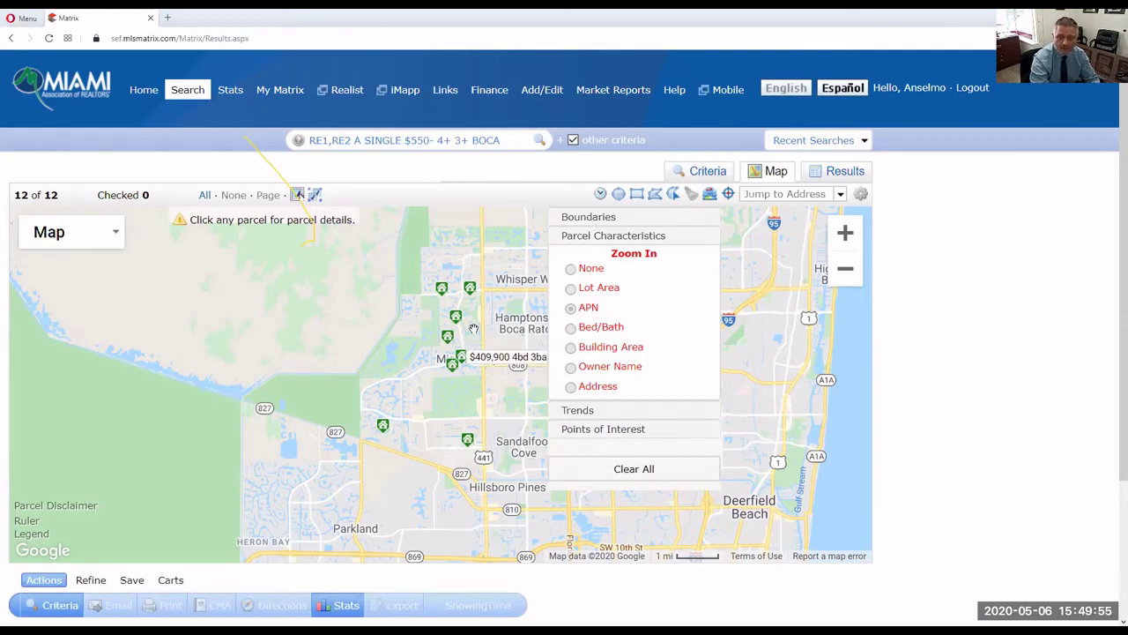
scroll(473, 331, up, 2)
scroll(473, 336, up, 2)
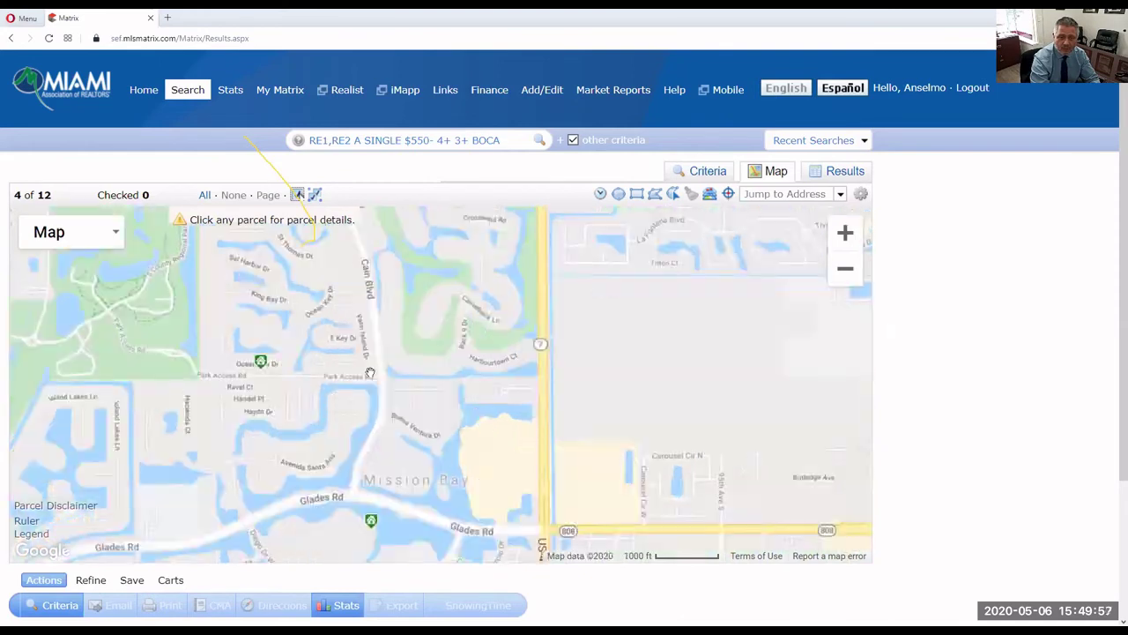
scroll(417, 359, up, 3)
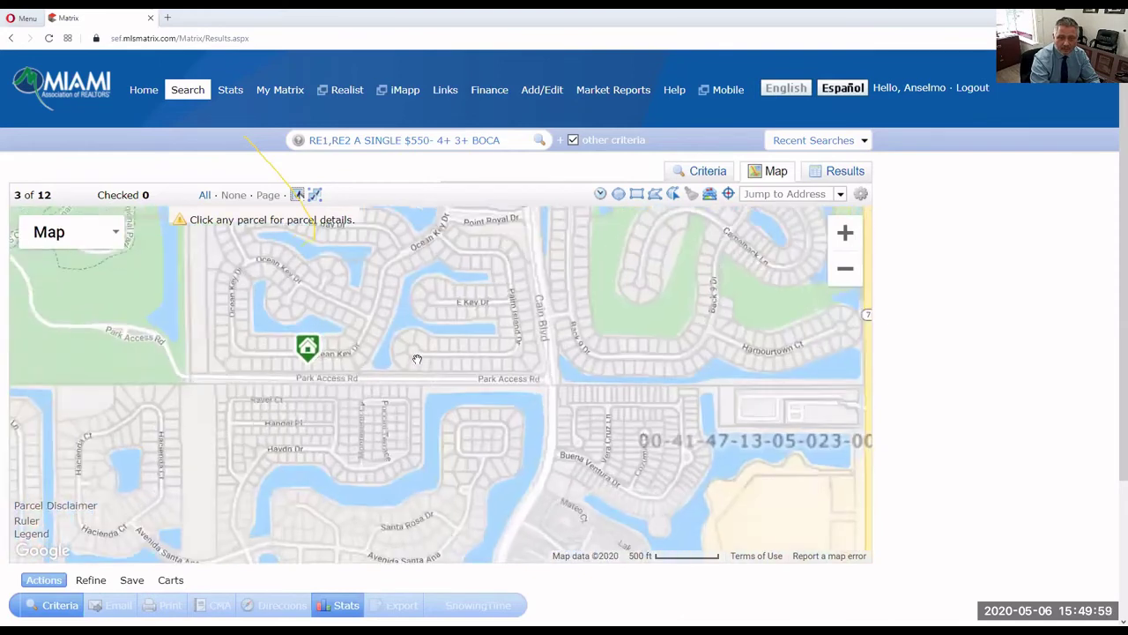
- Label the parcels with Owner Name, collapse the options, and zoom out to 10 of 12 listings
click(710, 196)
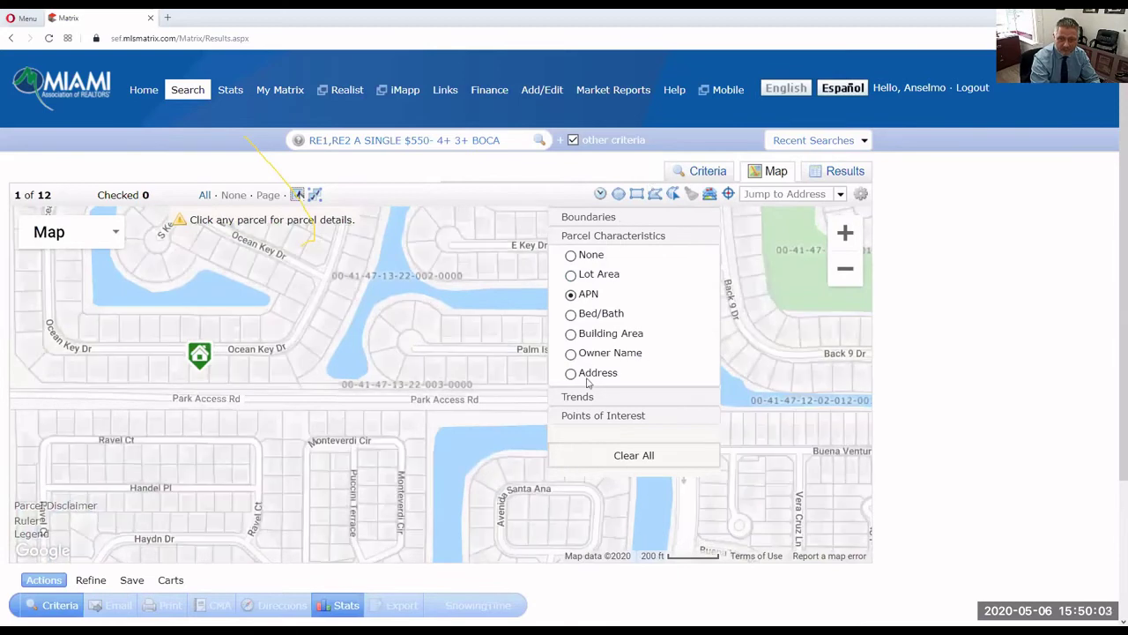
click(571, 355)
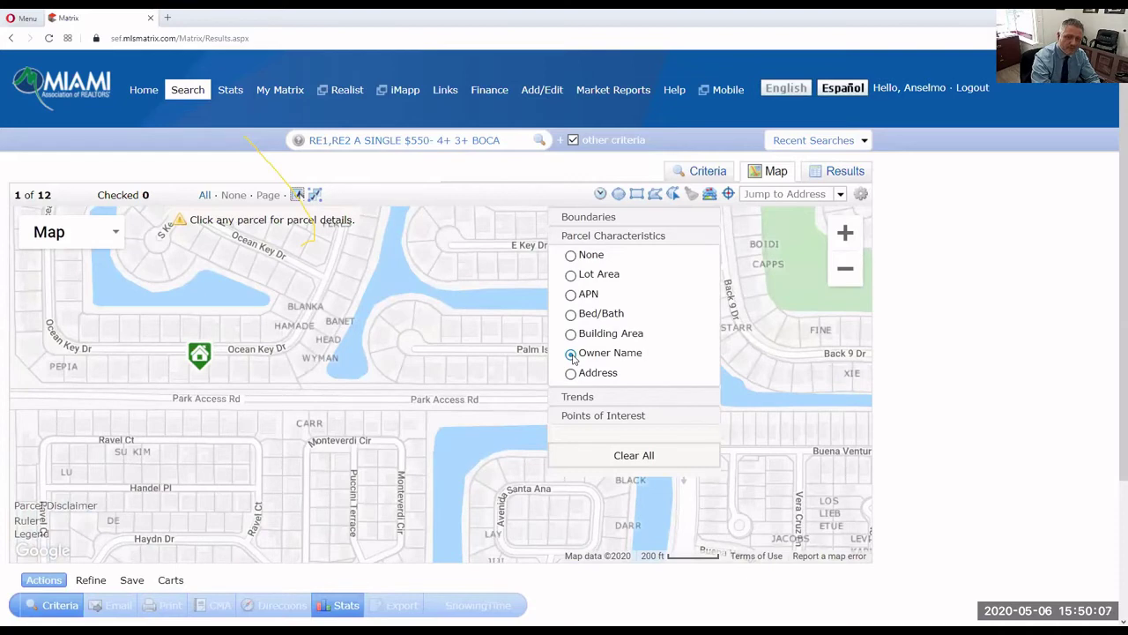
click(612, 240)
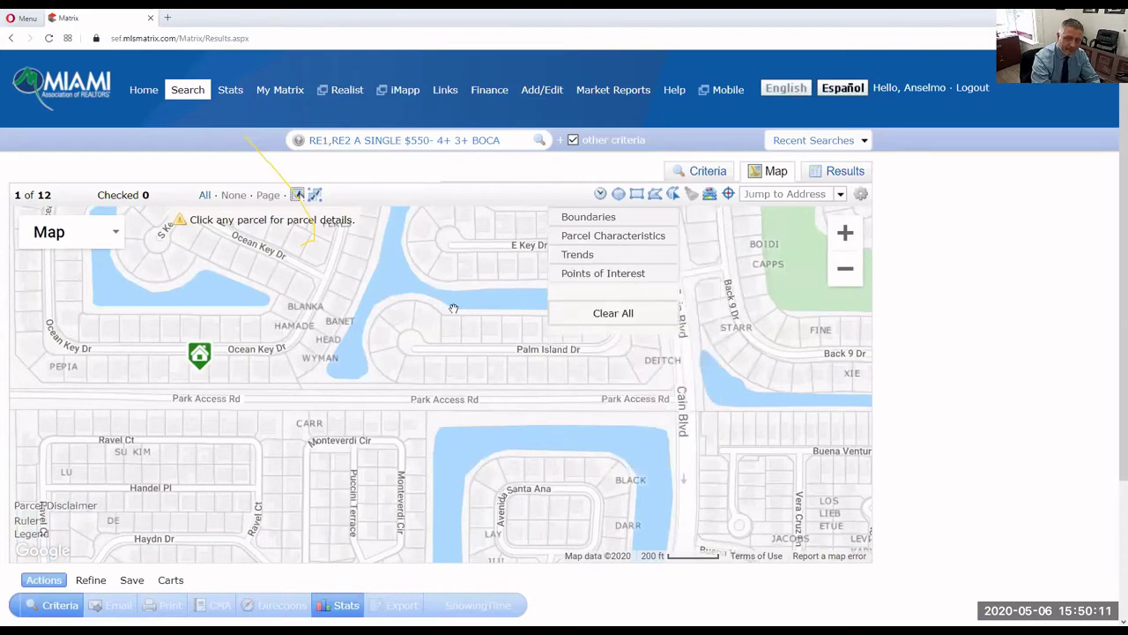
scroll(432, 331, down, 1)
scroll(428, 322, down, 2)
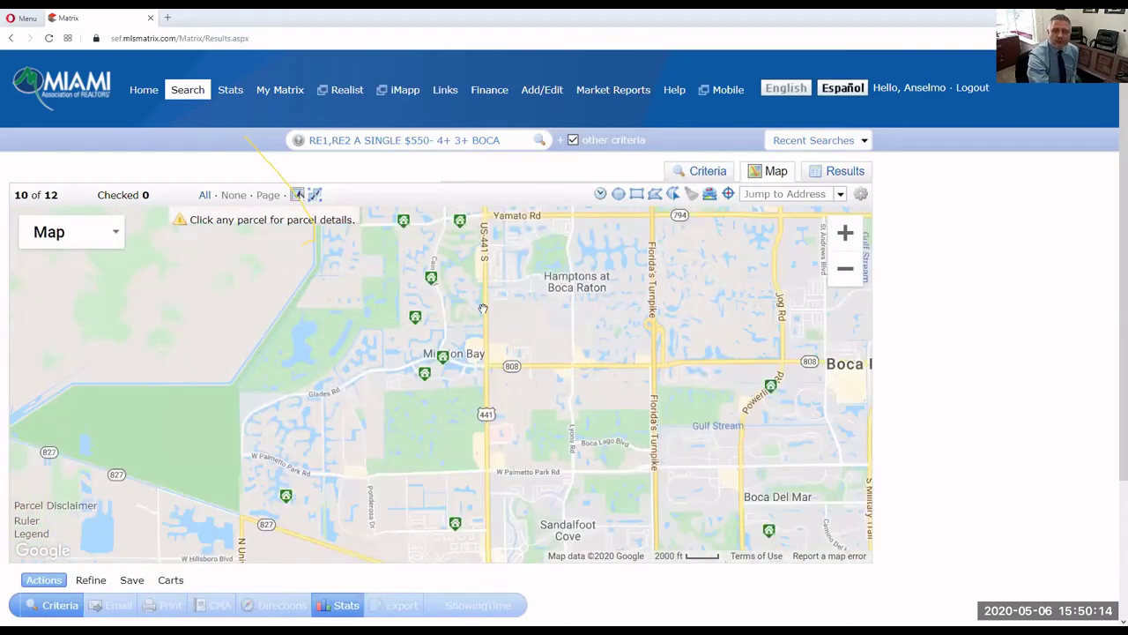
click(618, 194)
click(433, 297)
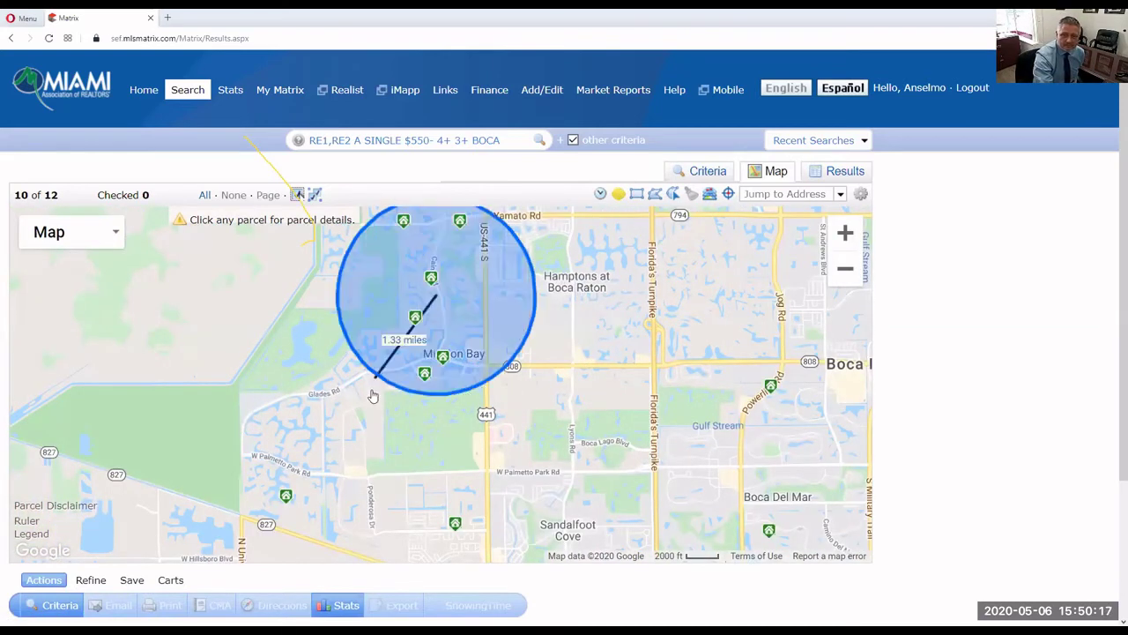
click(373, 397)
click(636, 194)
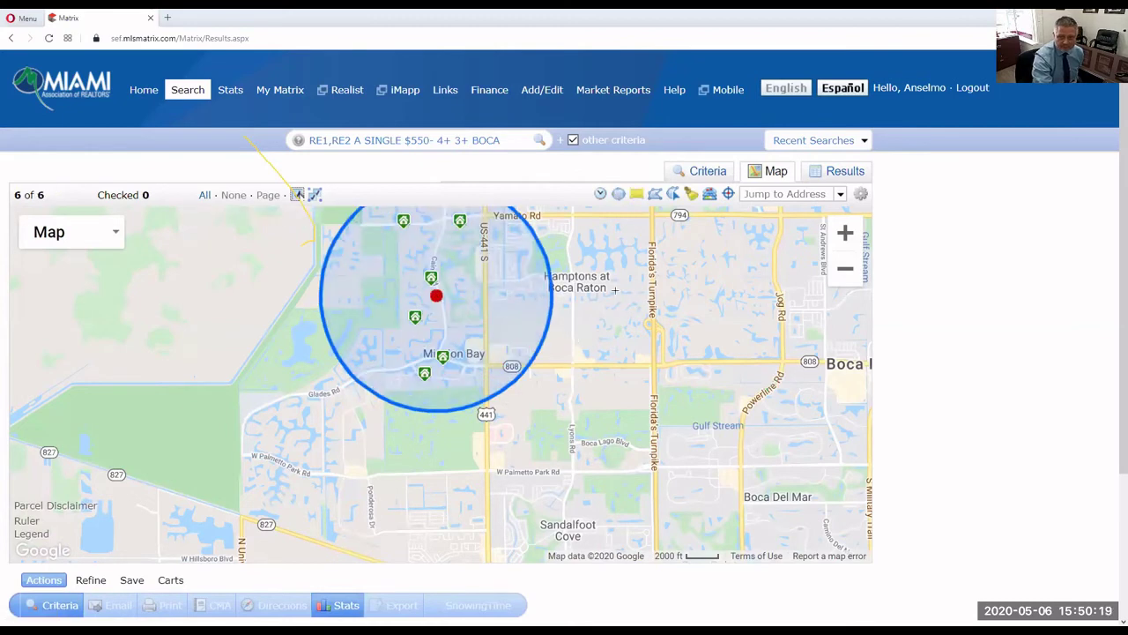
click(605, 291)
click(691, 395)
drag(525, 484, 554, 429)
click(544, 410)
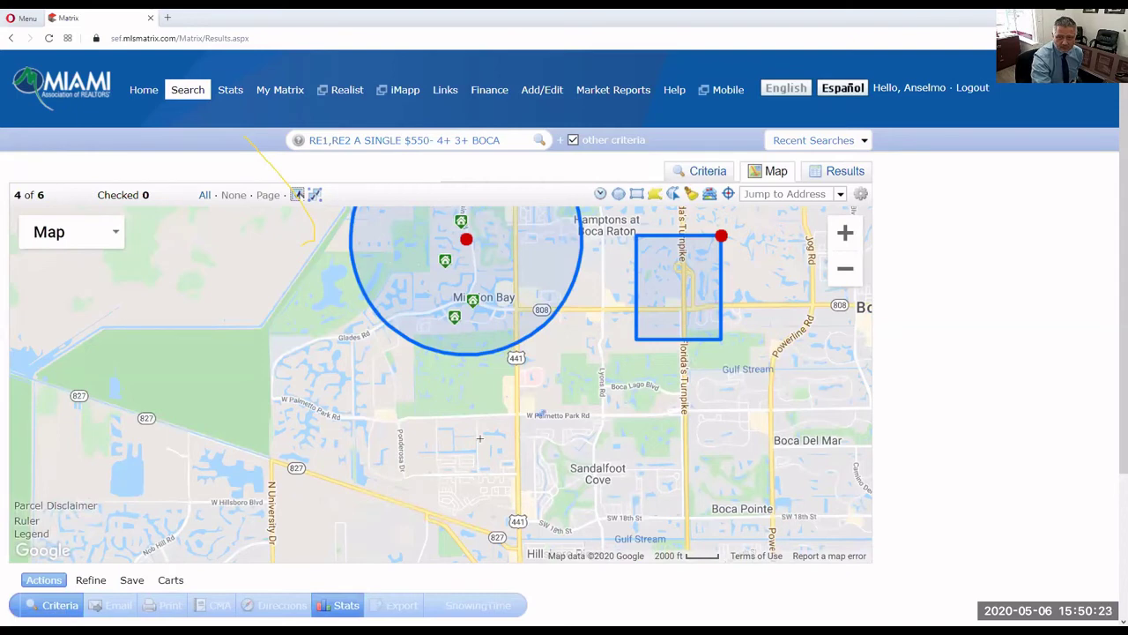
click(480, 438)
click(622, 398)
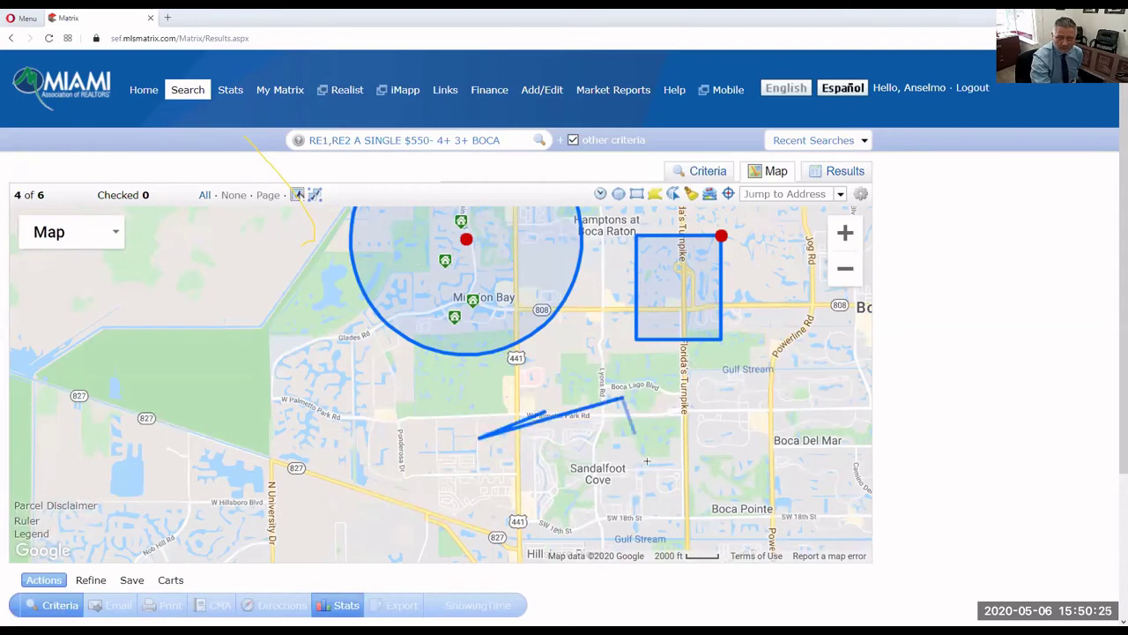
click(648, 462)
click(456, 525)
click(419, 423)
click(544, 410)
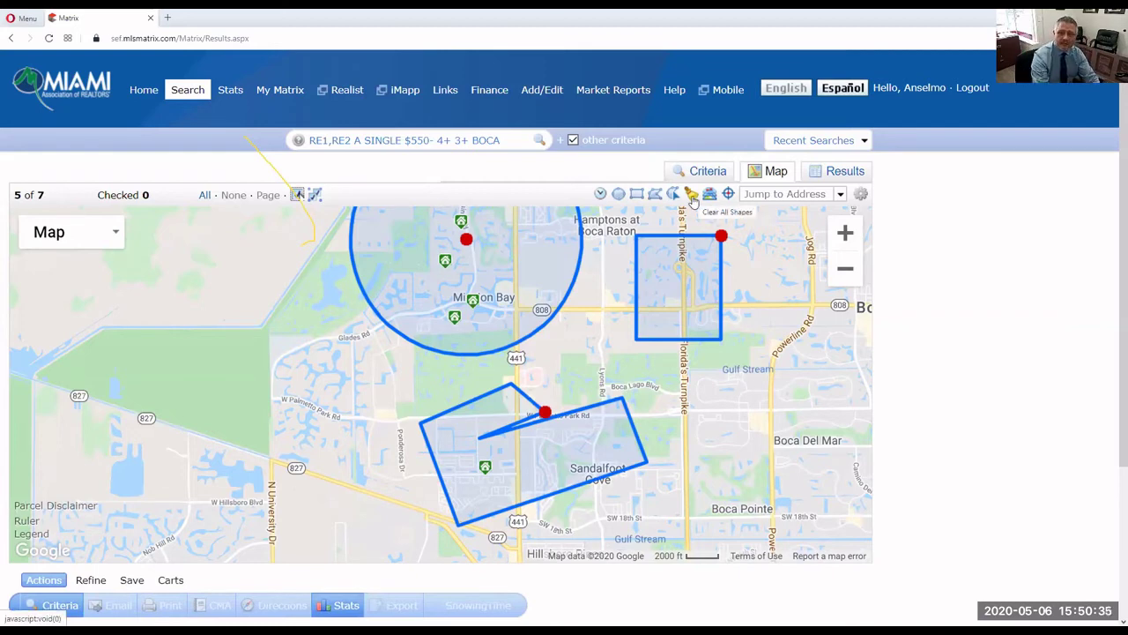
click(693, 197)
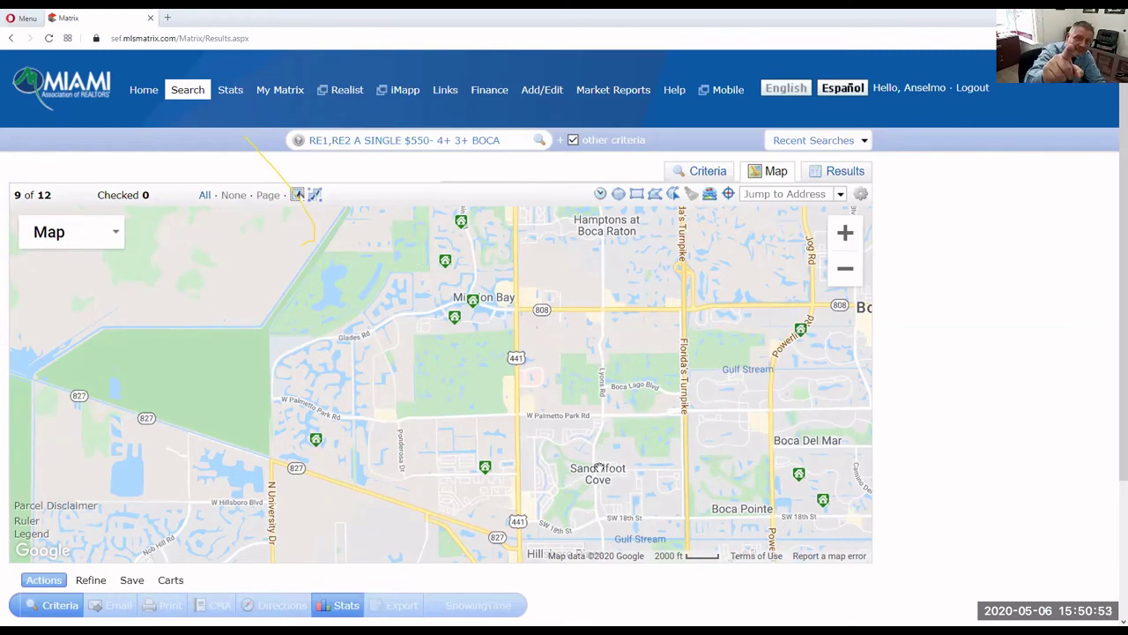
- Pan east to the Boca Raton coast and zoom to 50 ft scale on the N Ocean Blvd parcels
drag(698, 394, 490, 429)
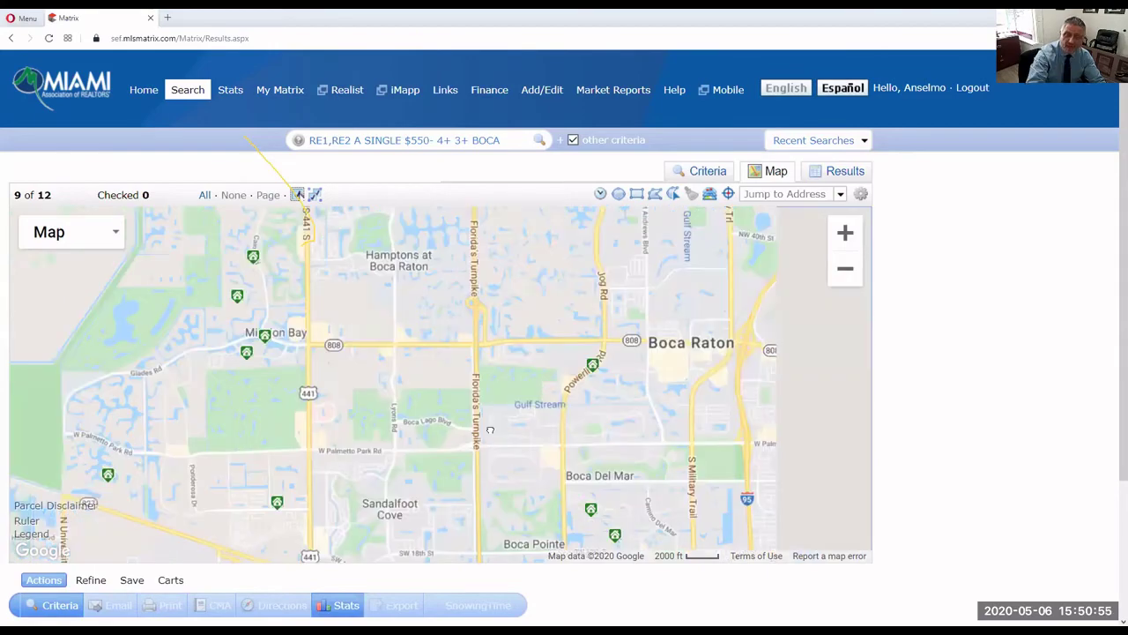
drag(758, 379, 238, 422)
scroll(658, 331, up, 1)
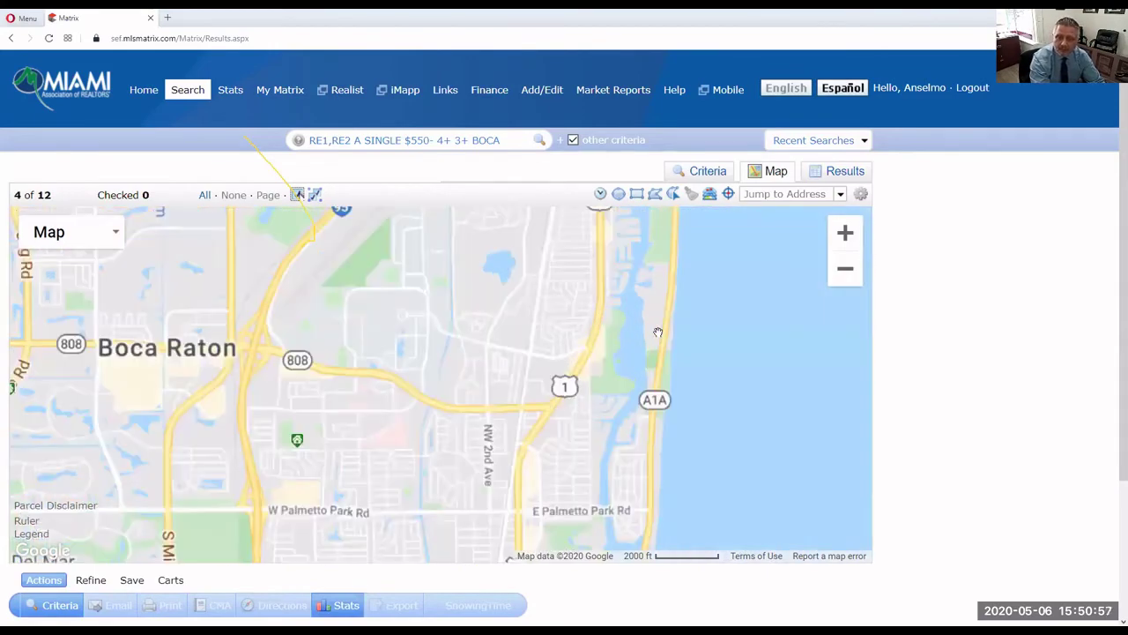
scroll(658, 331, up, 1)
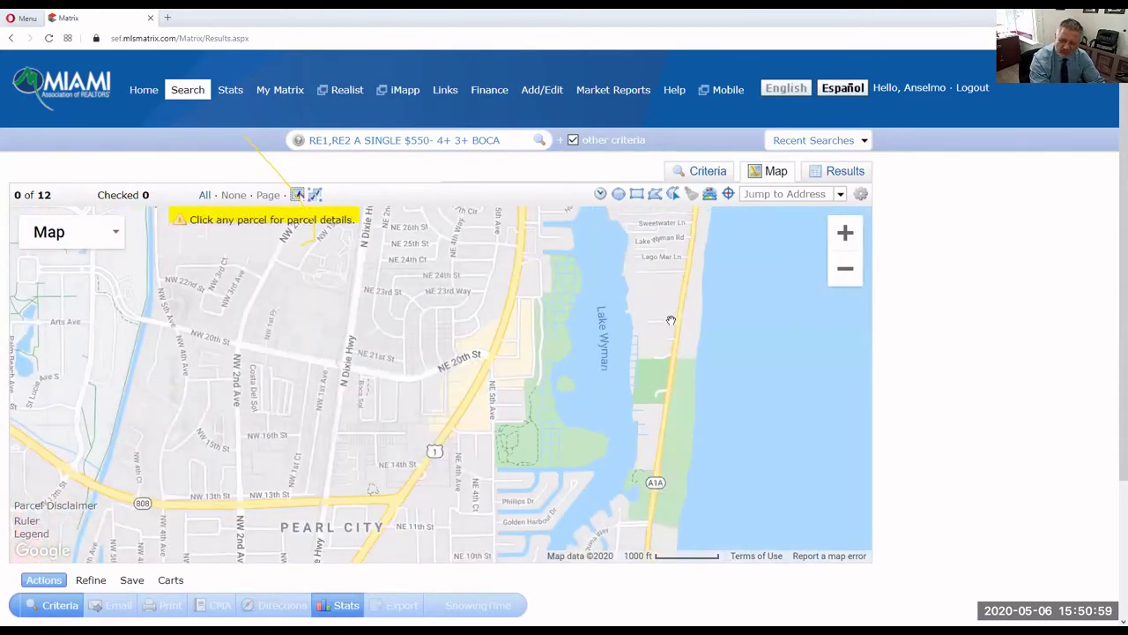
scroll(670, 320, up, 1)
scroll(599, 356, up, 1)
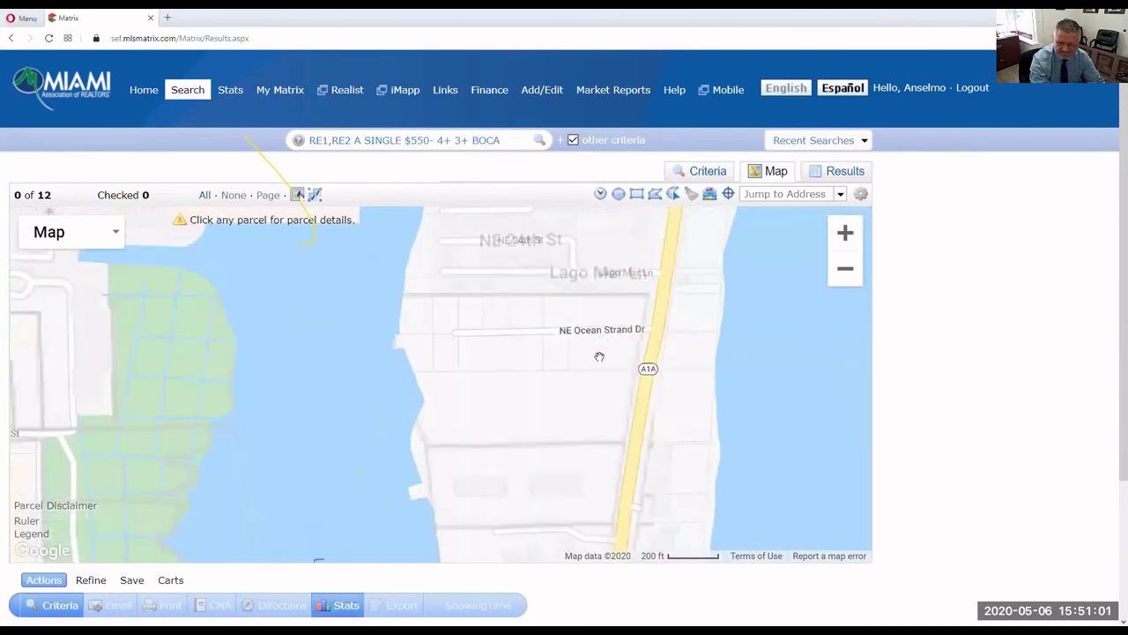
drag(599, 356, 382, 448)
scroll(546, 390, up, 1)
scroll(546, 390, up, 1)
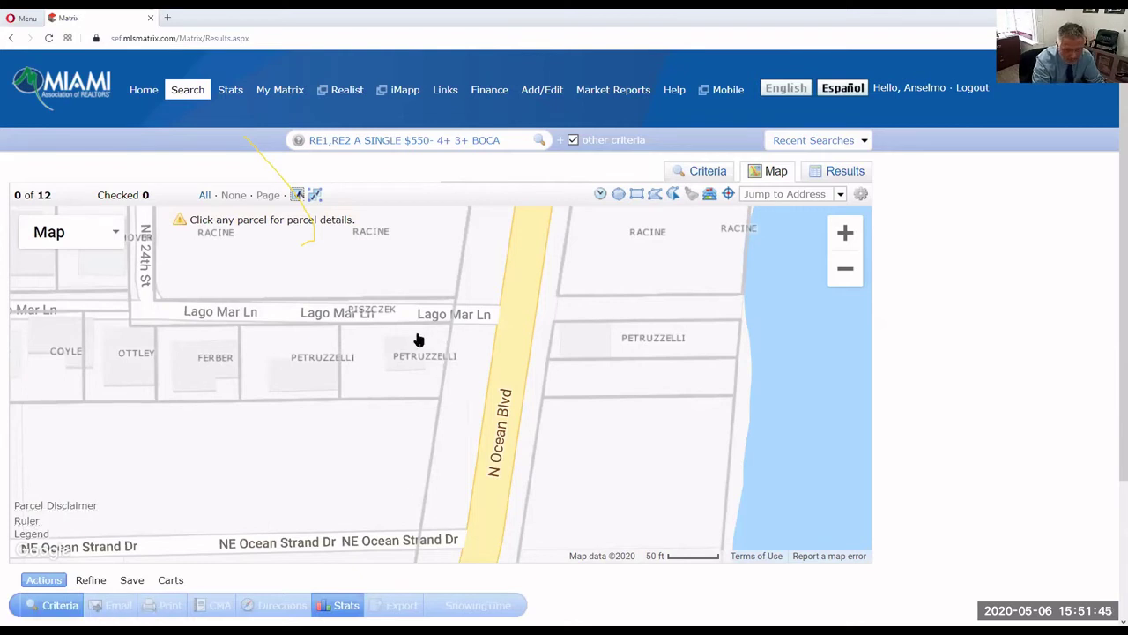
- With the Ruler, measure across N Ocean Blvd (325 ft) and from Lago Mar Ln to the water (197 ft)
click(26, 527)
drag(422, 335, 751, 340)
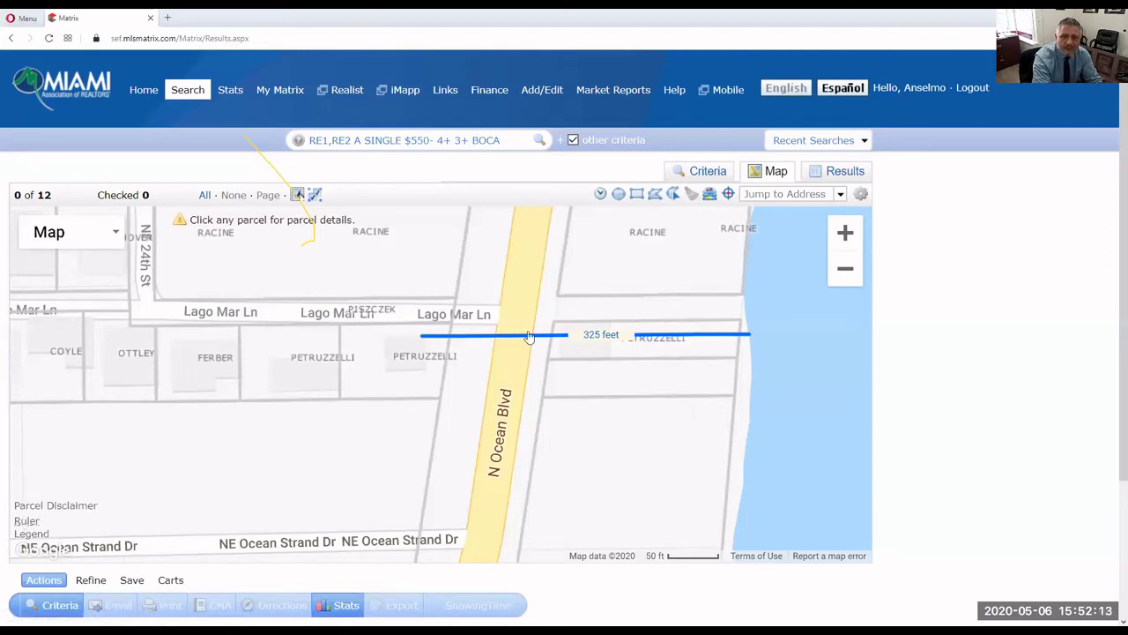
click(562, 308)
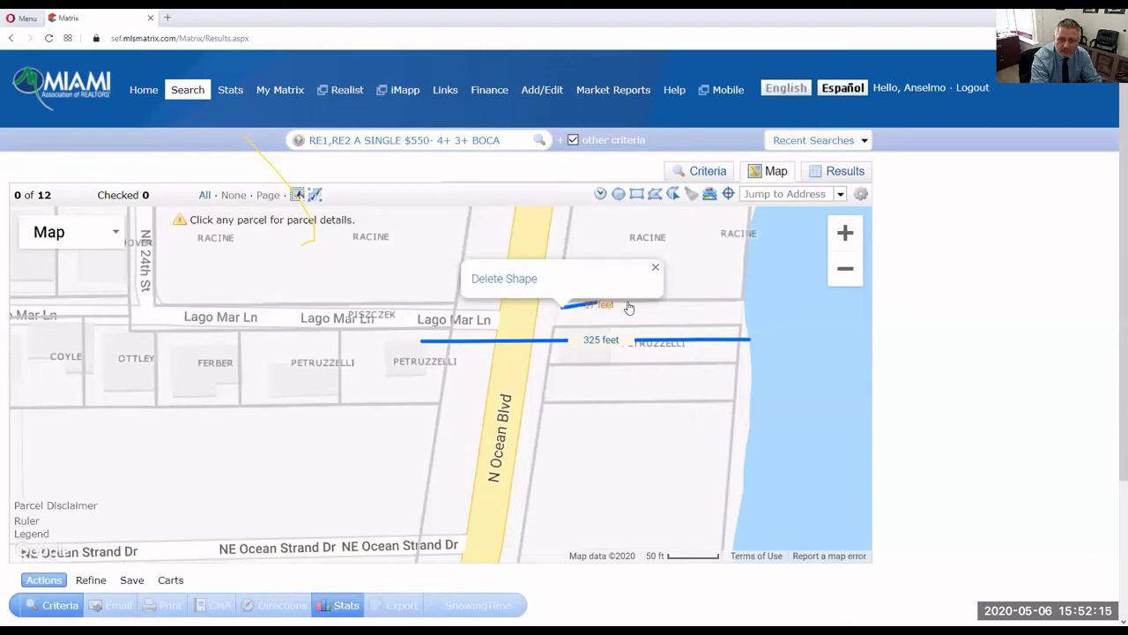
click(760, 311)
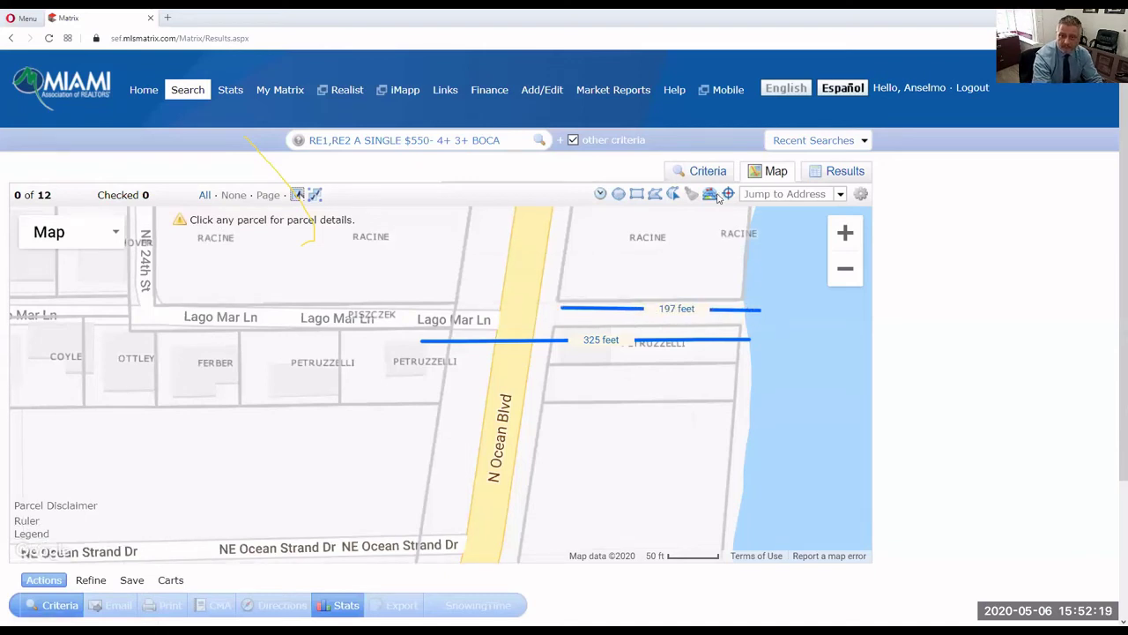
- Delete the 325 ft and 197 ft measurement lines and zoom the map back out
click(586, 339)
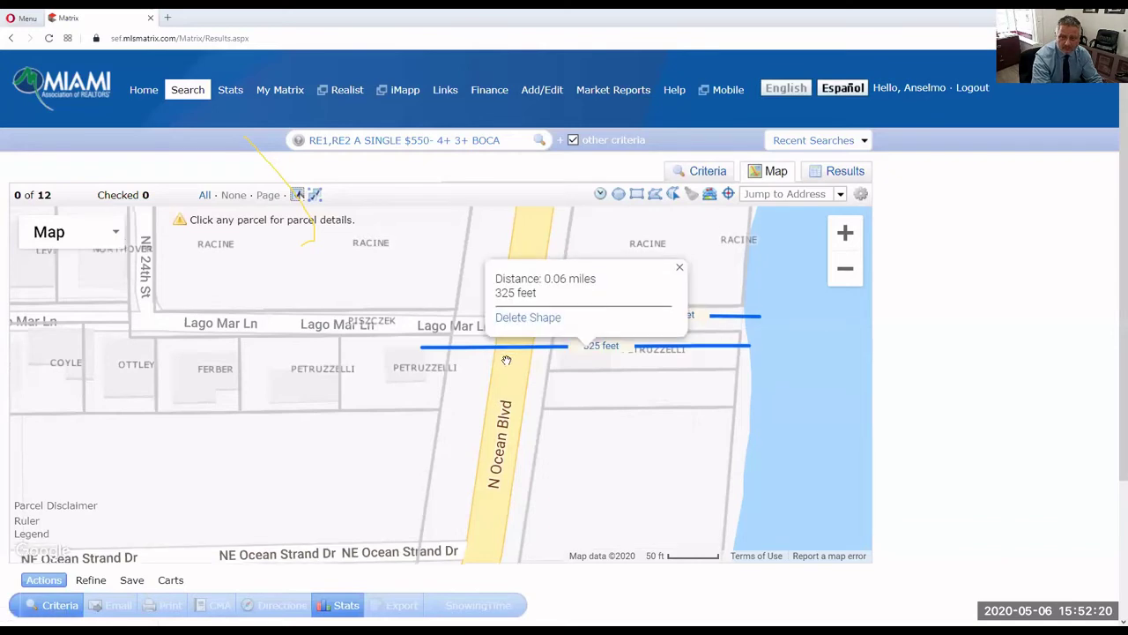
click(527, 317)
click(599, 316)
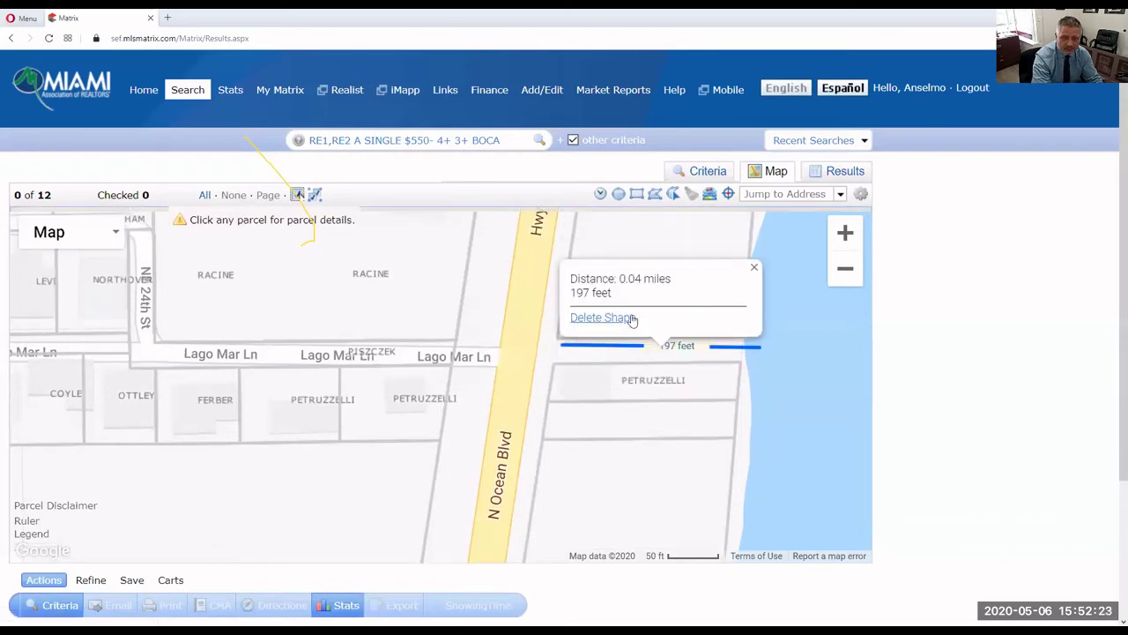
click(613, 319)
scroll(360, 402, down, 1)
scroll(360, 403, down, 3)
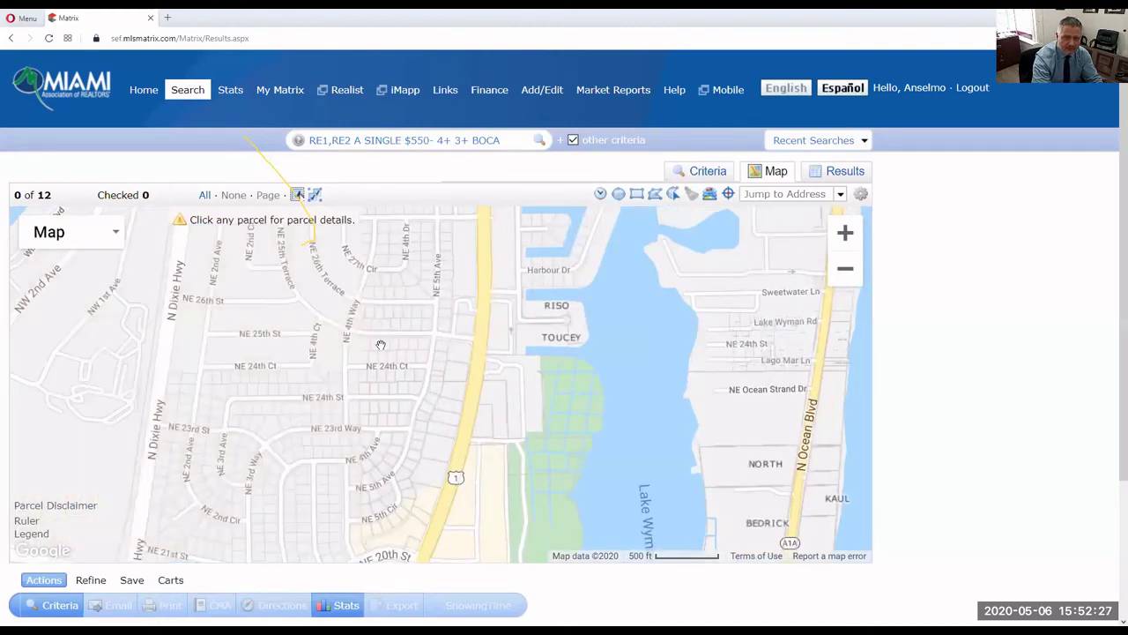
- Zoom in on NE 25th Terrace and switch the parcel labels from owner names to Lot Area
scroll(379, 353, up, 3)
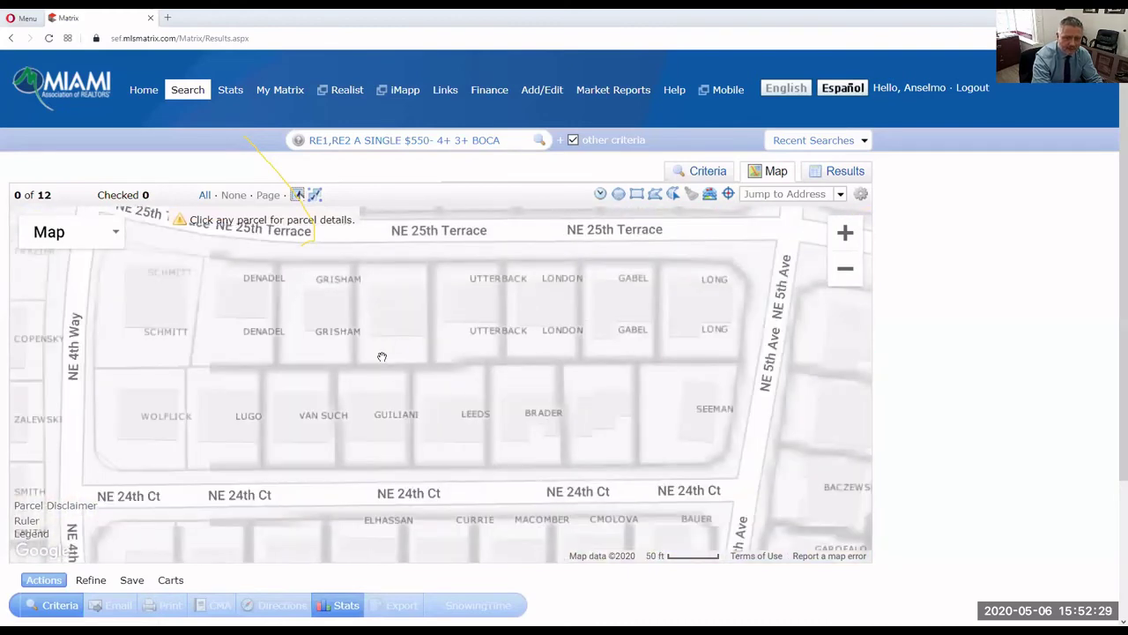
scroll(385, 352, up, 1)
scroll(371, 425, up, 1)
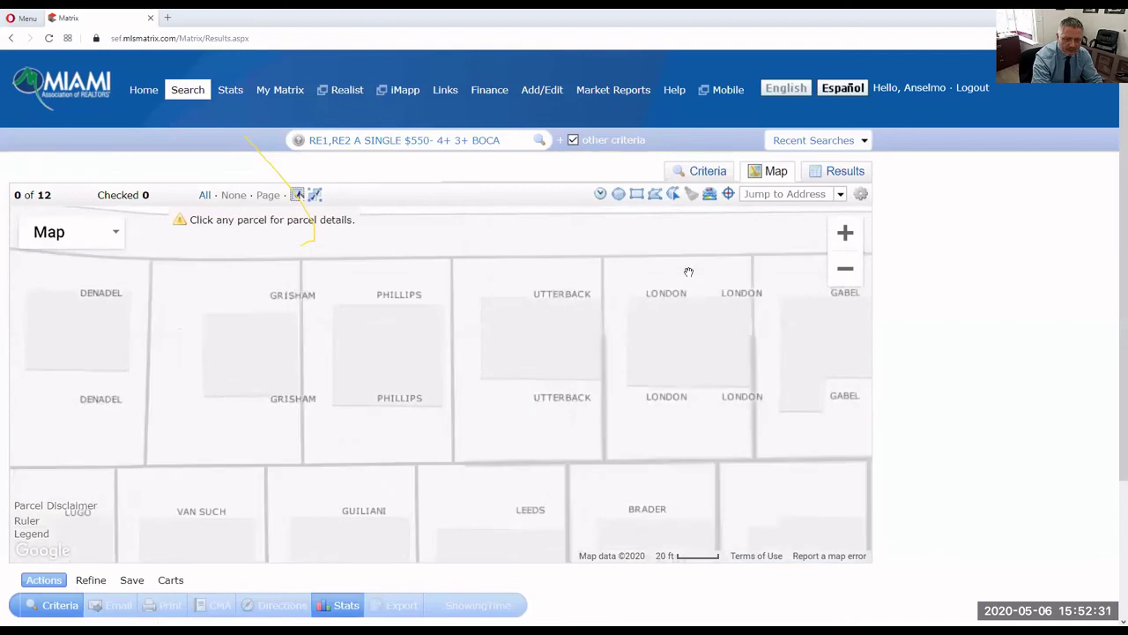
click(708, 195)
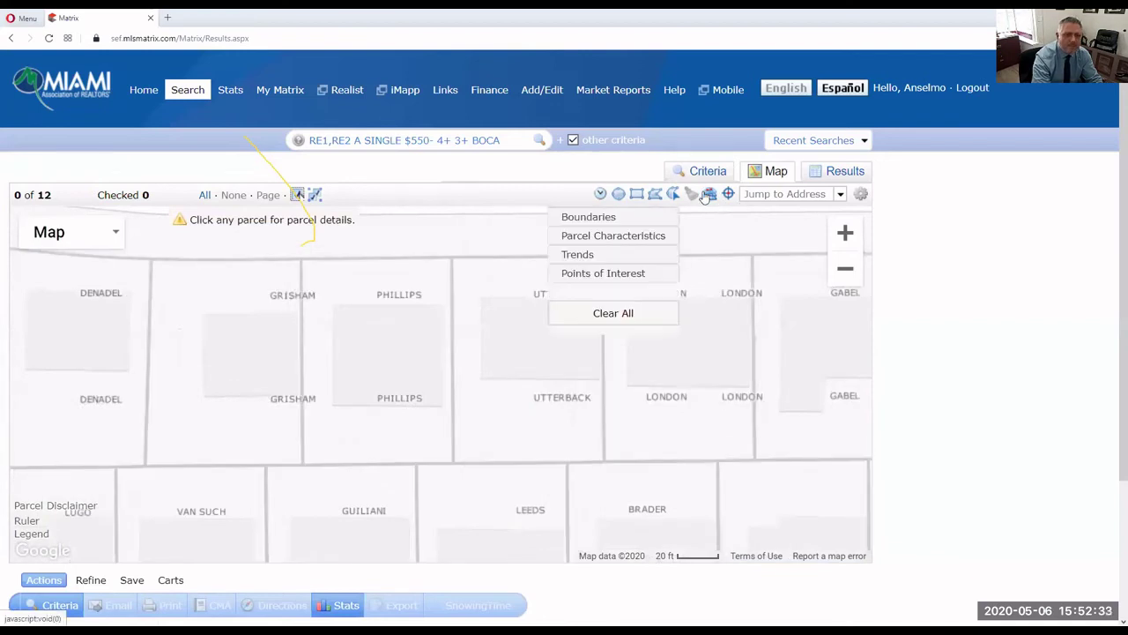
click(619, 239)
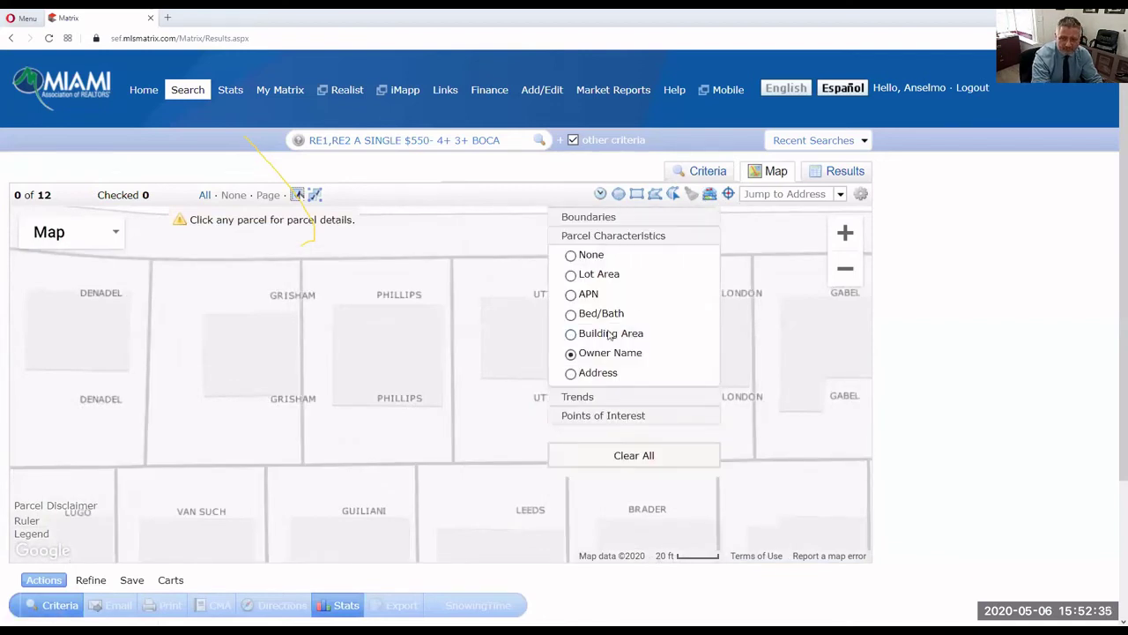
click(596, 279)
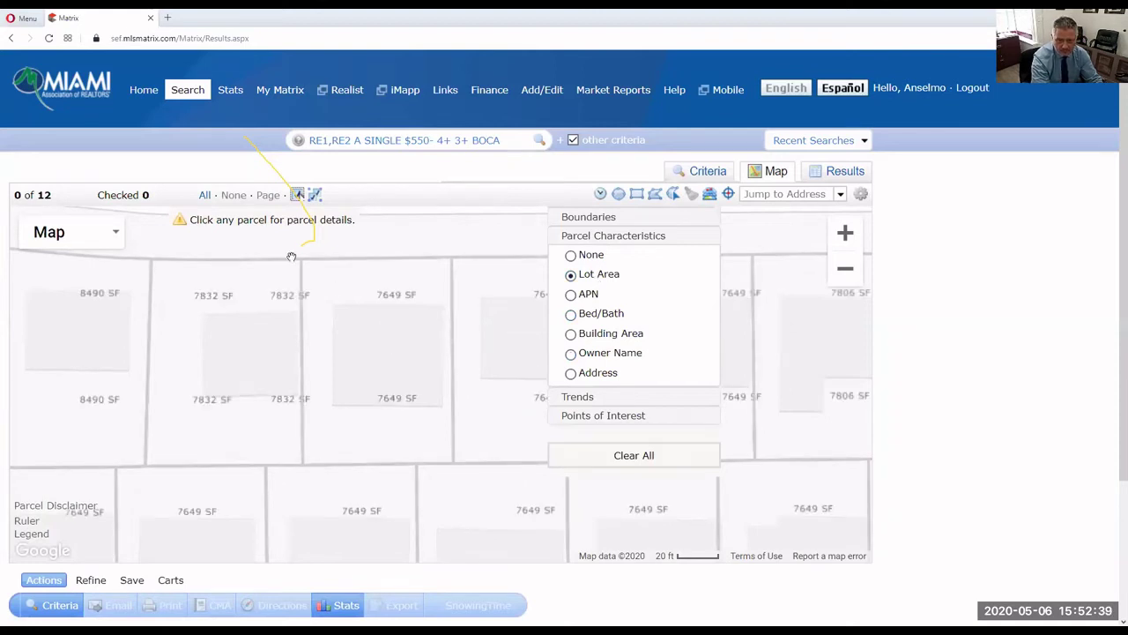
click(456, 270)
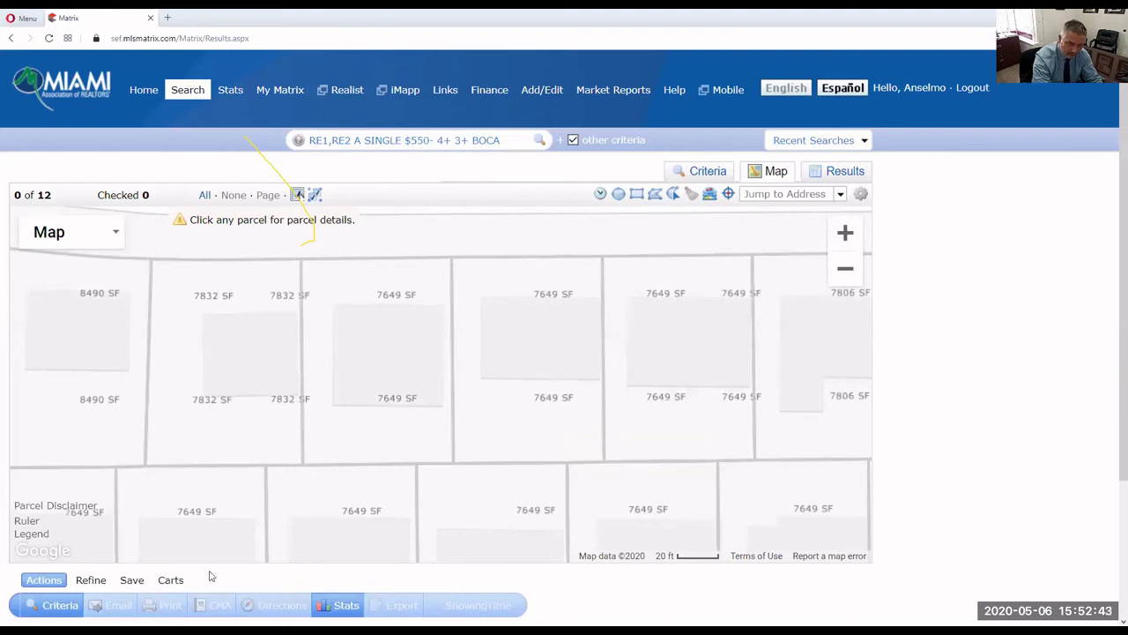
- Measure the 7649 SF parcel's 74-foot NE 25th Terrace frontage, then delete the line
click(304, 263)
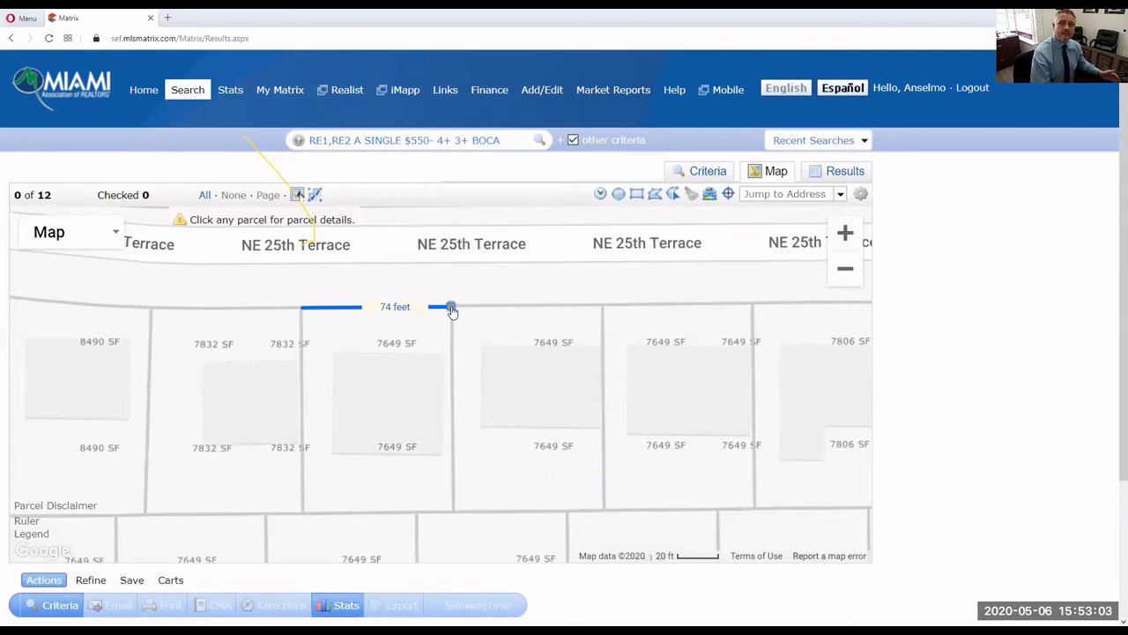
click(353, 309)
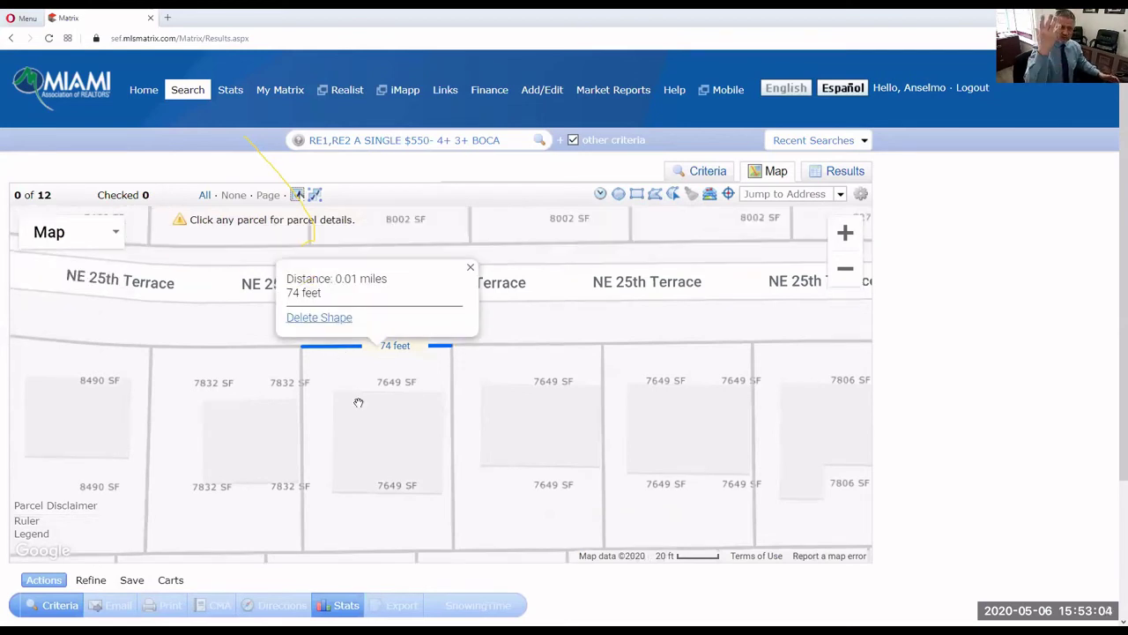
click(320, 317)
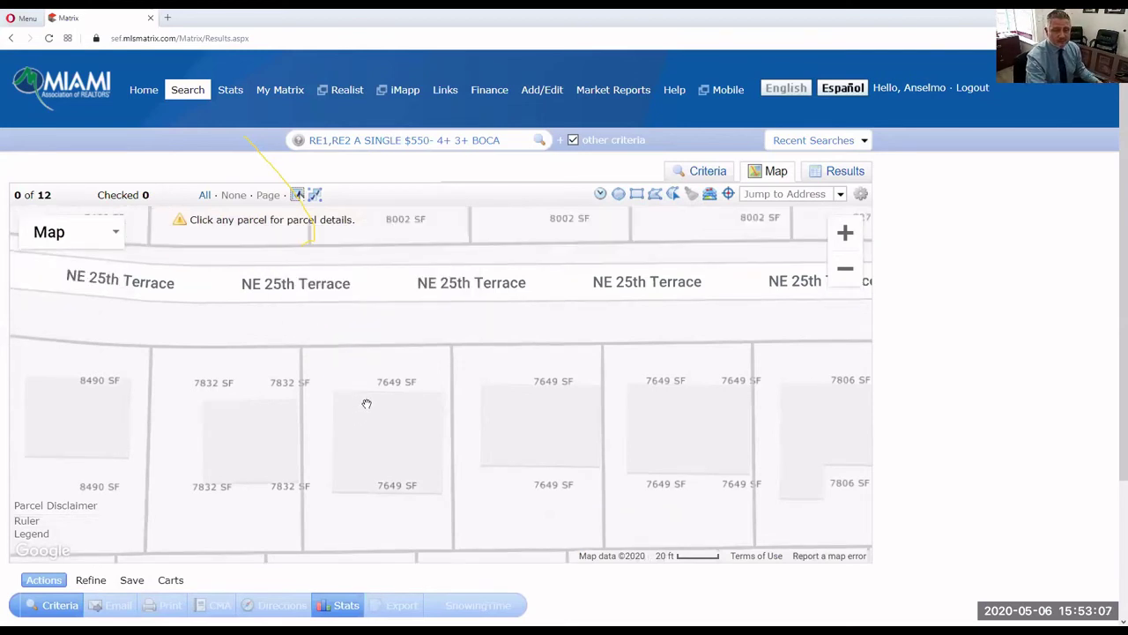
- Zoom out and pan the map west to the lake beside NW Boca Raton Blvd
scroll(363, 404, down, 2)
scroll(512, 364, up, 1)
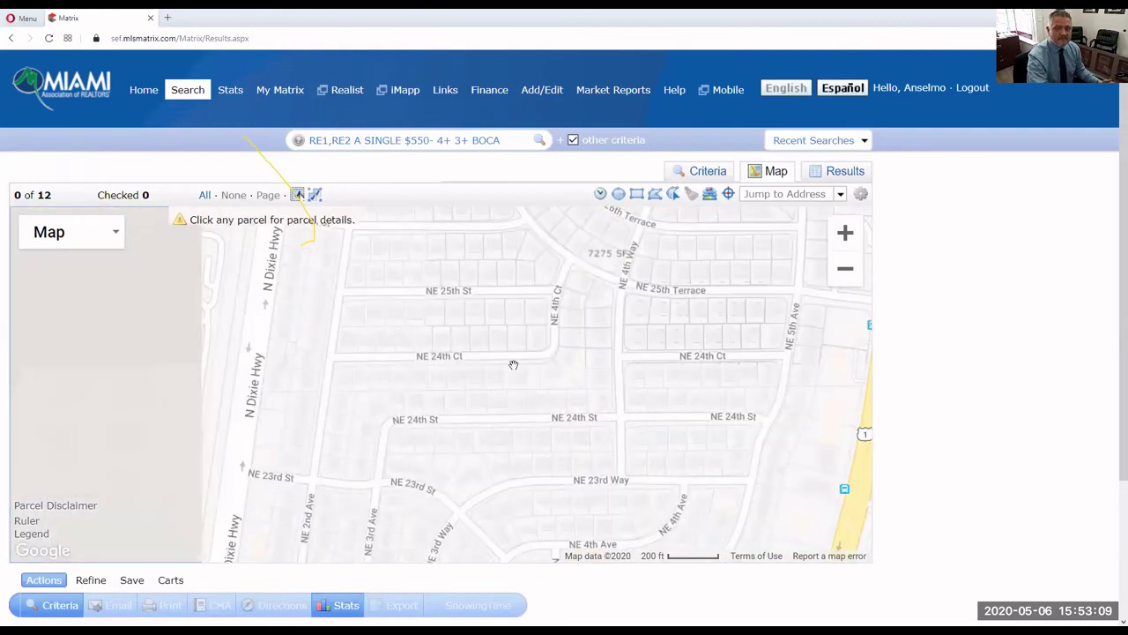
scroll(408, 389, down, 1)
drag(408, 386, 445, 371)
drag(199, 321, 525, 377)
scroll(476, 414, down, 1)
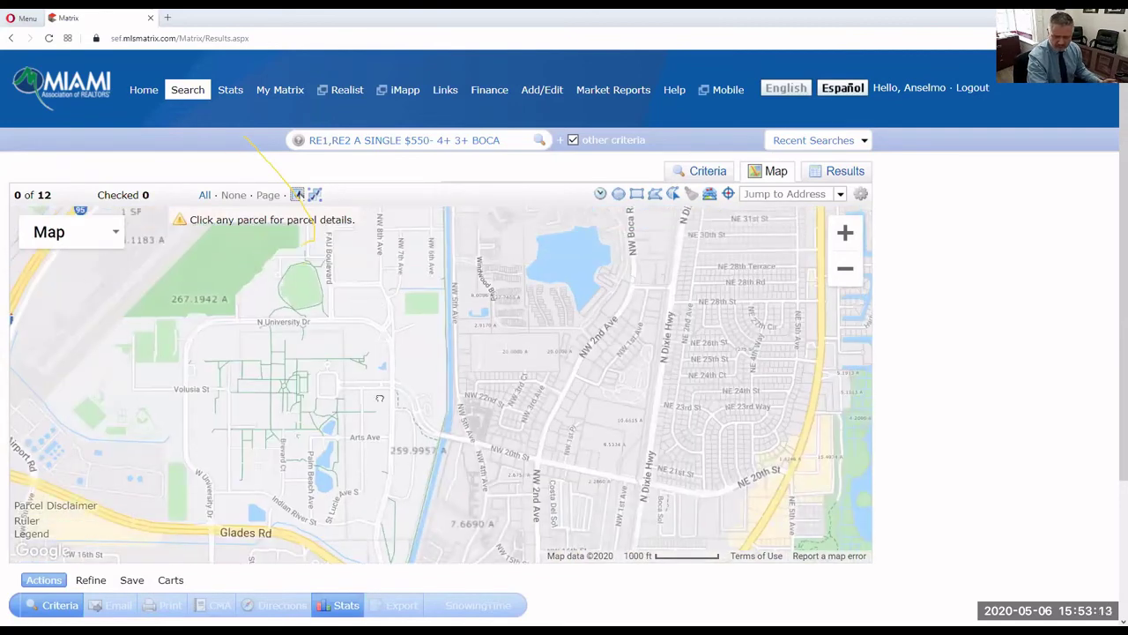
drag(366, 311, 357, 478)
drag(533, 430, 541, 396)
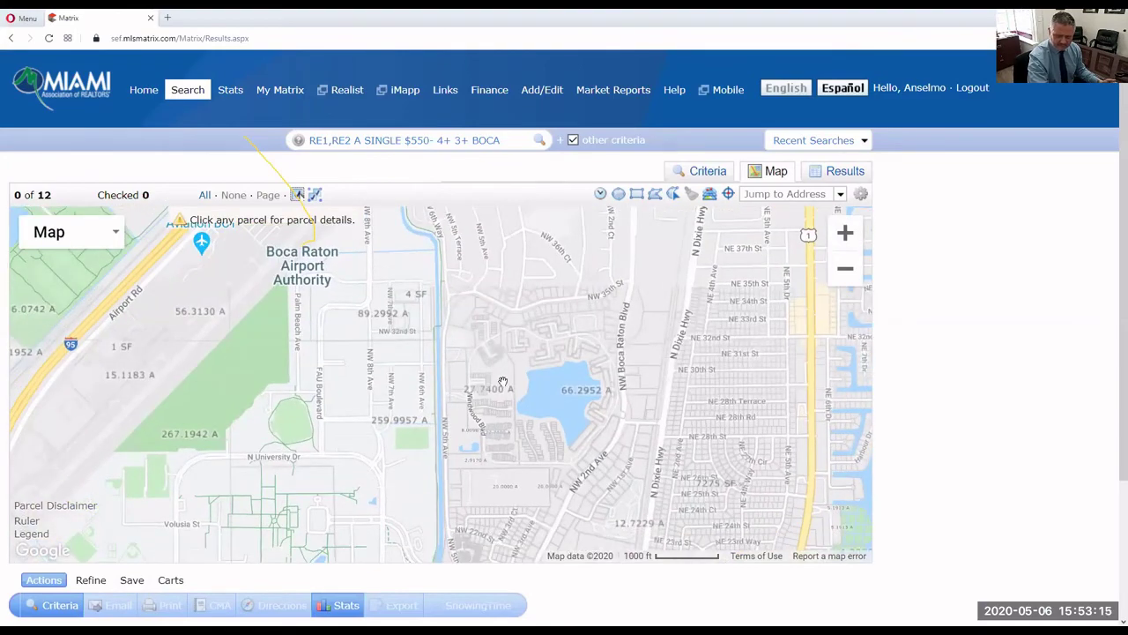
- Zoom in on the lake's eastern shoreline by Olivewood Pl and Olivewood Terrace
scroll(481, 403, up, 3)
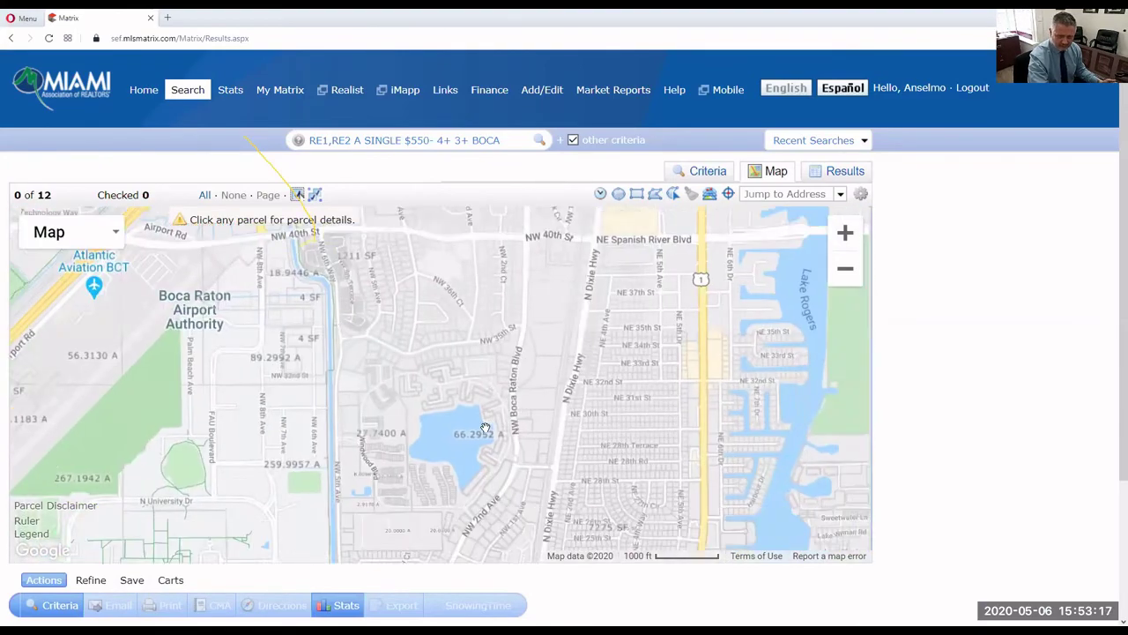
scroll(481, 403, up, 1)
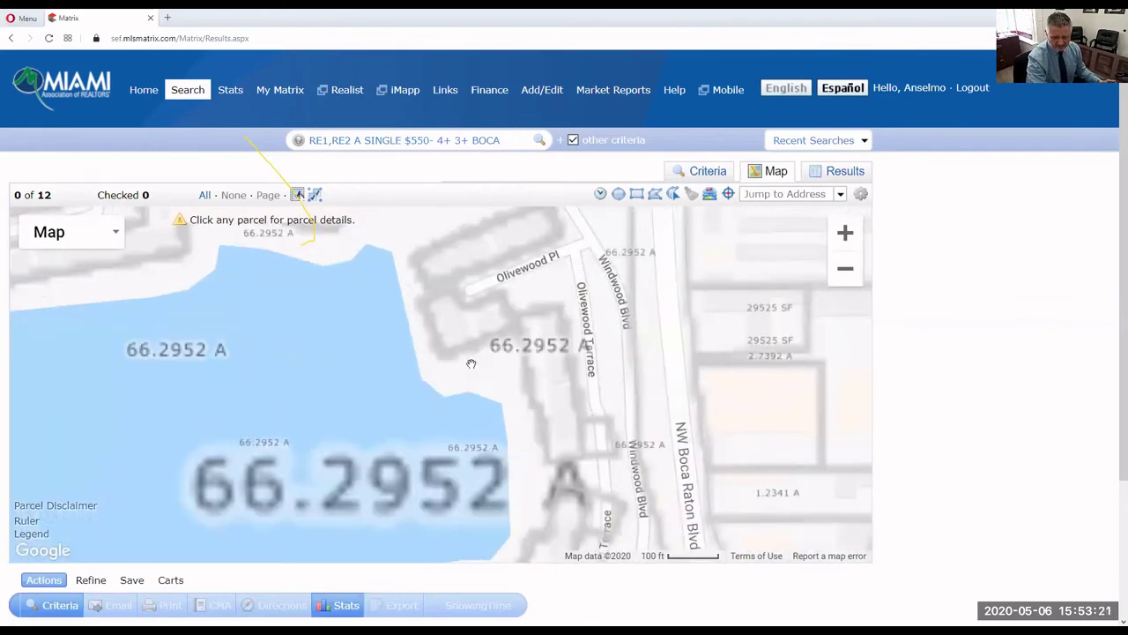
scroll(453, 373, up, 1)
drag(453, 378, 459, 435)
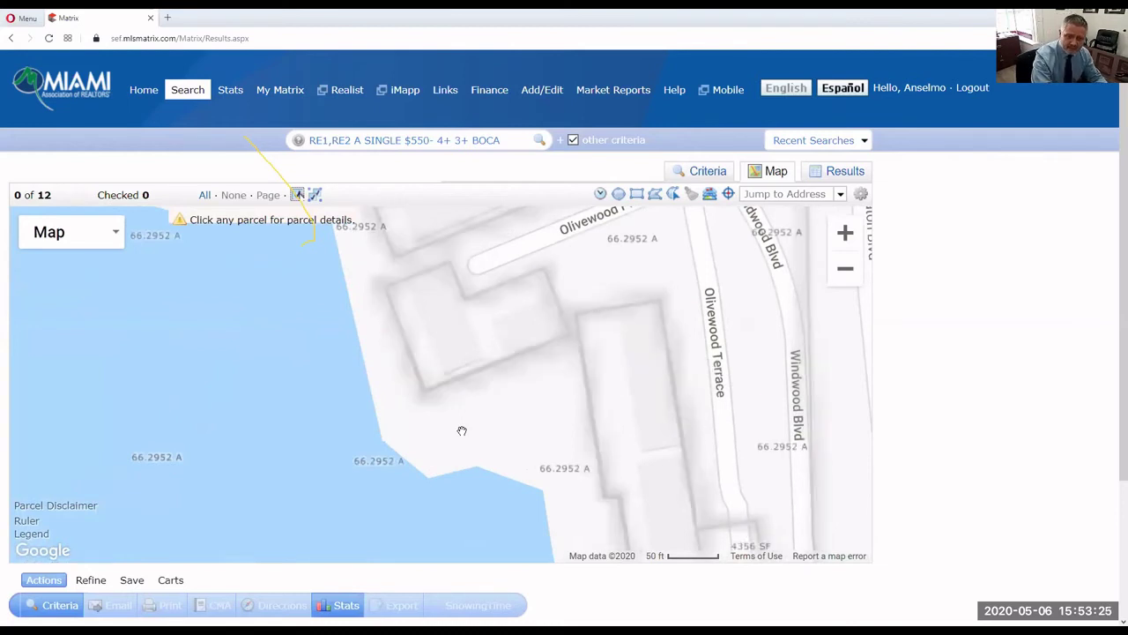
drag(462, 430, 466, 451)
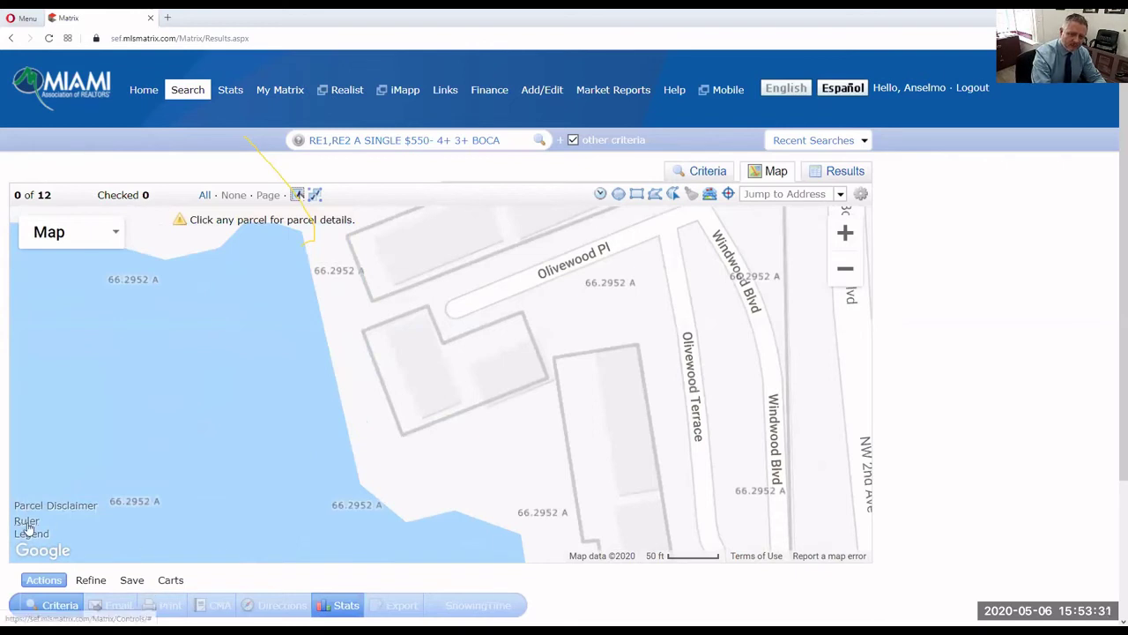
- Draw a ruler line along the shoreline beside Olivewood Pl, reading 150 ft (0.03 miles)
click(325, 337)
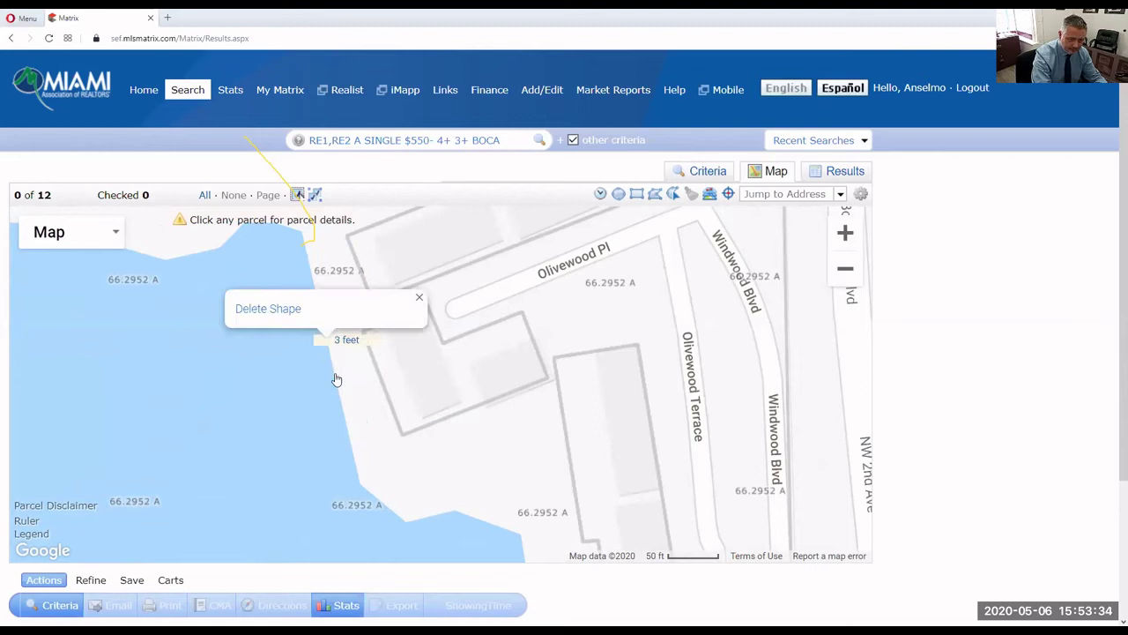
click(346, 429)
drag(351, 445, 361, 485)
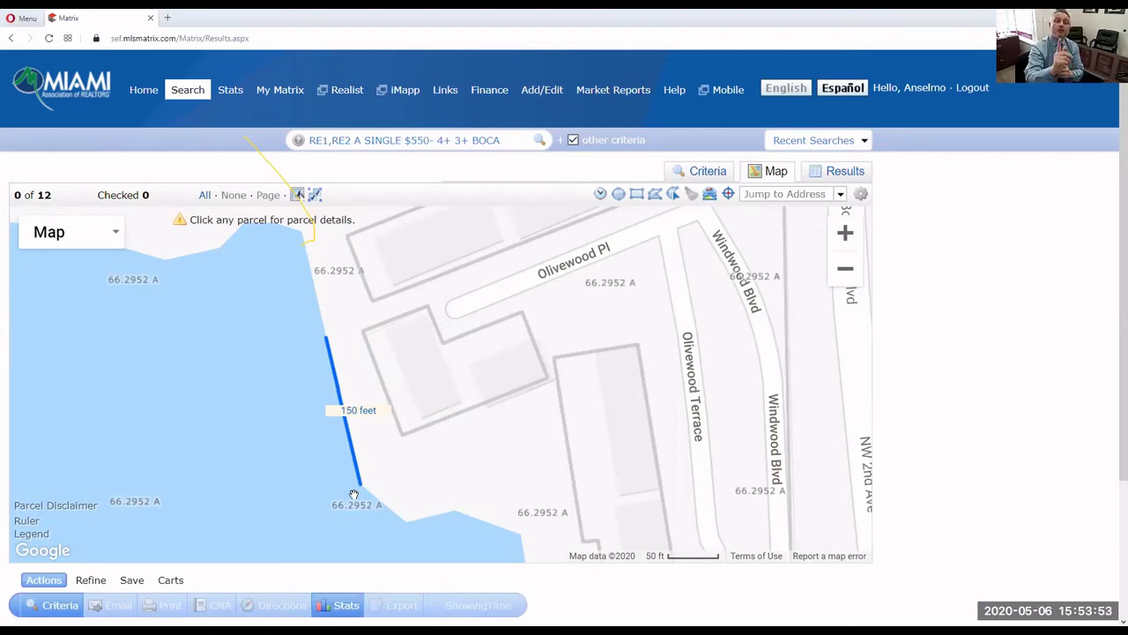
click(370, 416)
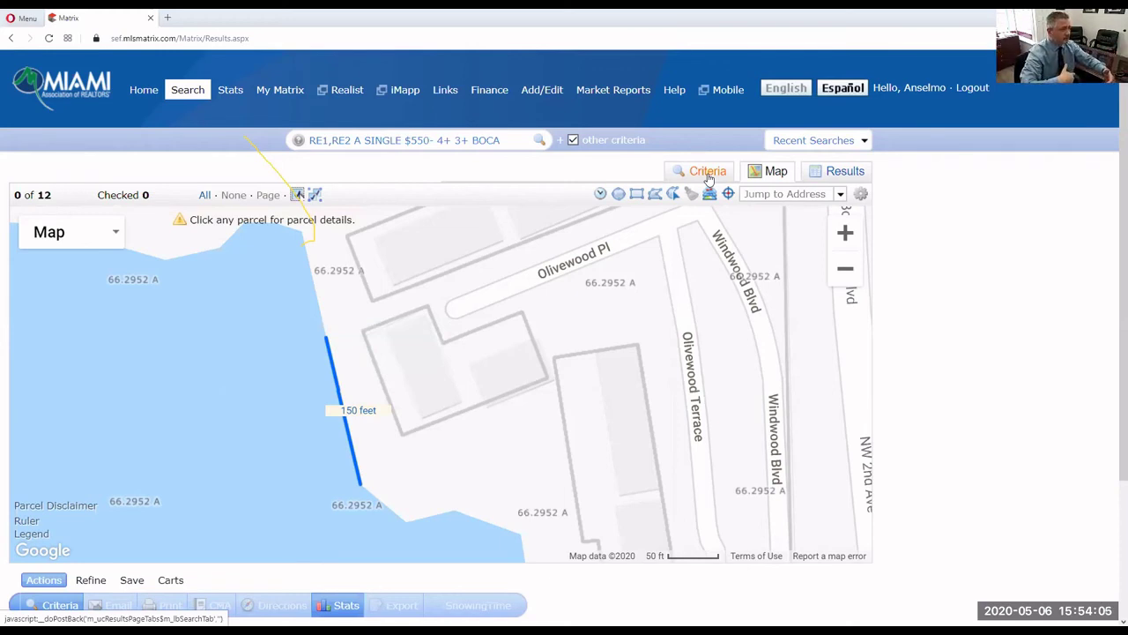
- Return to the criteria form and start a blank RE1/RE2 Single Family/Condo search
click(707, 172)
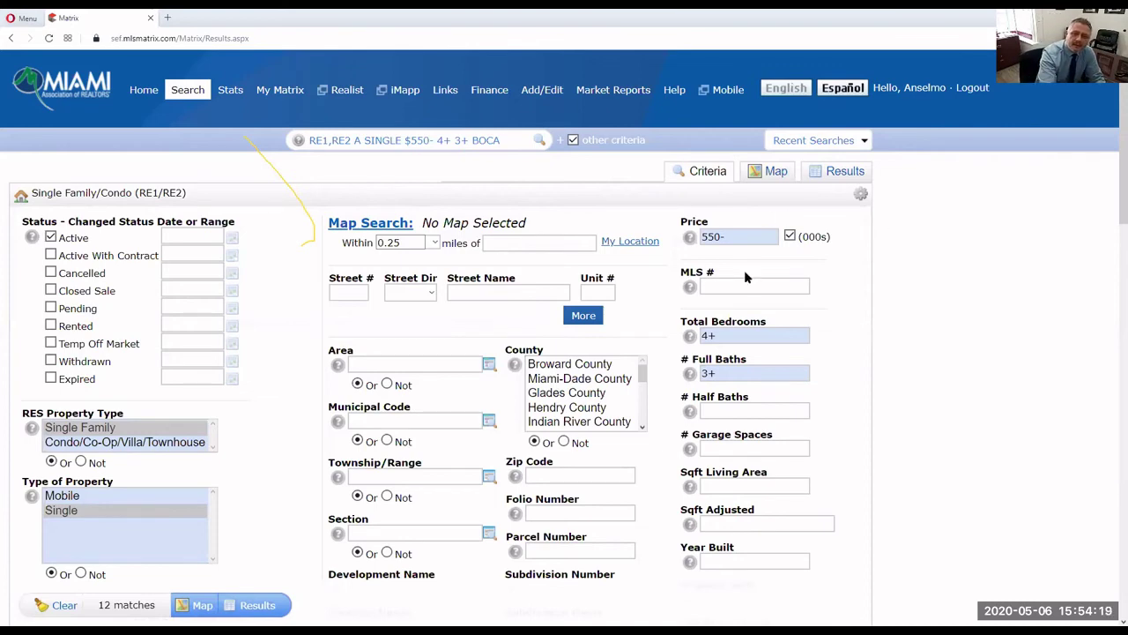
click(190, 96)
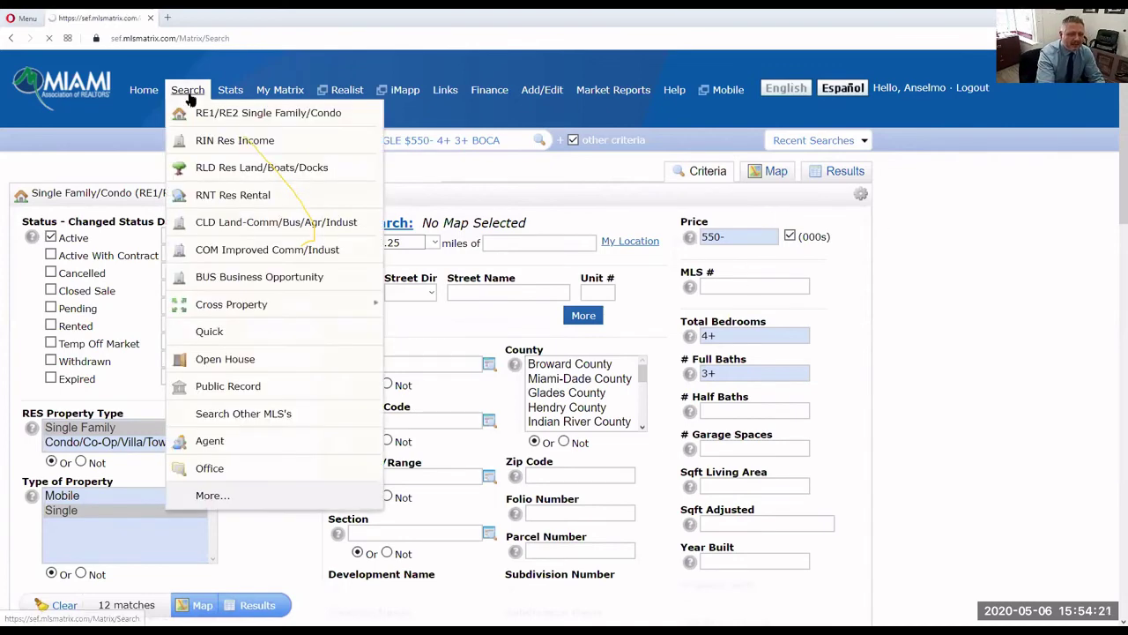
mouse_move(197, 95)
click(208, 114)
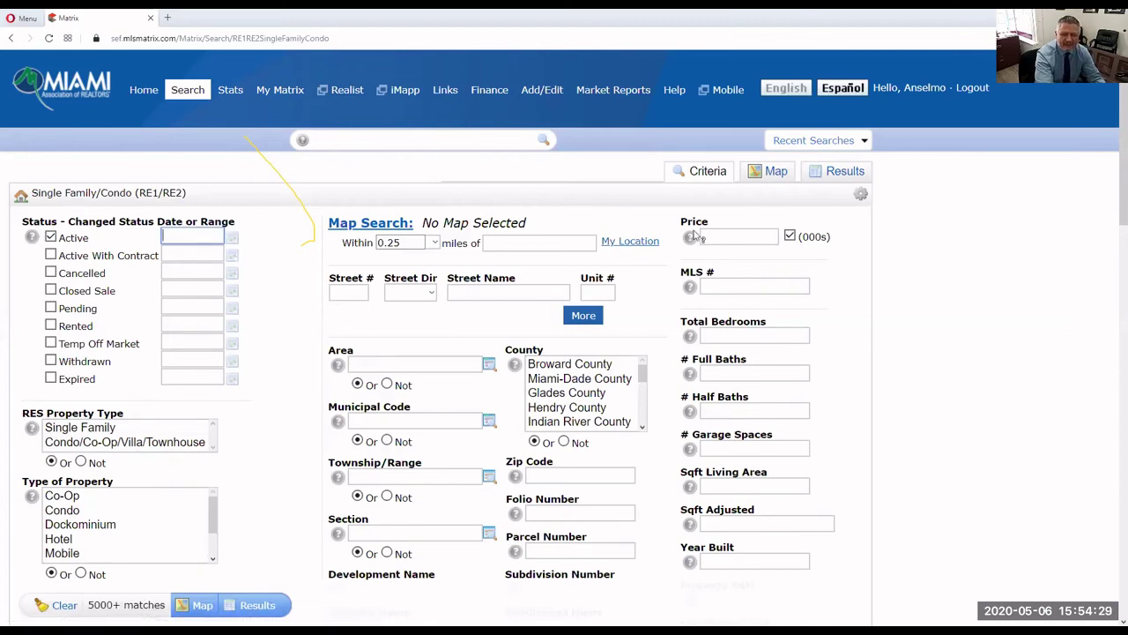
click(776, 172)
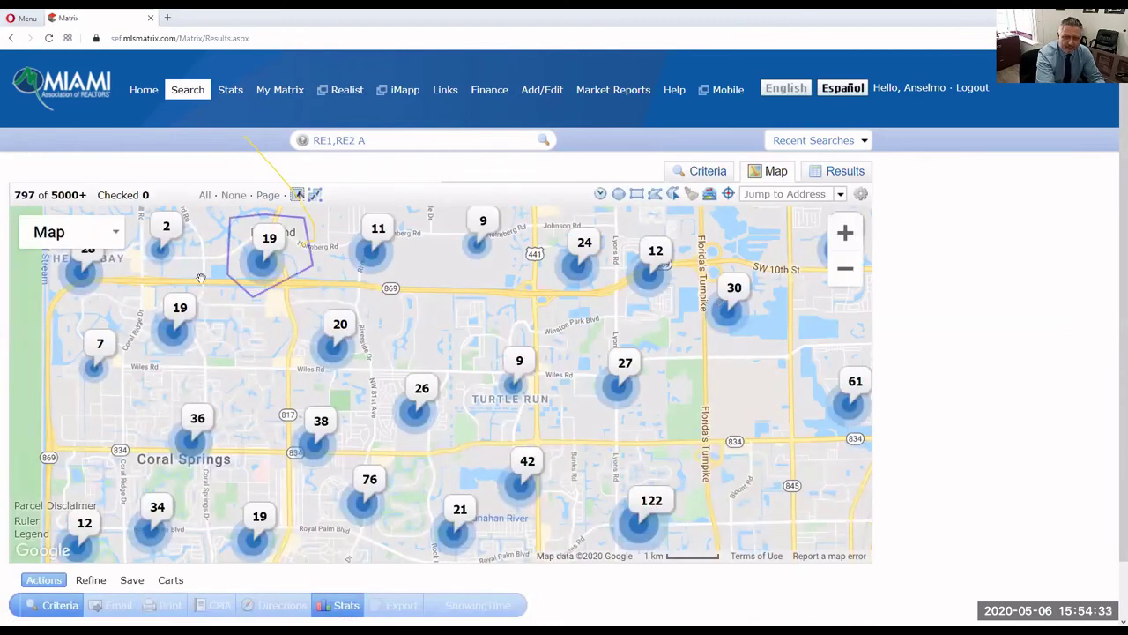
scroll(359, 370, up, 1)
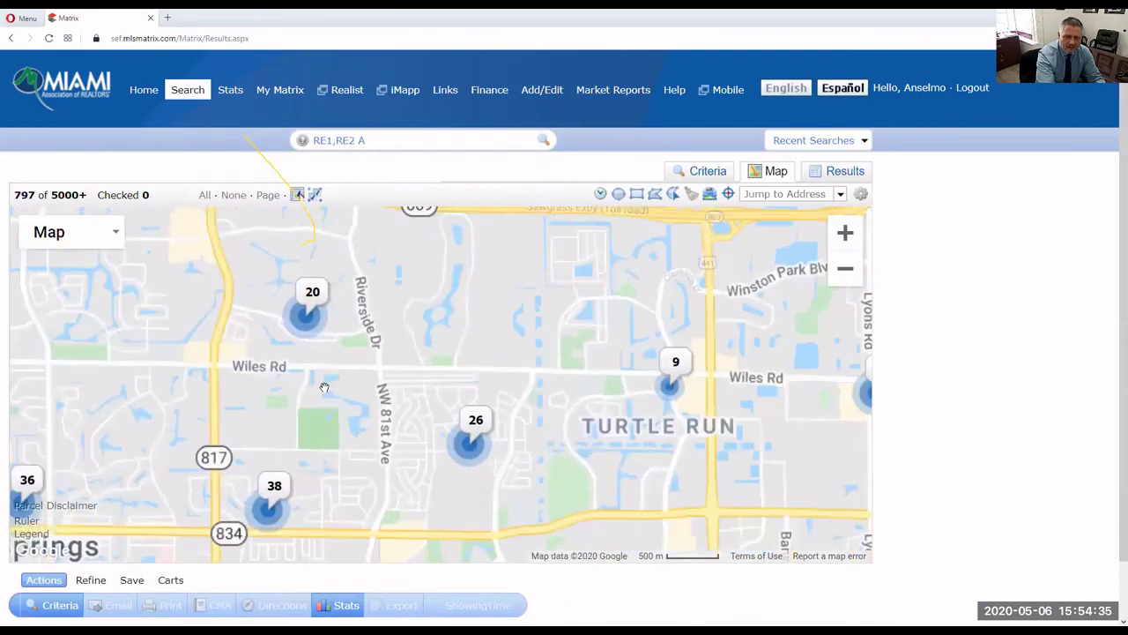
scroll(310, 351, up, 1)
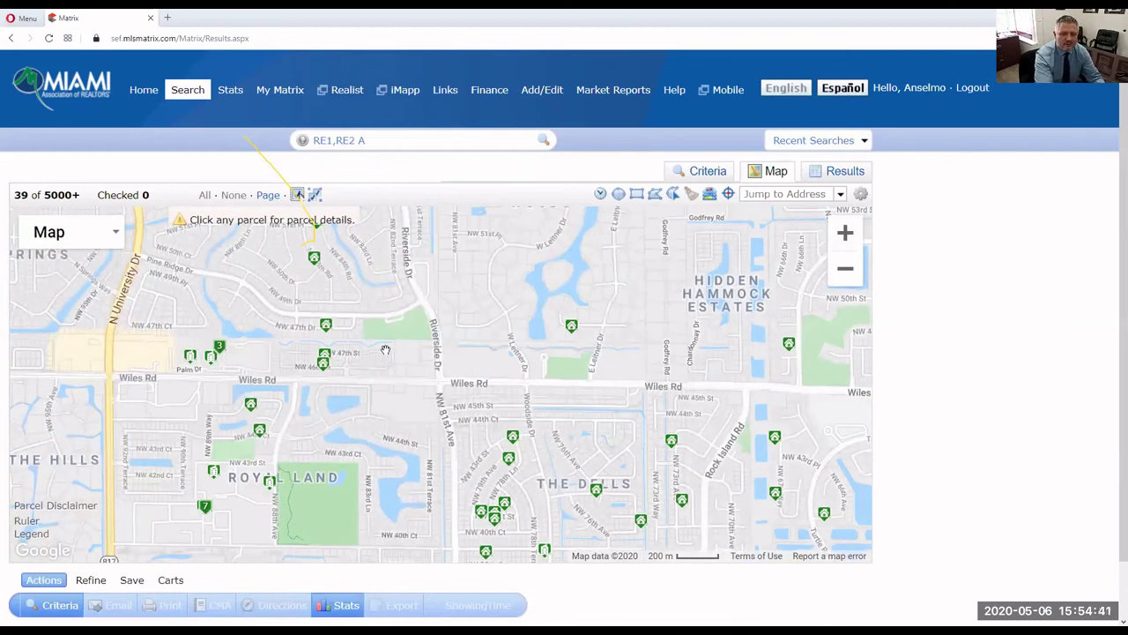
click(709, 172)
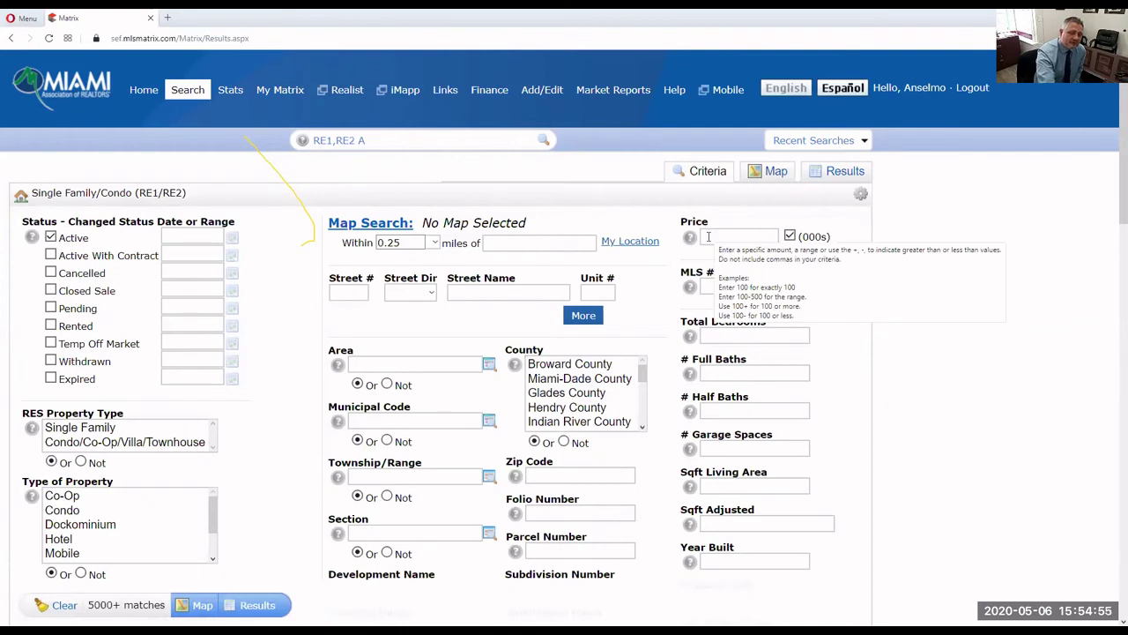
- Enter 0 as the Price, narrowing the search to 3 matches
click(708, 237)
text(0)
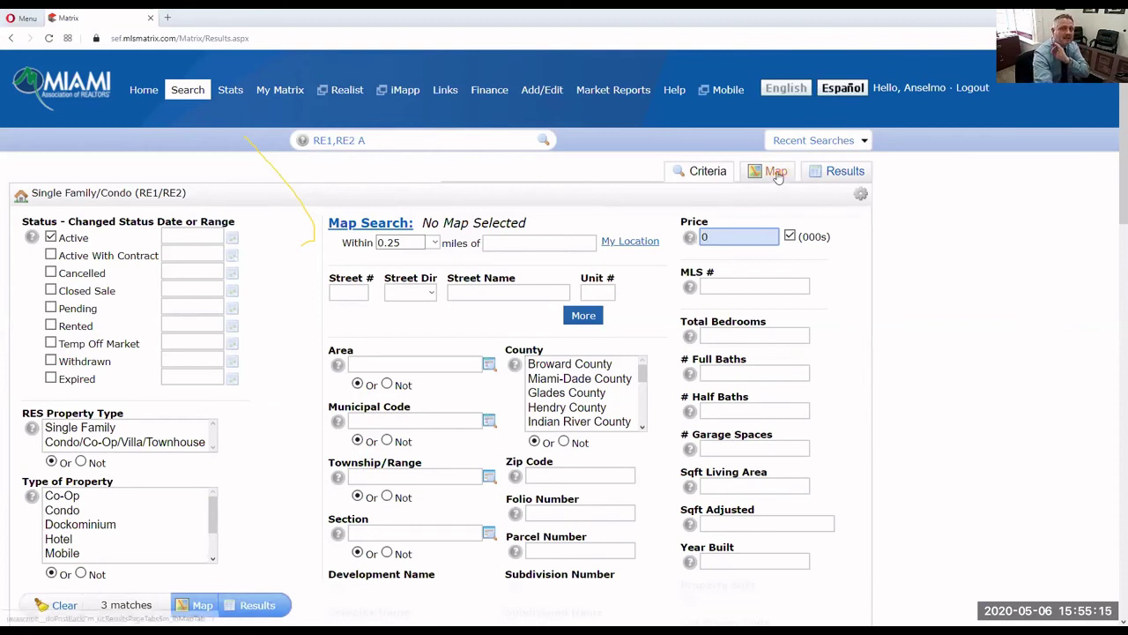
mouse_move(723, 235)
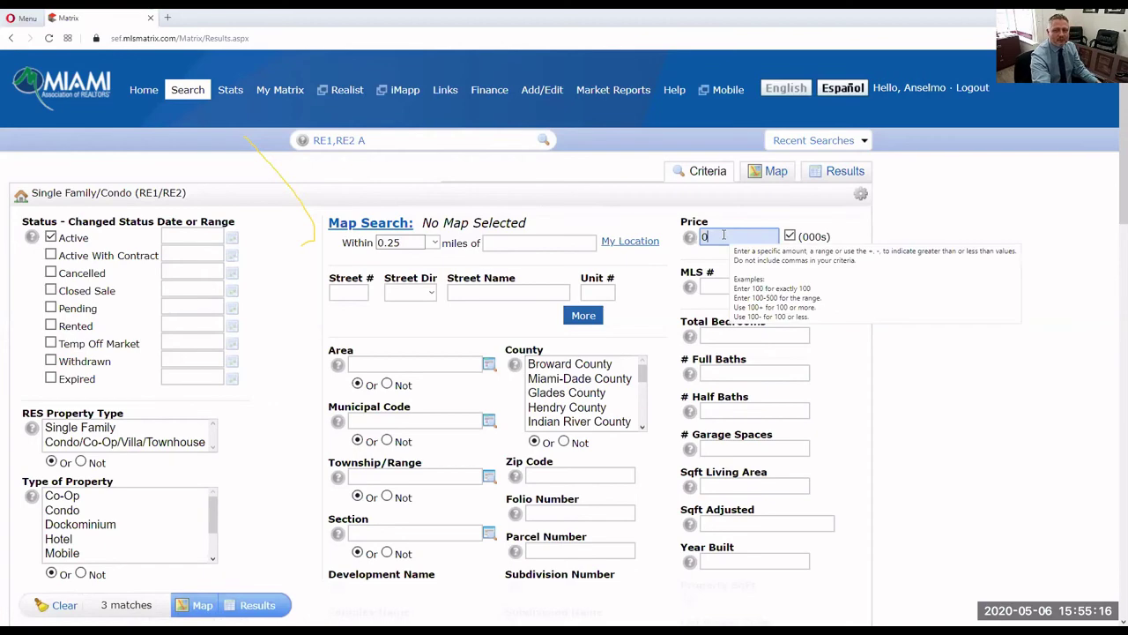
click(779, 172)
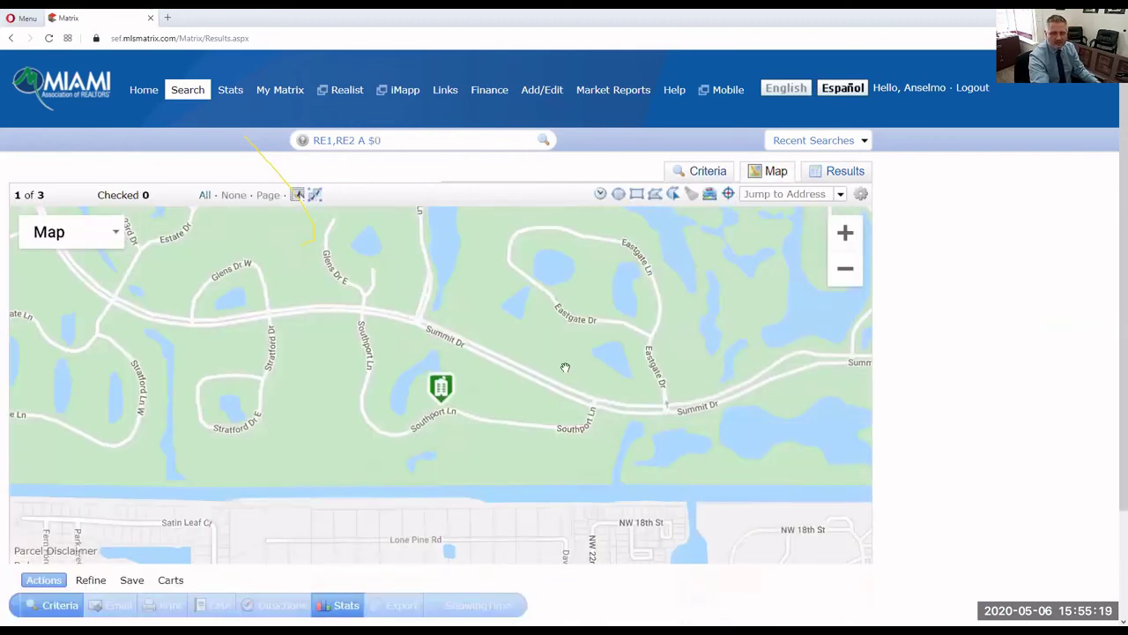
scroll(565, 367, down, 3)
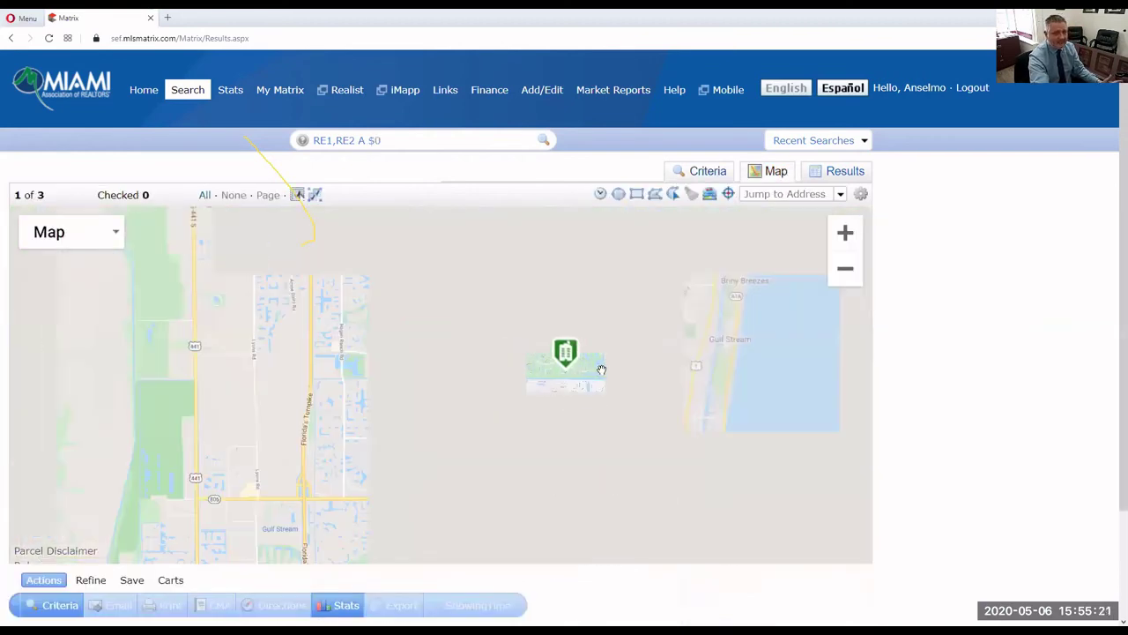
drag(525, 326, 521, 211)
scroll(515, 373, up, 2)
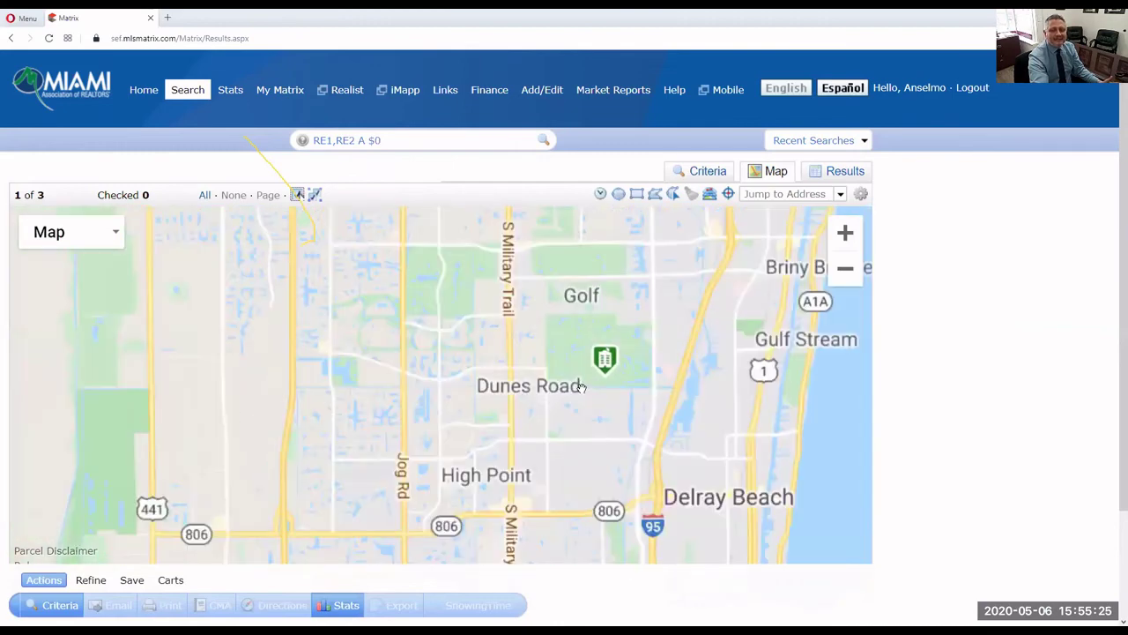
click(562, 335)
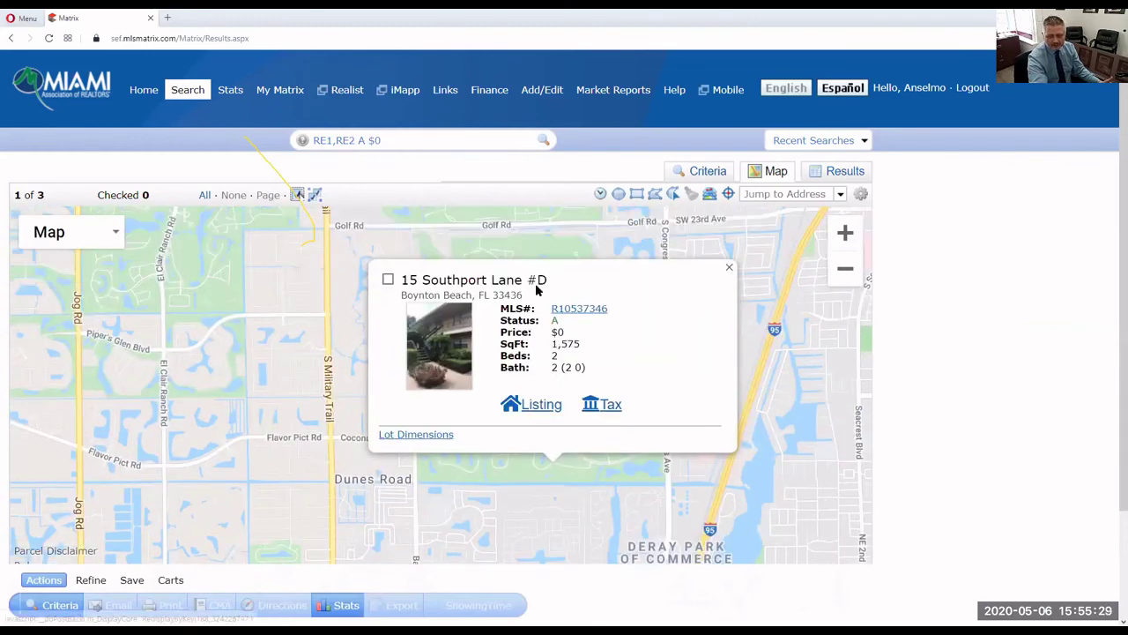
double_click(559, 333)
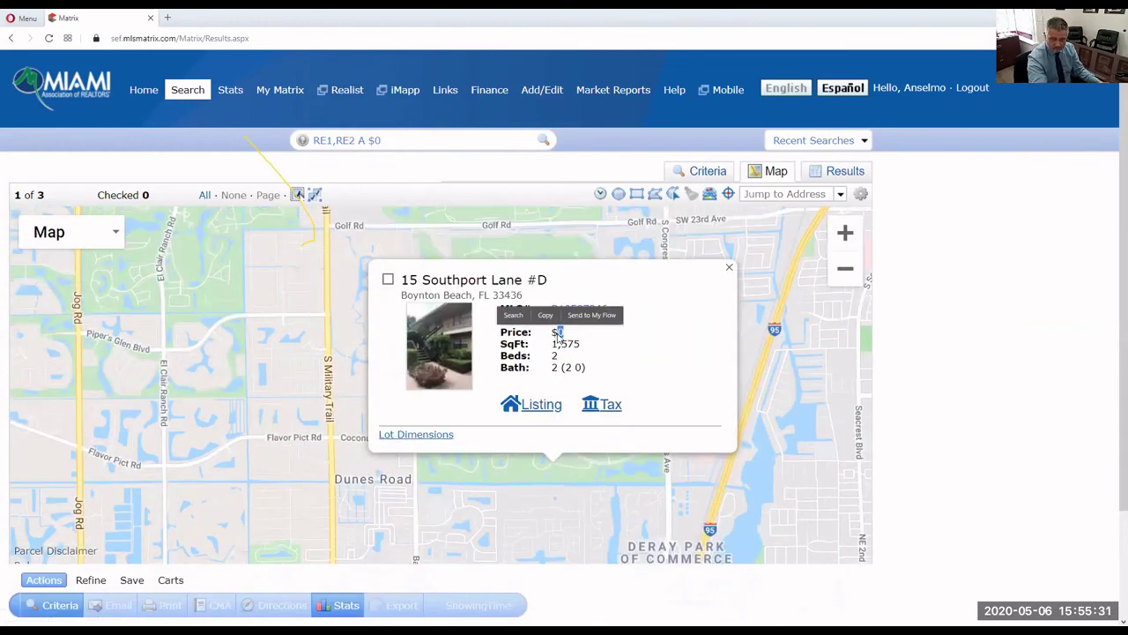
click(670, 343)
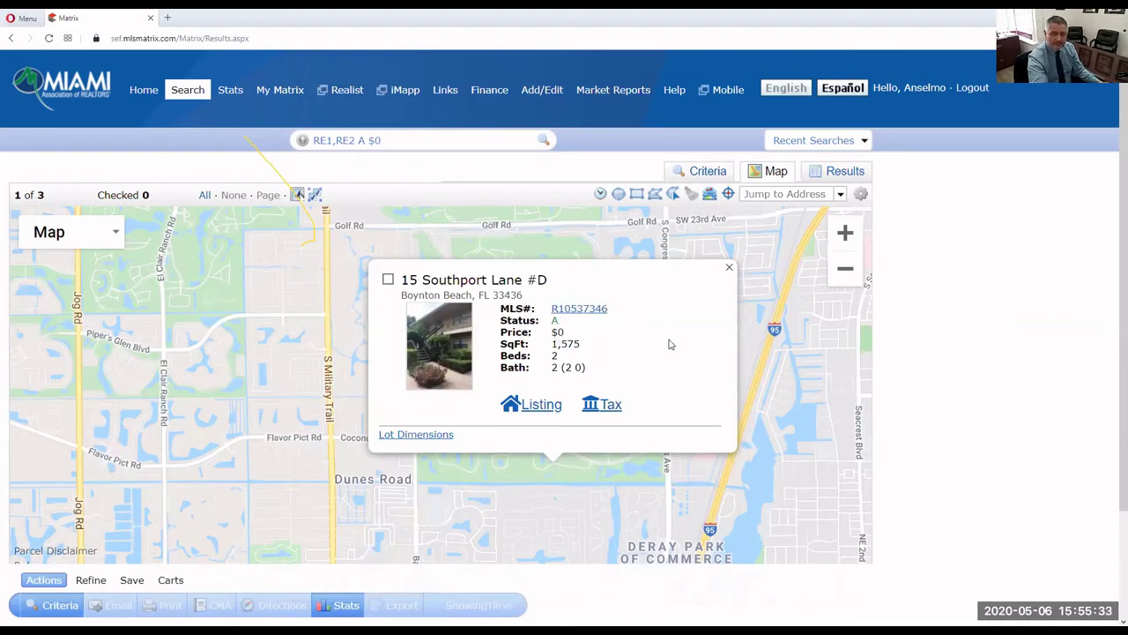
click(574, 309)
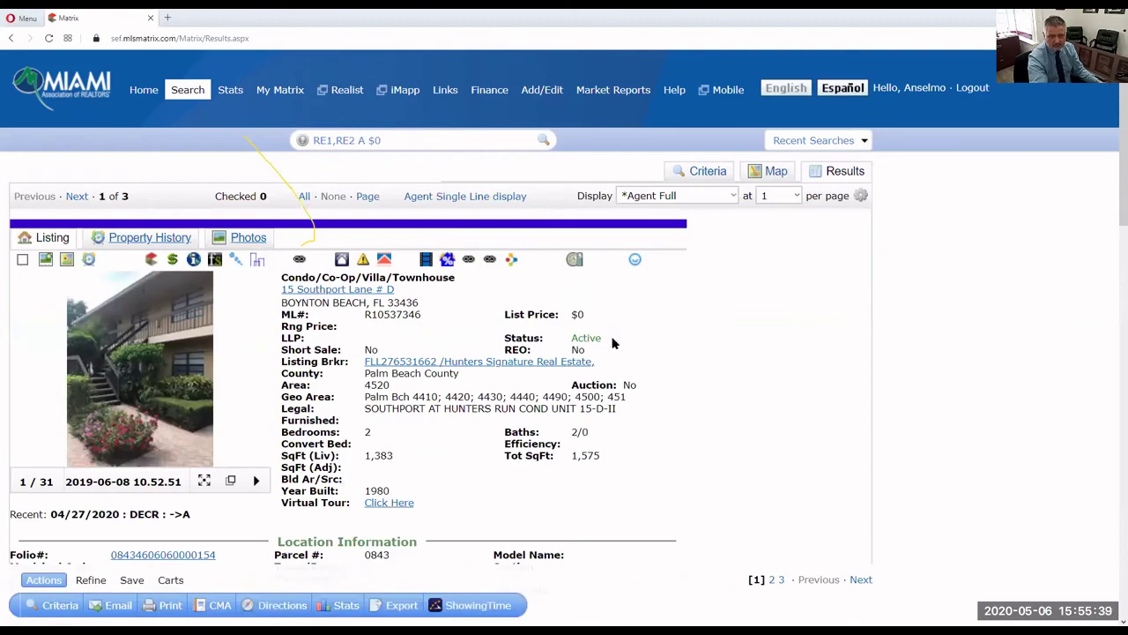
scroll(635, 368, down, 3)
scroll(617, 363, down, 8)
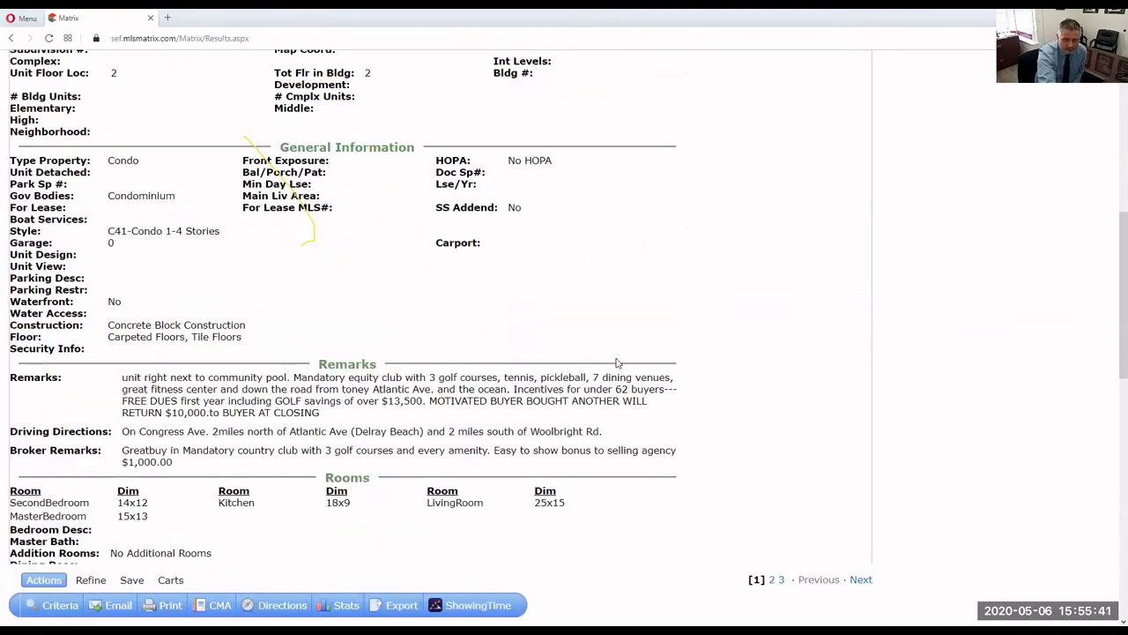
scroll(617, 357, down, 2)
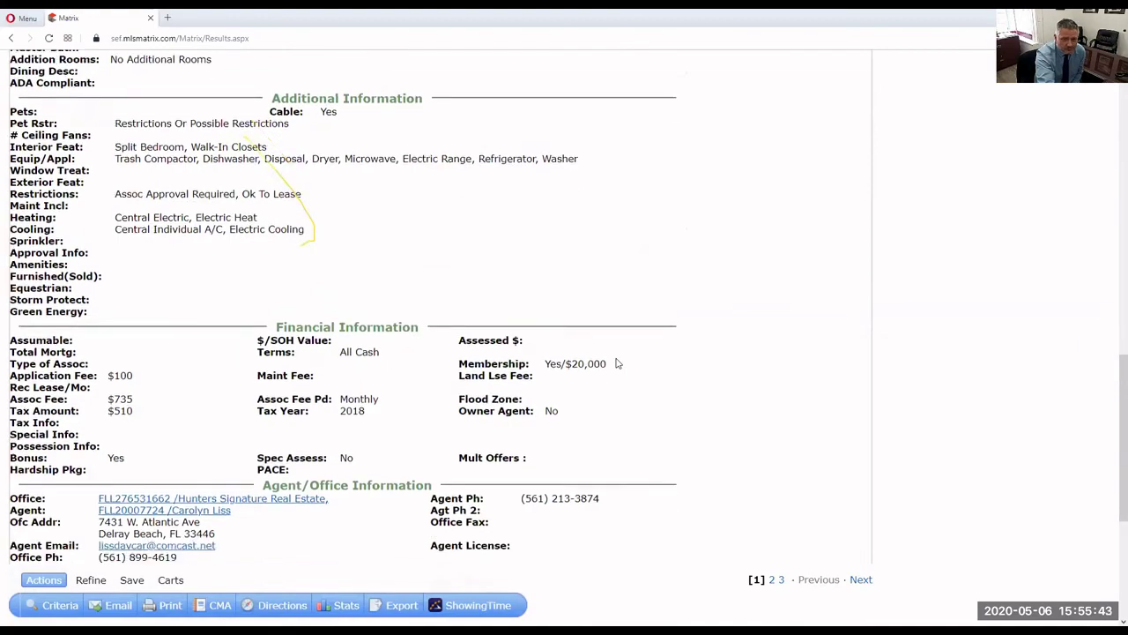
scroll(432, 416, down, 2)
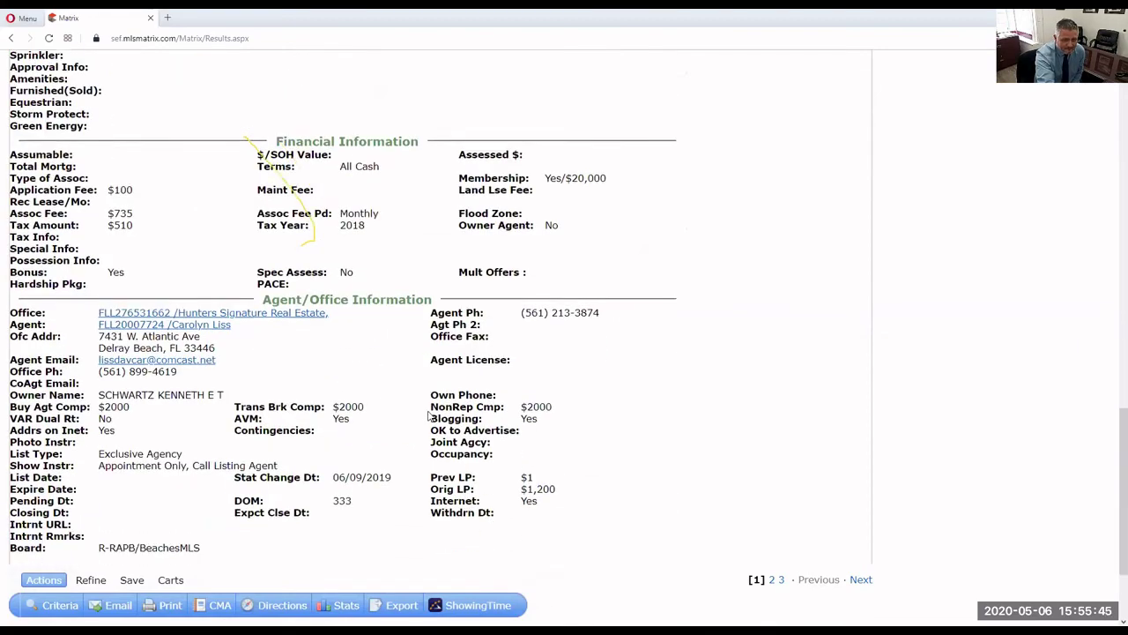
scroll(438, 414, up, 10)
scroll(437, 415, up, 3)
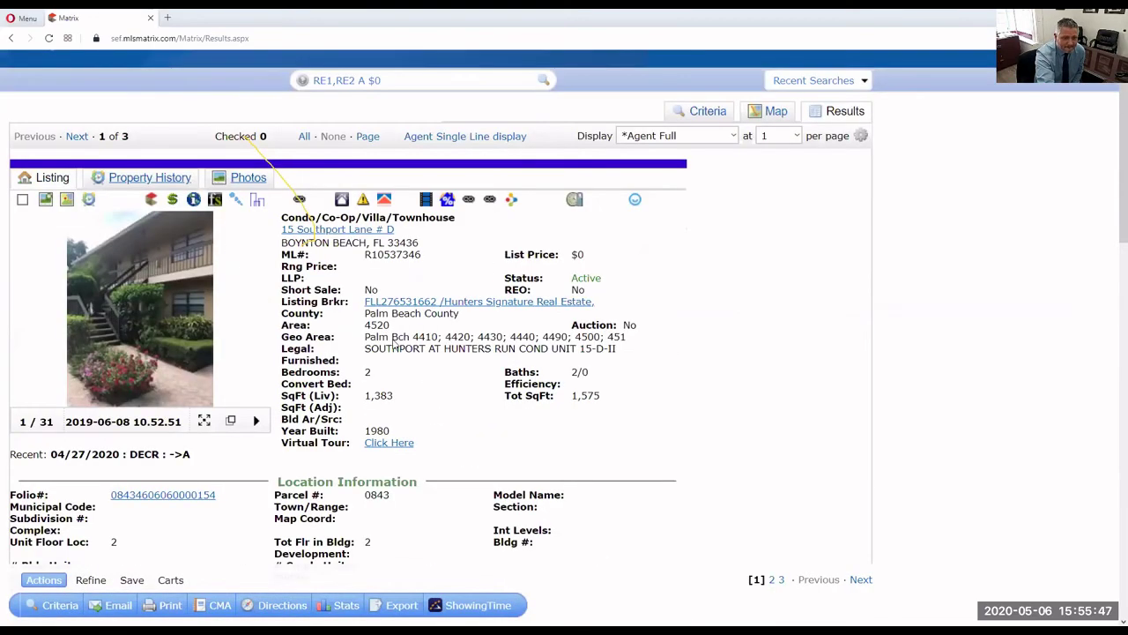
- Close the map listing summary, pan away, and return to the criteria form's Price field
click(778, 116)
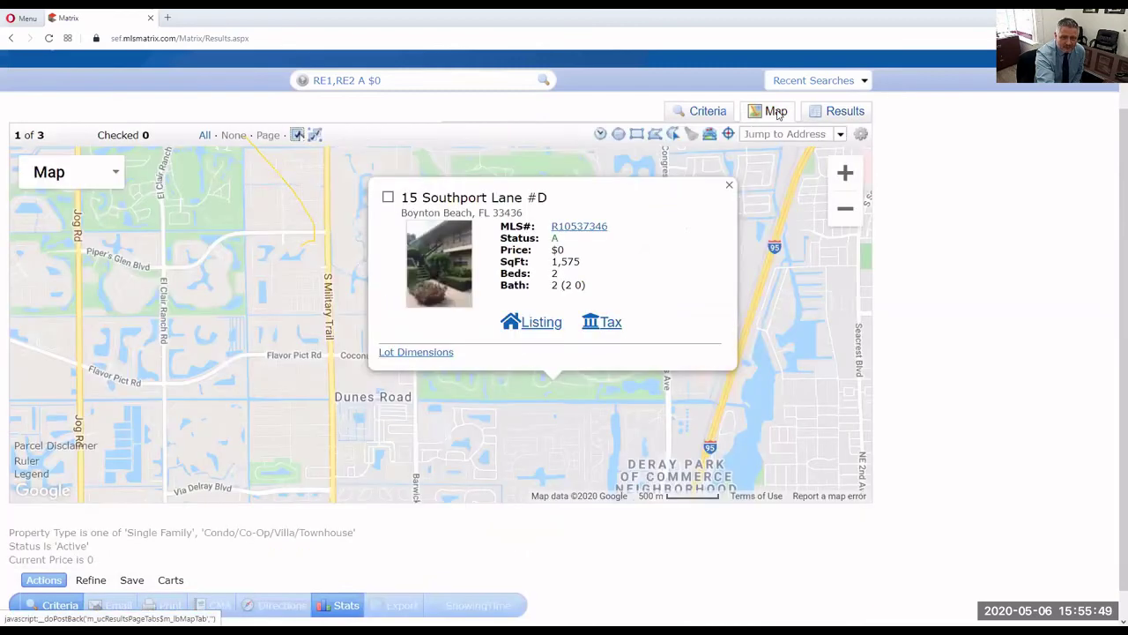
click(728, 185)
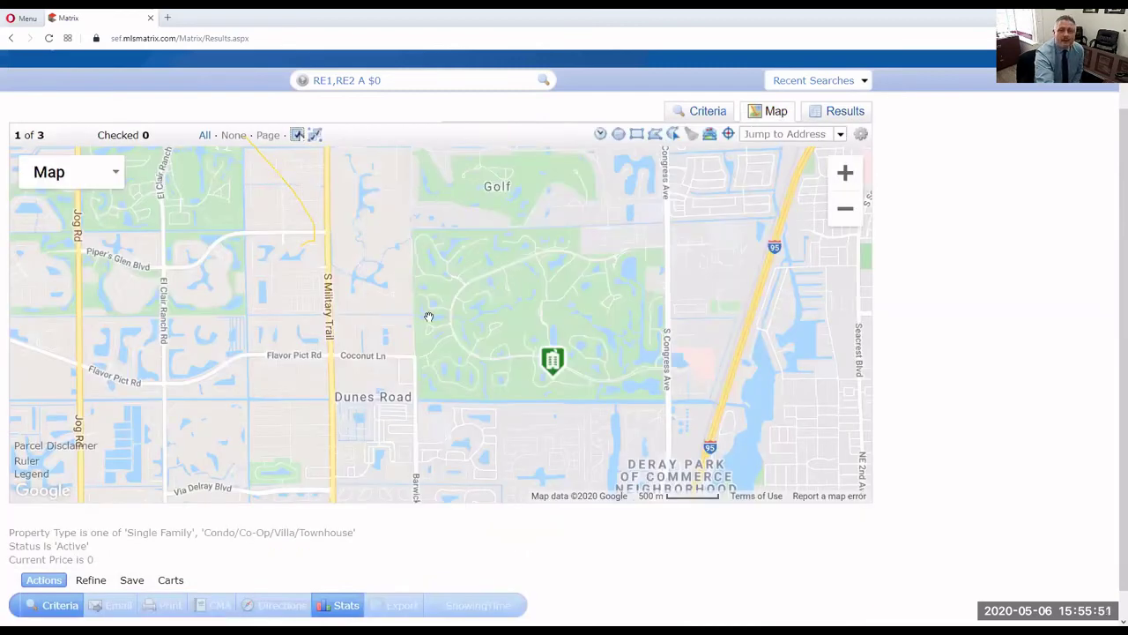
scroll(428, 314, down, 3)
mouse_move(398, 415)
mouse_down()
mouse_move(375, 500)
mouse_move(513, 520)
mouse_up()
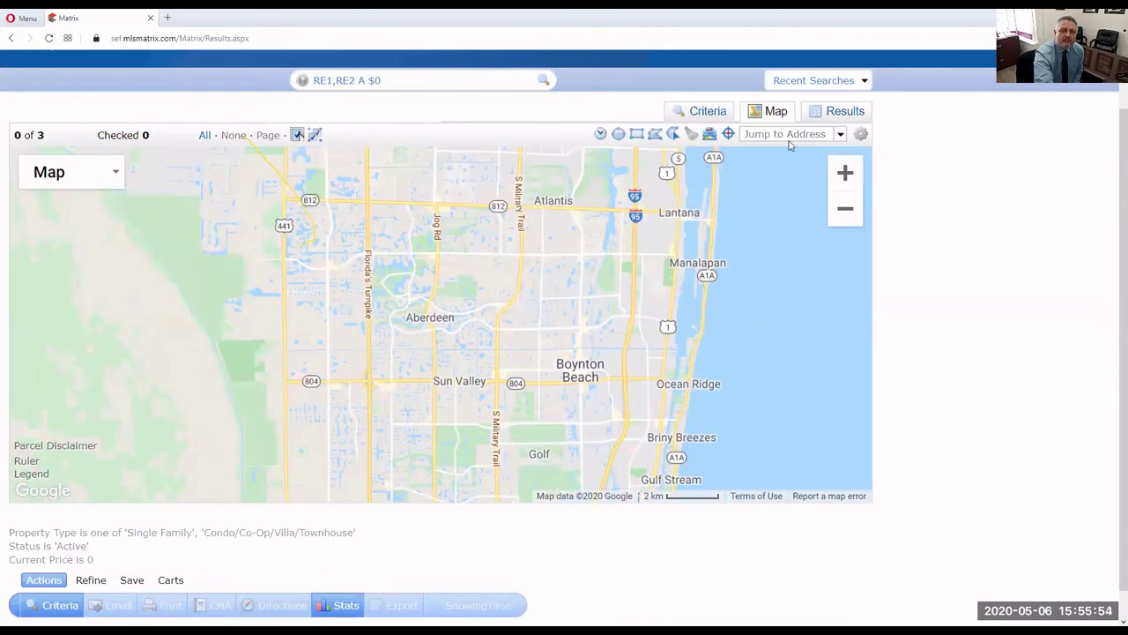
click(707, 111)
click(718, 175)
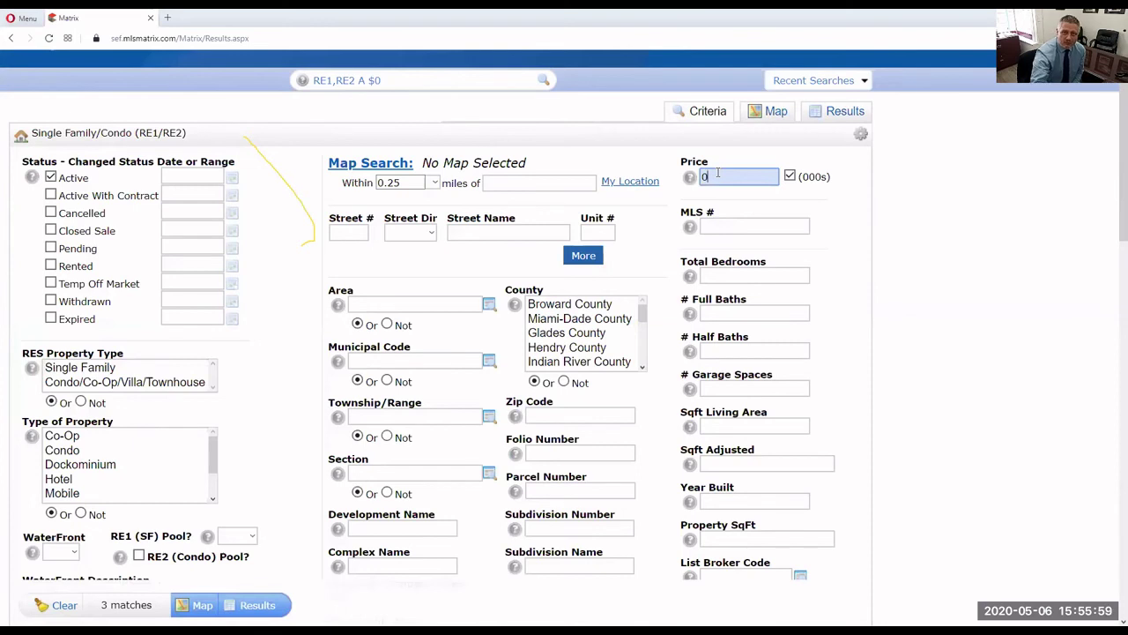
- Delete the 0 from the Price criterion so no price limit applies
double_click(719, 174)
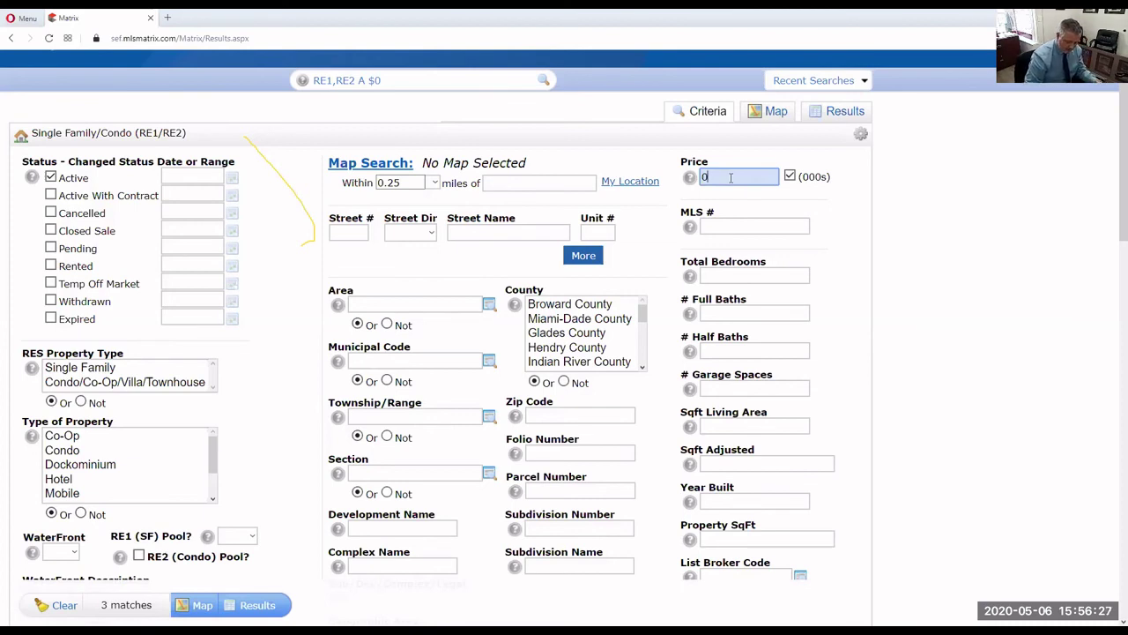
key(BackSpace)
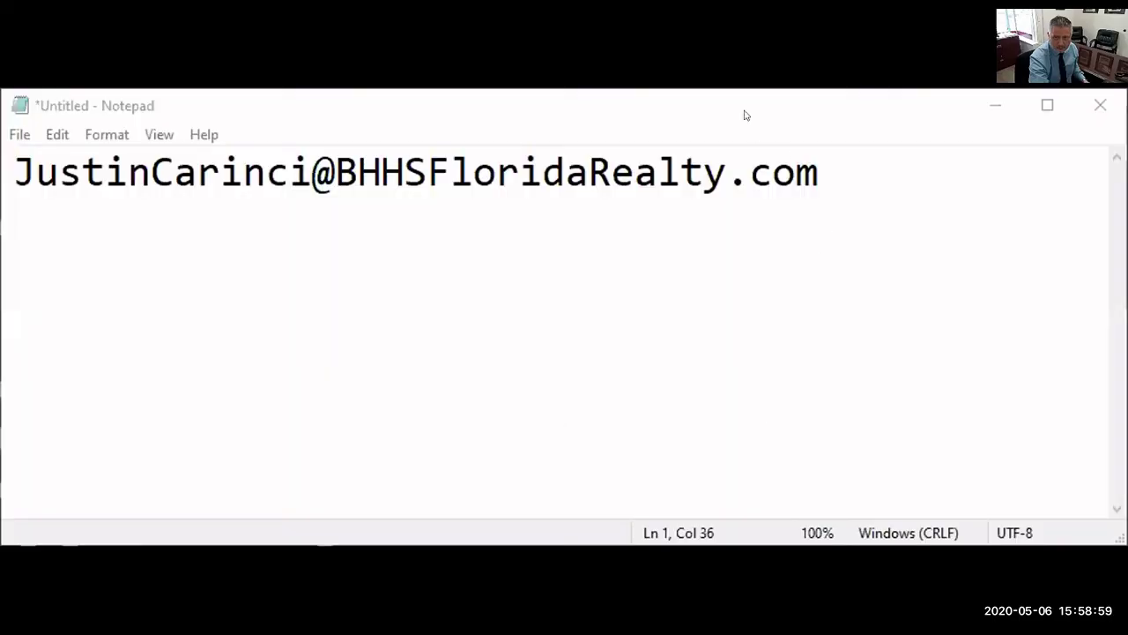
- Activate the untitled Notepad note, placing the cursor after the contact's e-mail address
click(526, 428)
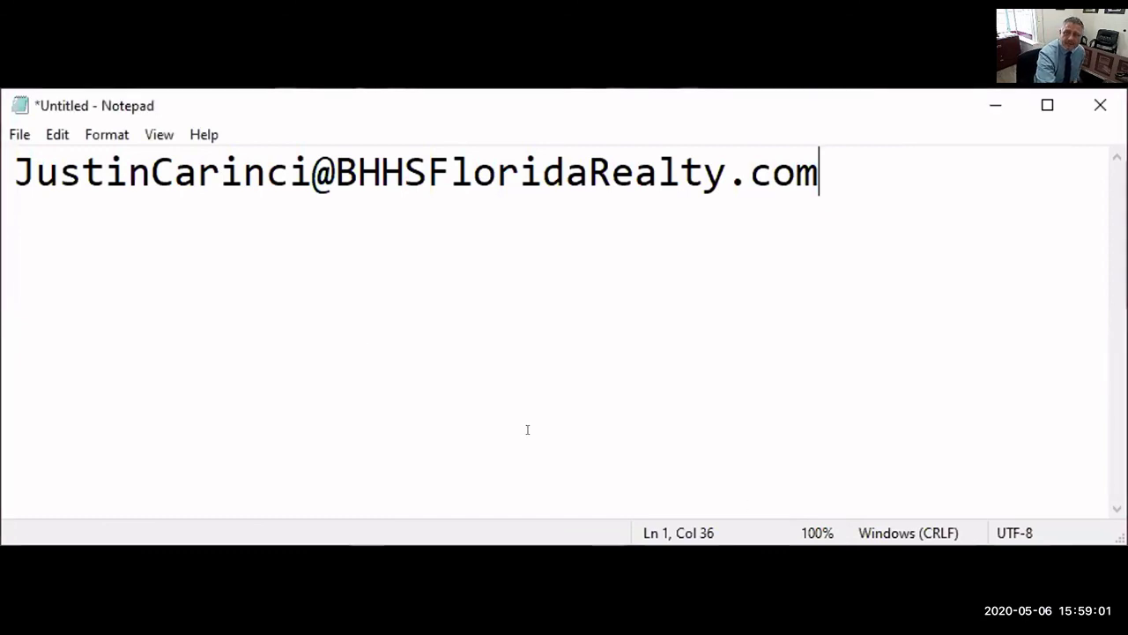